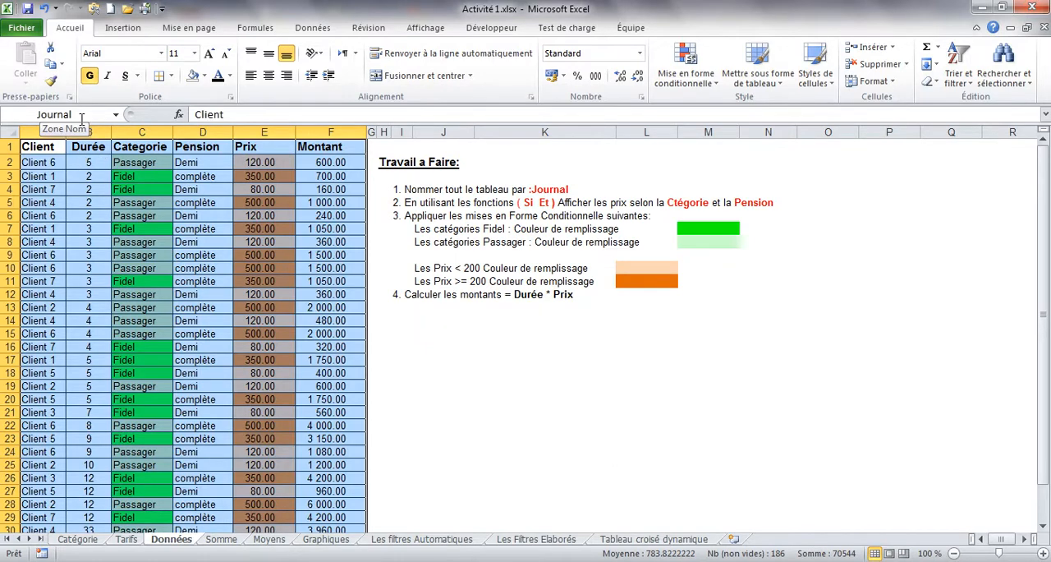
Step: Copy the whole Journal table from the Données sheet and paste it into the Somme sheet starting at cell B7
key(ctrl+c)
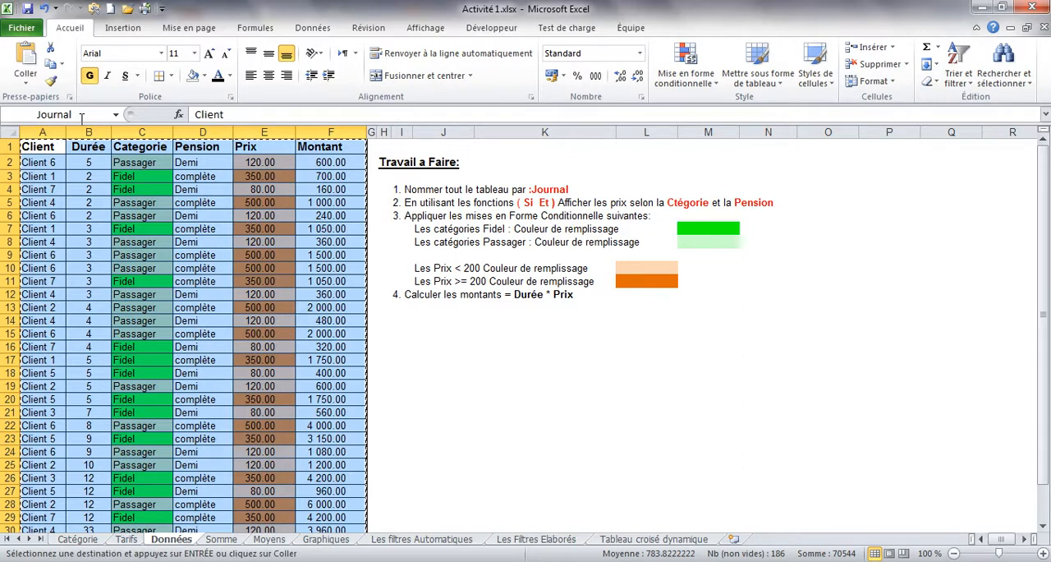
click(219, 540)
click(102, 238)
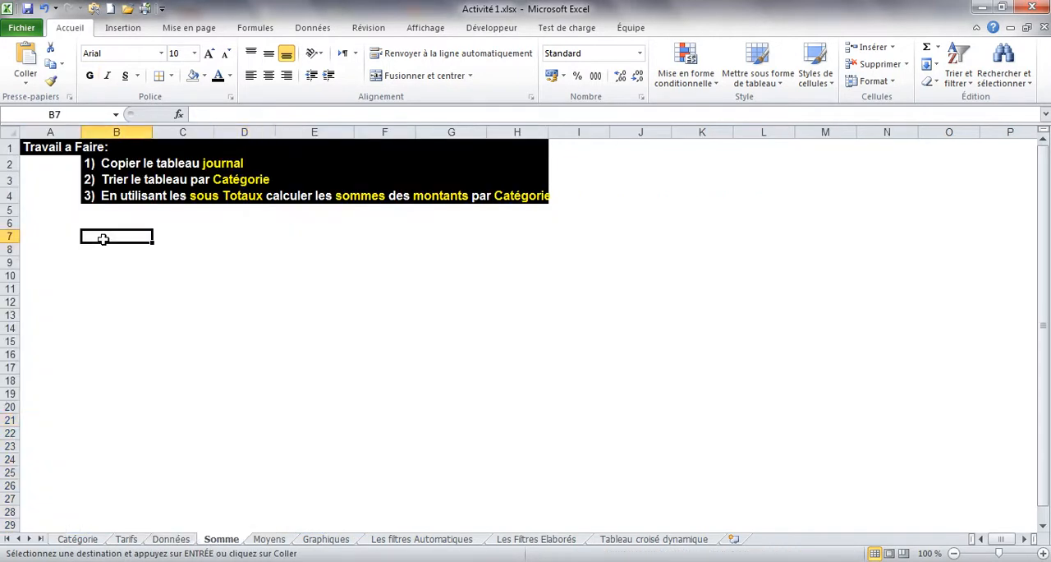
key(ctrl+v)
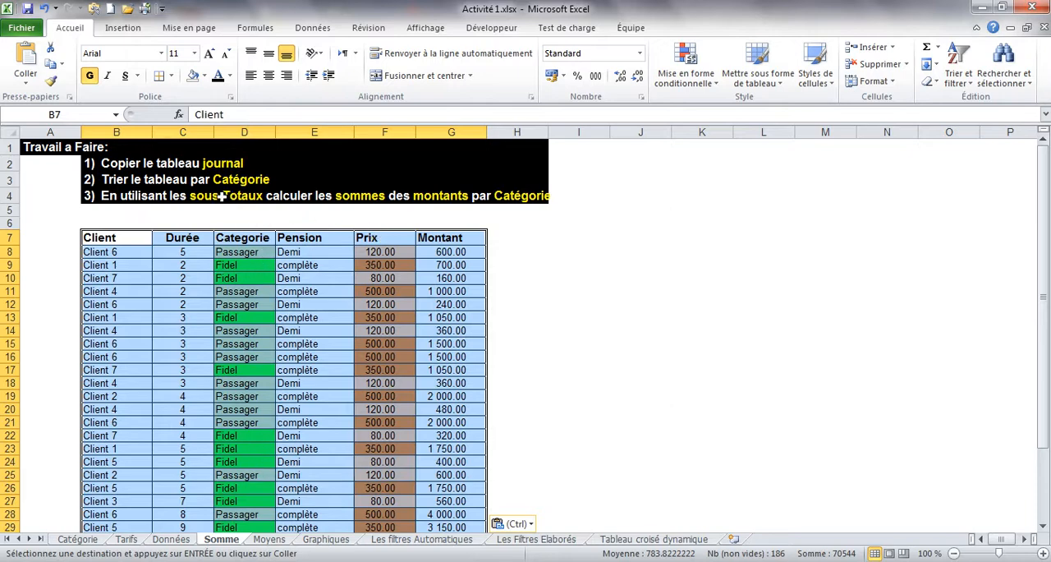
Step: Try adding subtotals to the unsorted table, using Somme on Montant at each change of Categorie
click(255, 315)
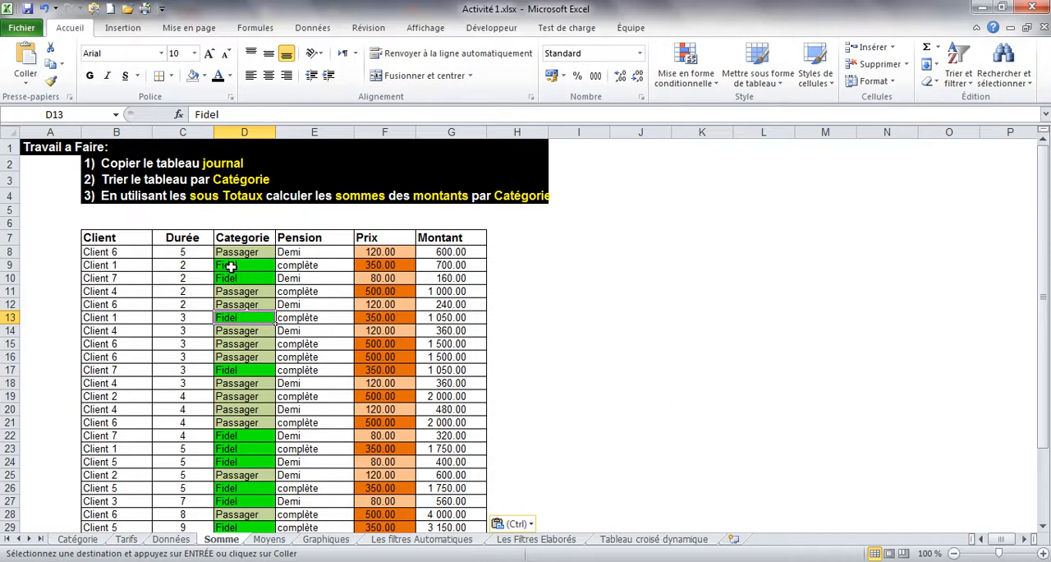
click(312, 29)
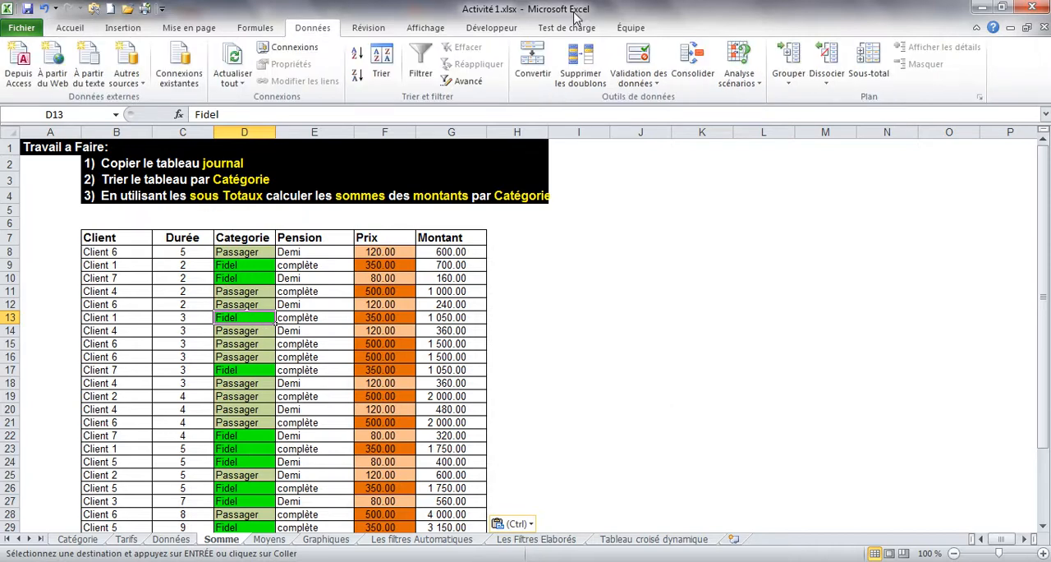
click(870, 72)
drag(497, 294, 695, 197)
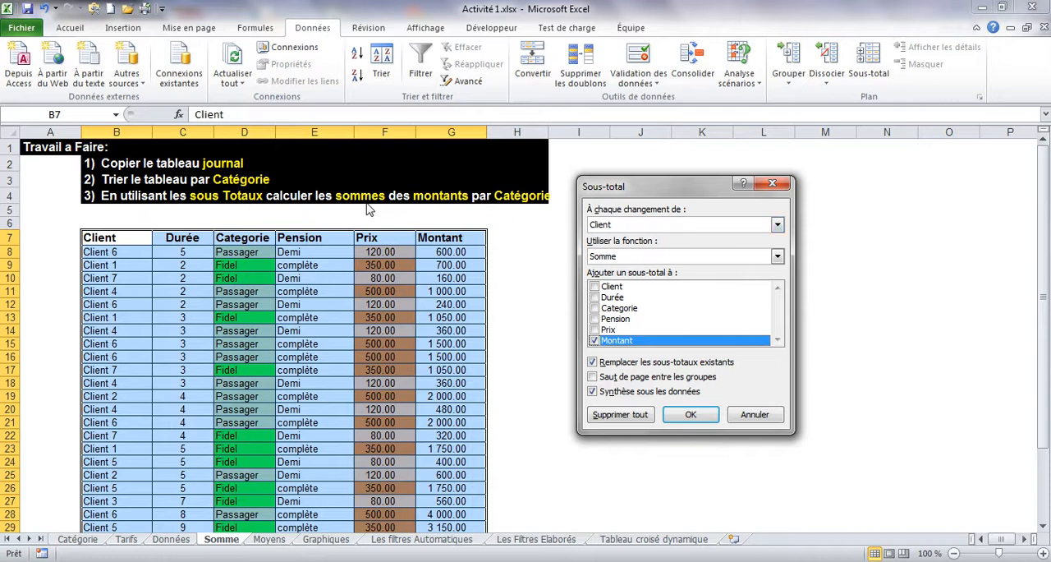
click(622, 226)
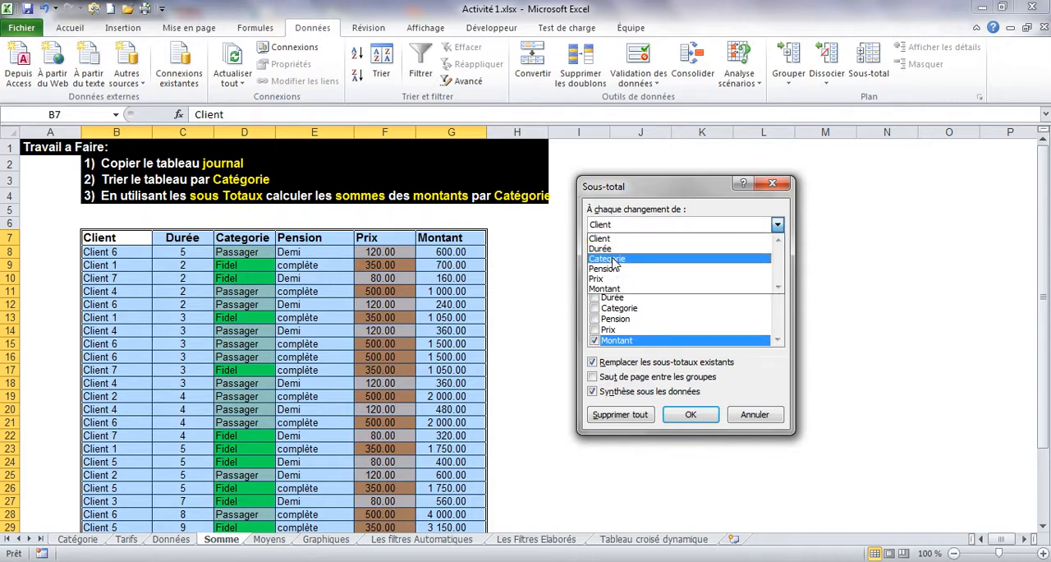
click(614, 260)
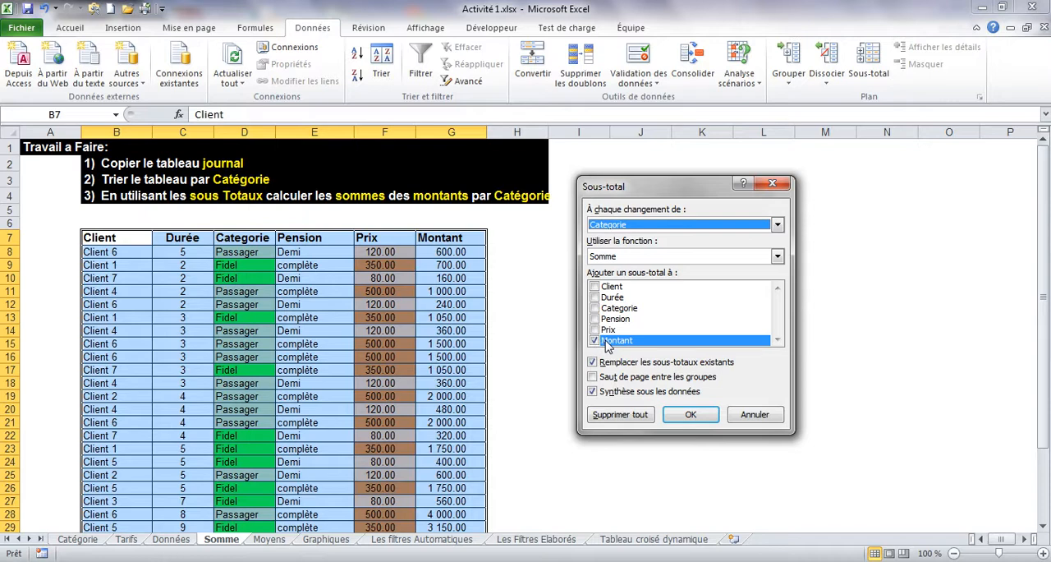
click(688, 415)
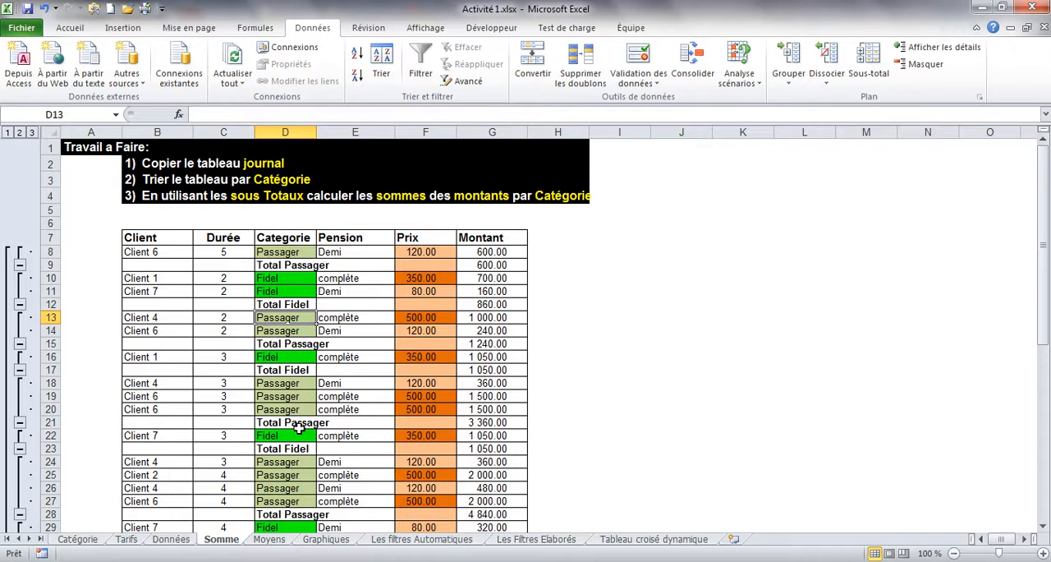
Step: Examine how the subtotal rows are distributed among the Passager and Fidel entries in the Categorie column
click(284, 253)
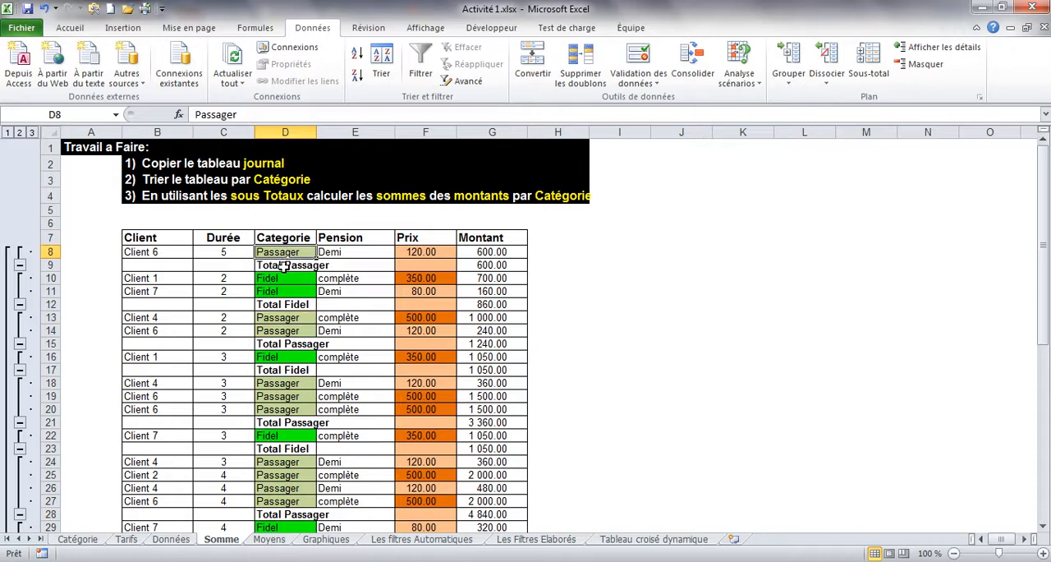
click(283, 279)
click(285, 264)
click(282, 291)
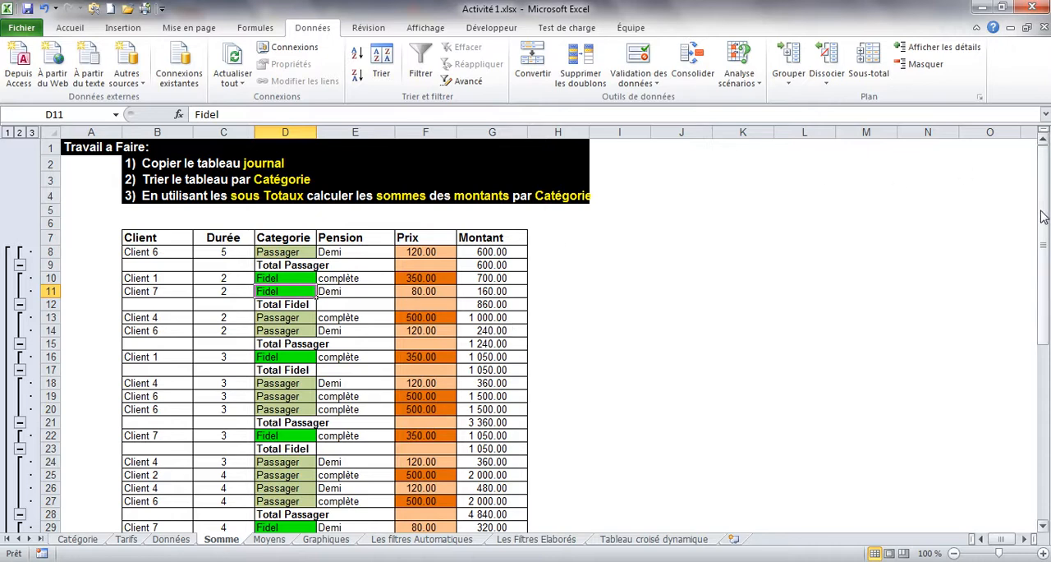
mouse_move(1042, 215)
mouse_down()
mouse_move(1045, 242)
mouse_move(1046, 233)
mouse_up()
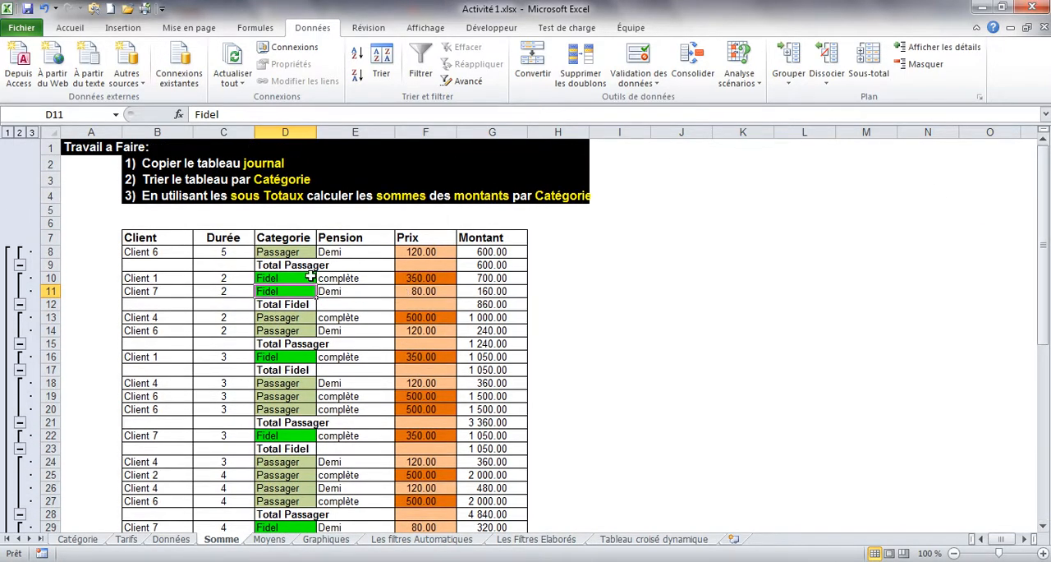
click(288, 251)
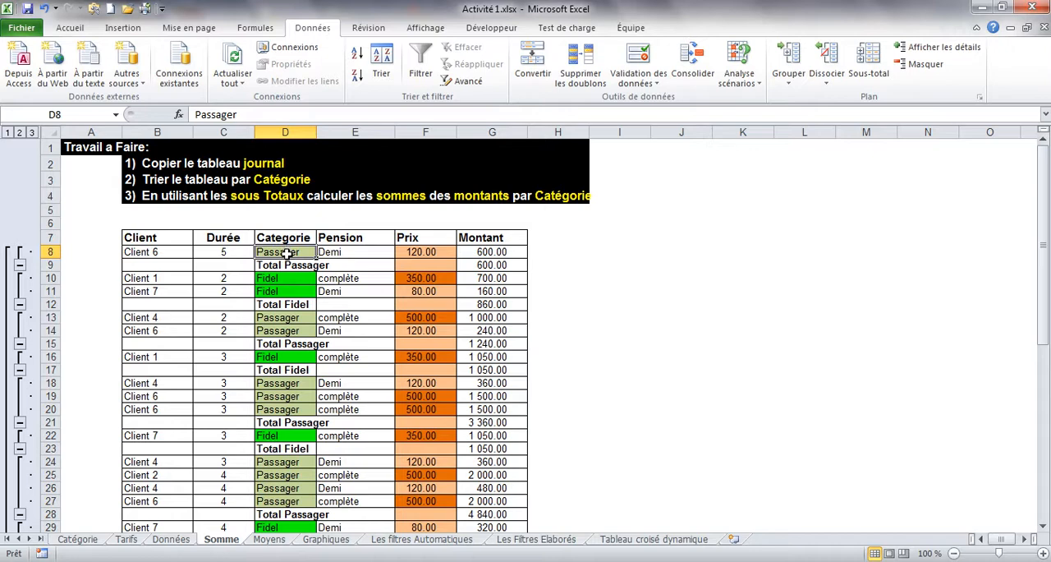
click(293, 302)
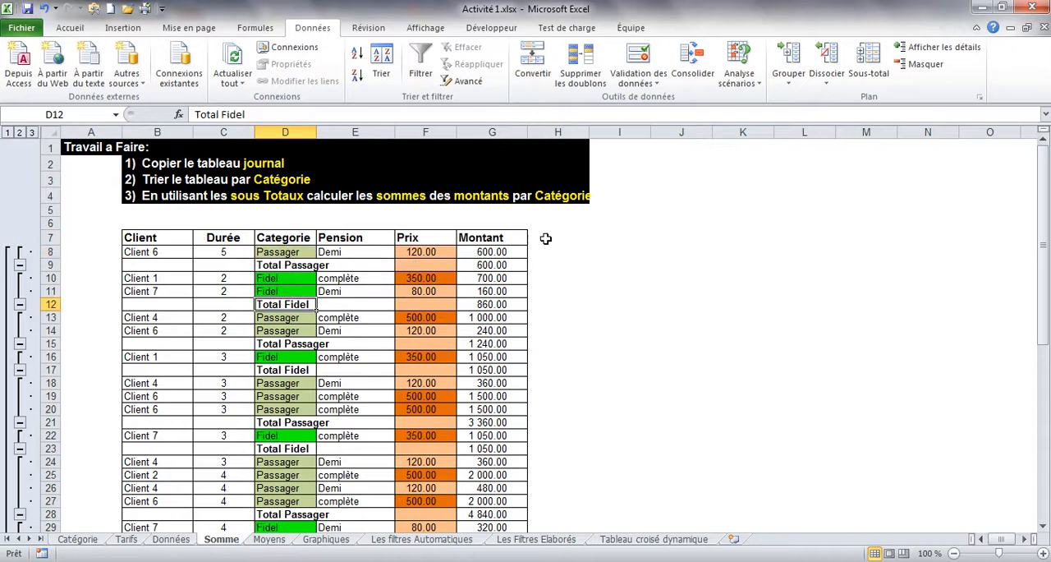
Step: Remove all subtotals from the unsorted table on the Somme sheet
click(868, 66)
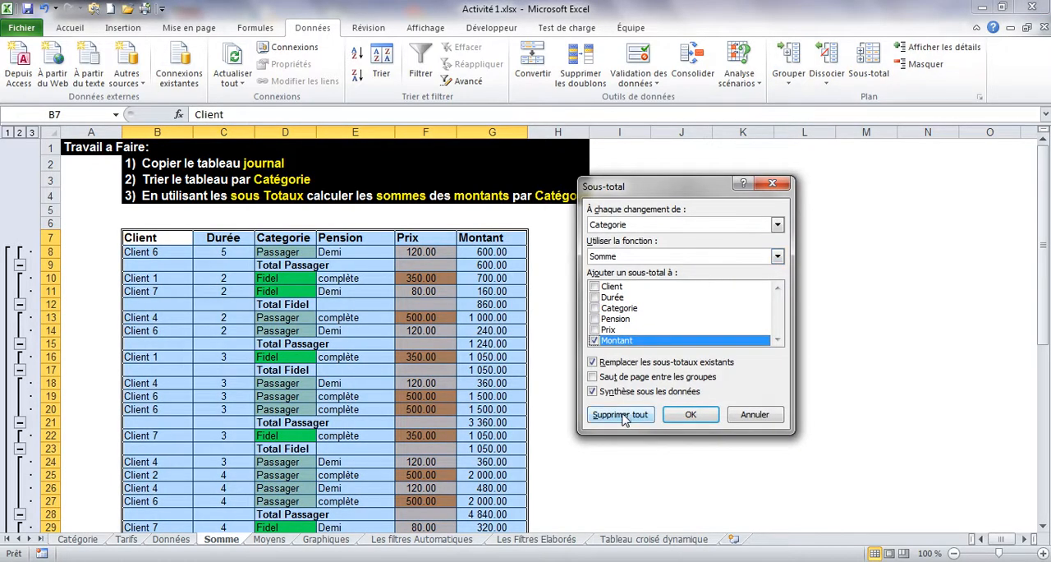
click(623, 414)
click(382, 368)
Step: Sort the table on the Somme sheet by Categorie, on values, from A to Z
click(316, 344)
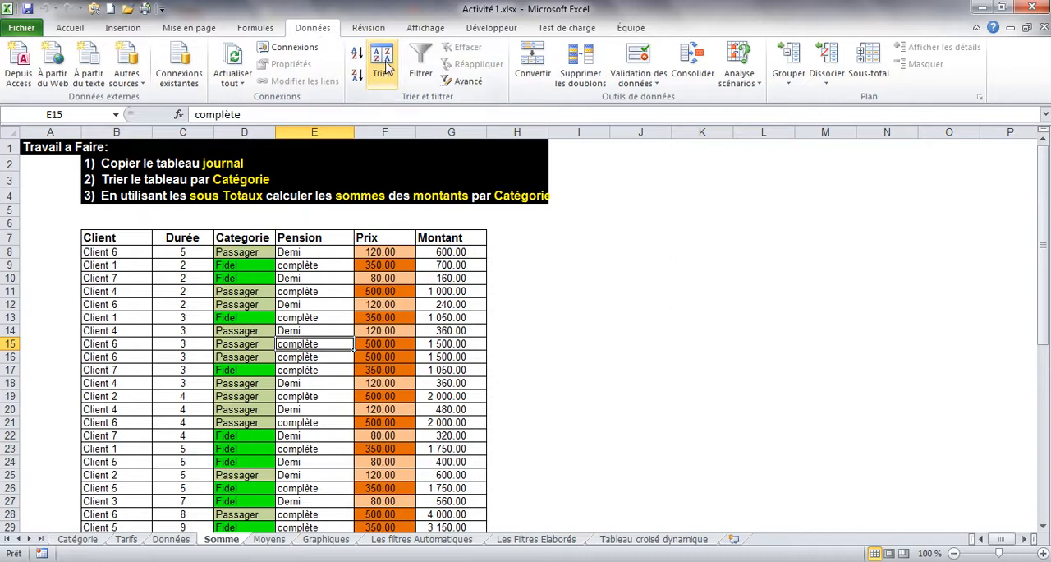
click(73, 29)
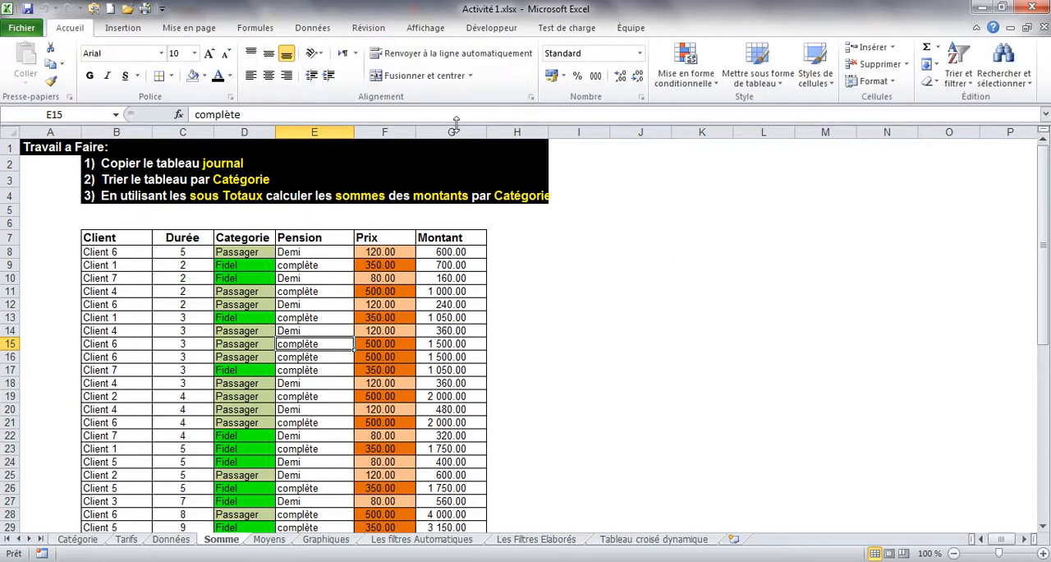
click(967, 82)
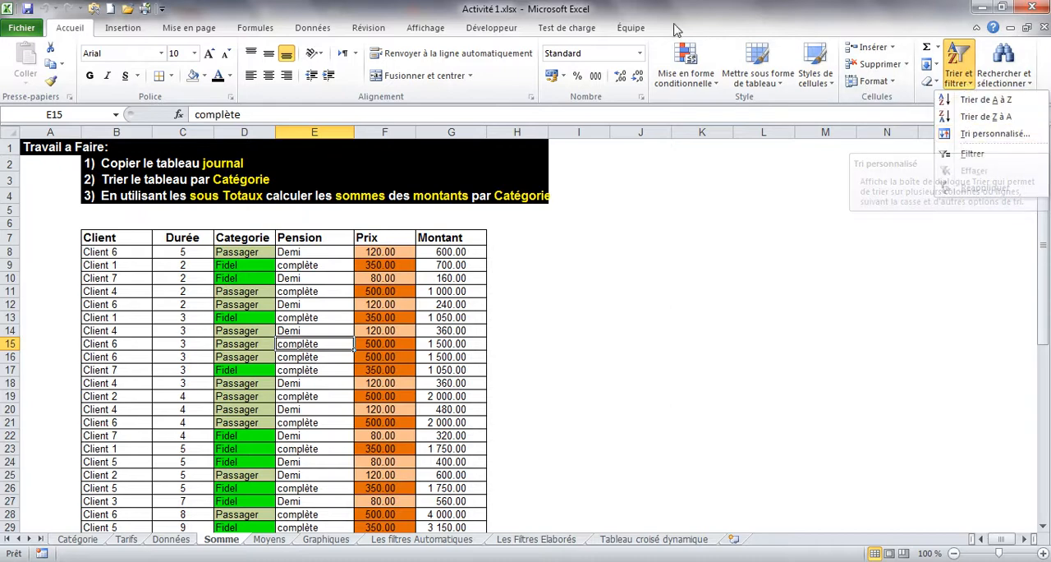
click(311, 29)
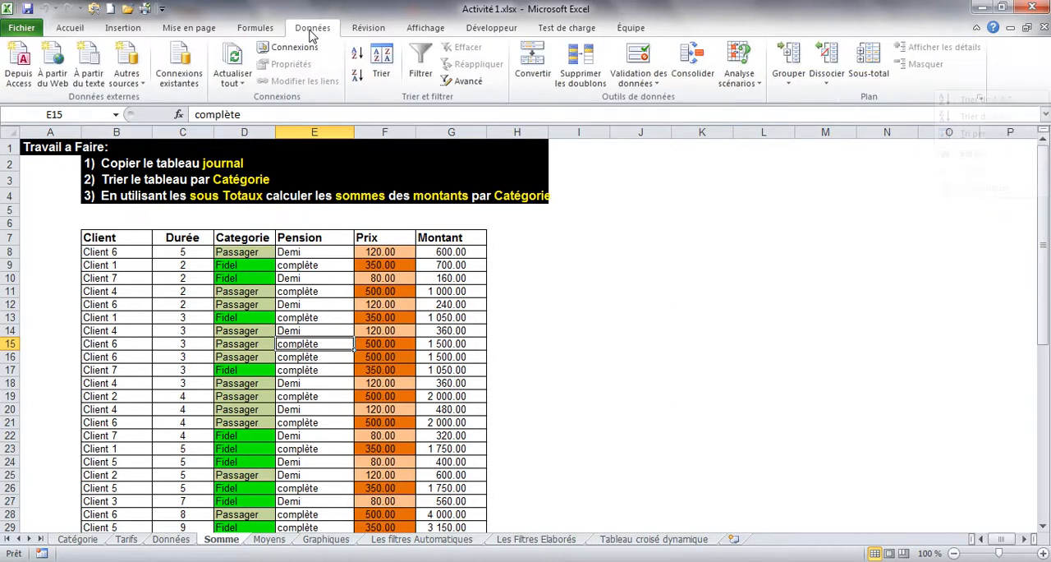
click(381, 76)
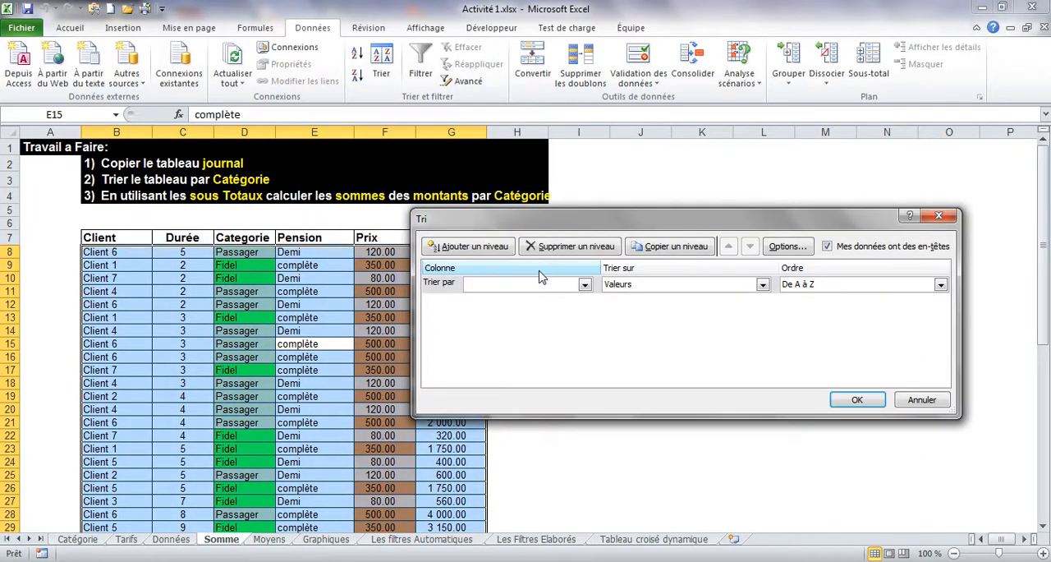
click(585, 284)
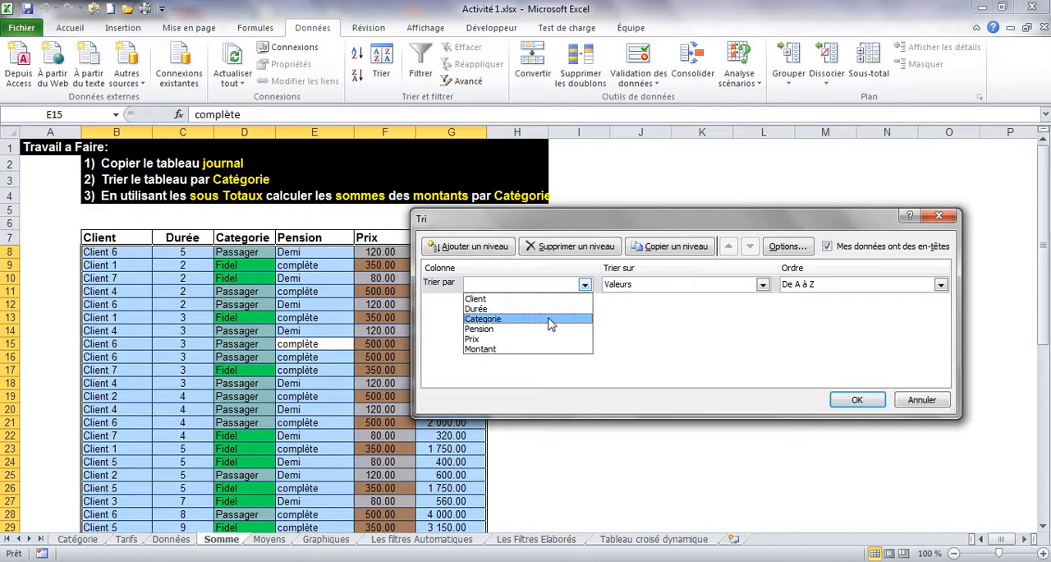
click(549, 319)
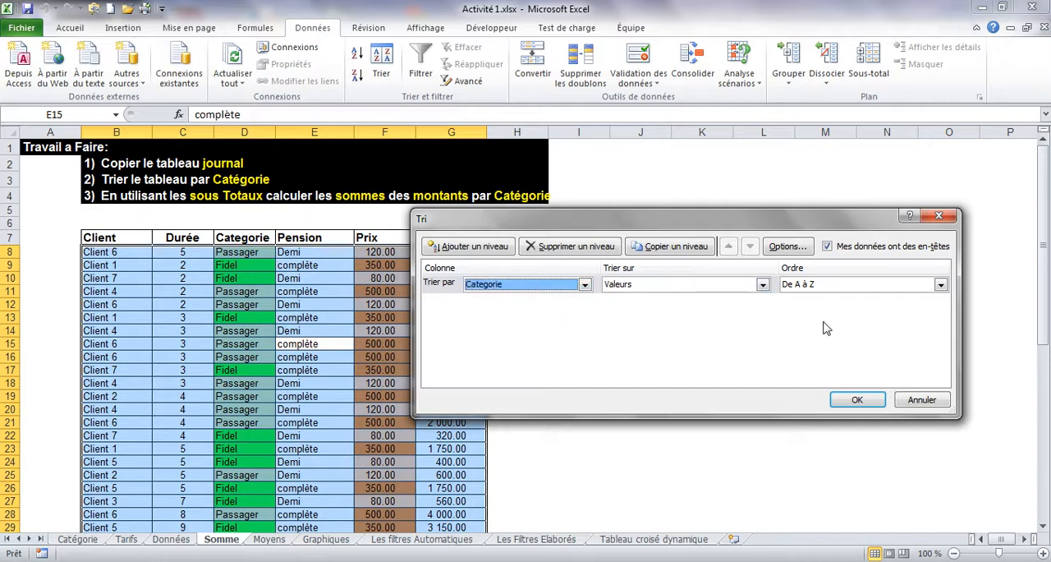
click(854, 402)
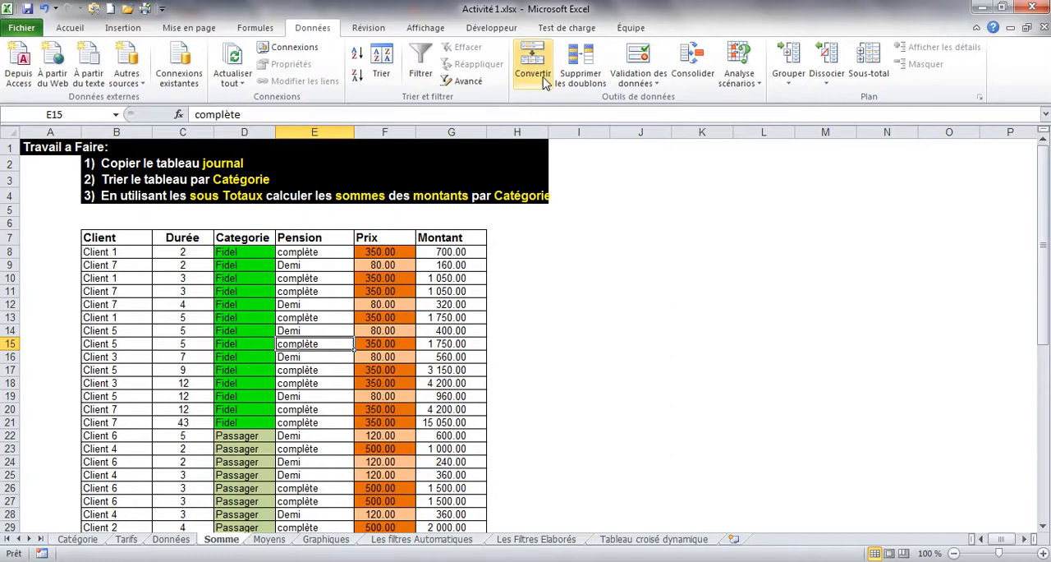
Step: Add subtotals to the sorted table, using Somme on Montant at each change of Categorie
click(867, 70)
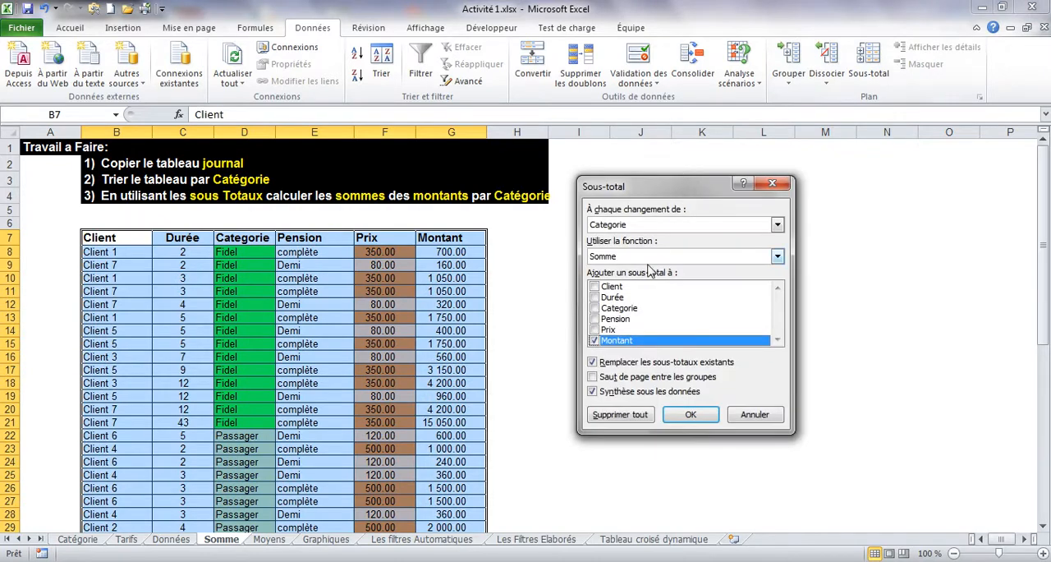
click(635, 229)
click(634, 231)
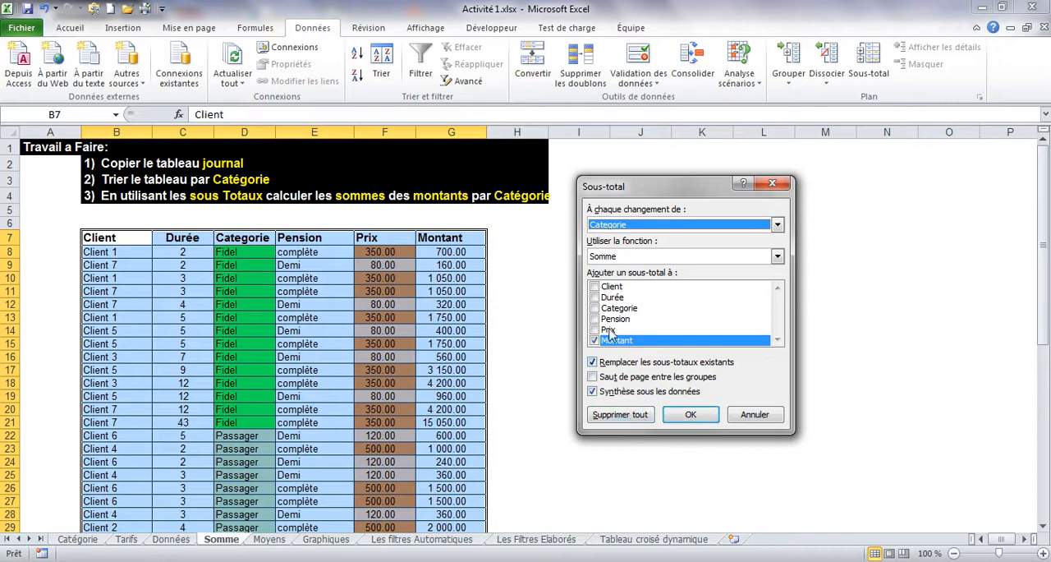
click(681, 415)
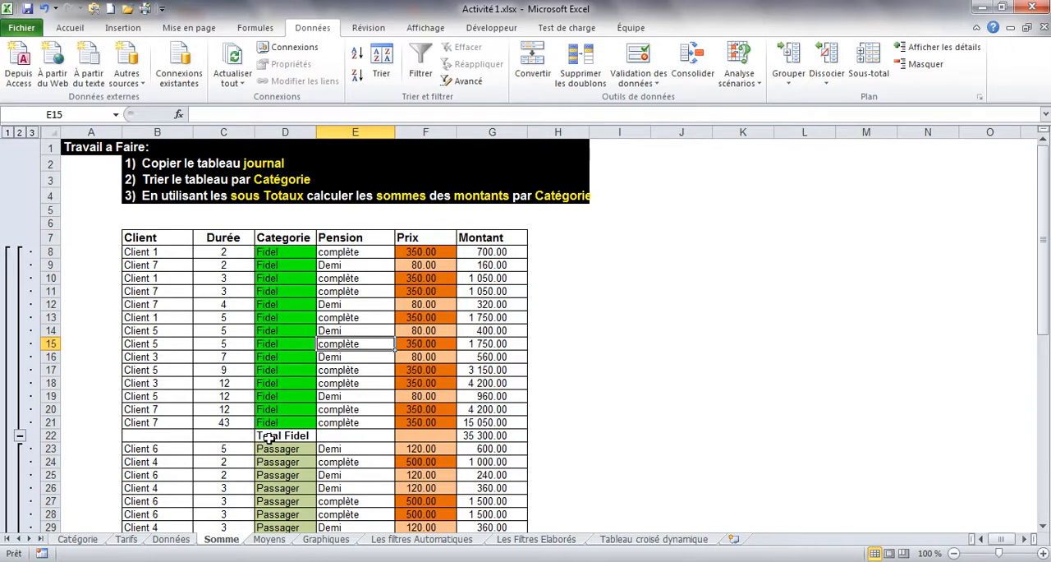
Step: Examine the Total Fidel formula, the Passager and general totals, and the sorted rows above them
click(489, 435)
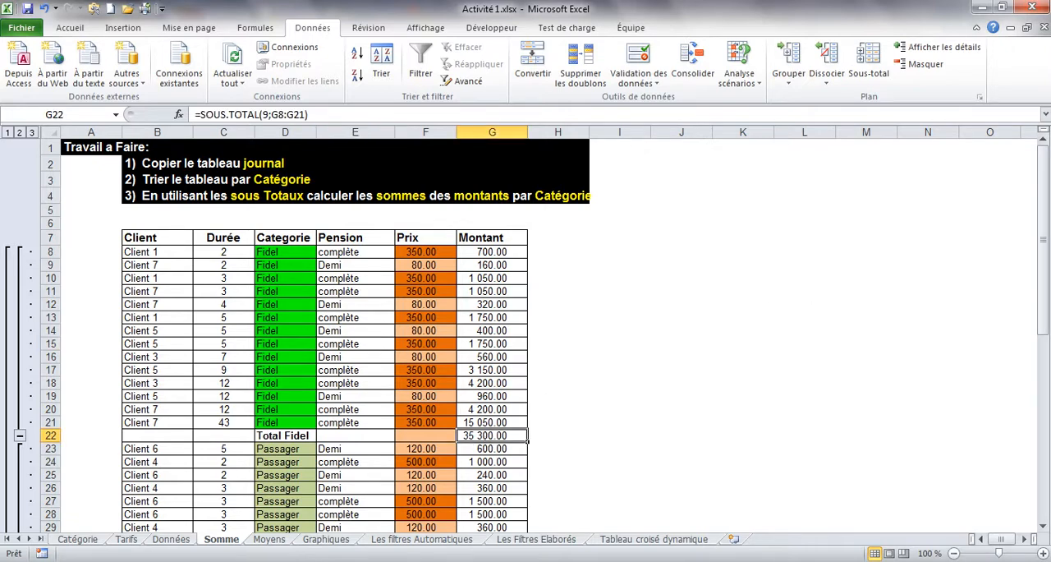
drag(1045, 210, 1044, 392)
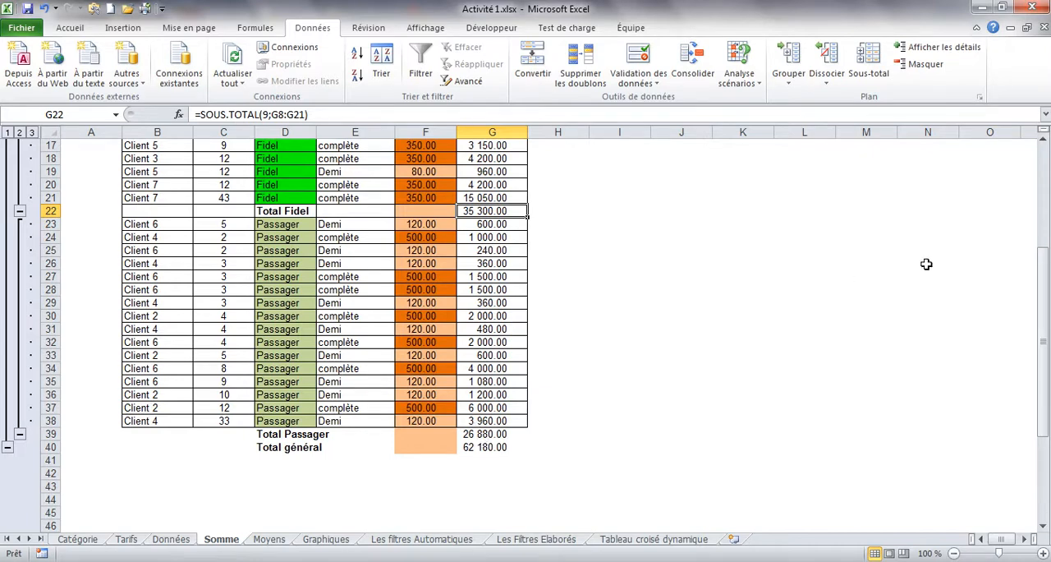
drag(1044, 320, 1046, 211)
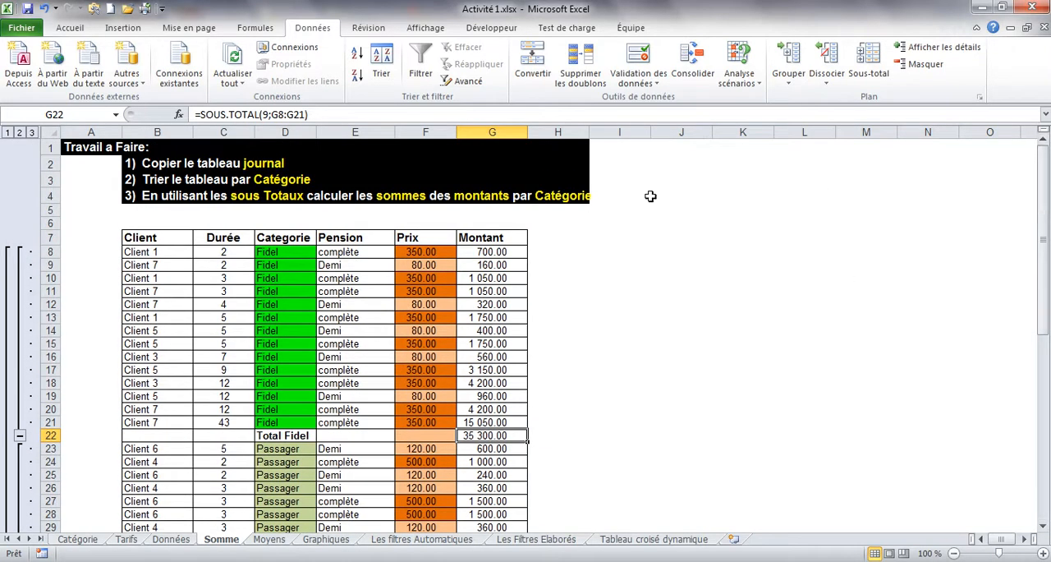
click(359, 304)
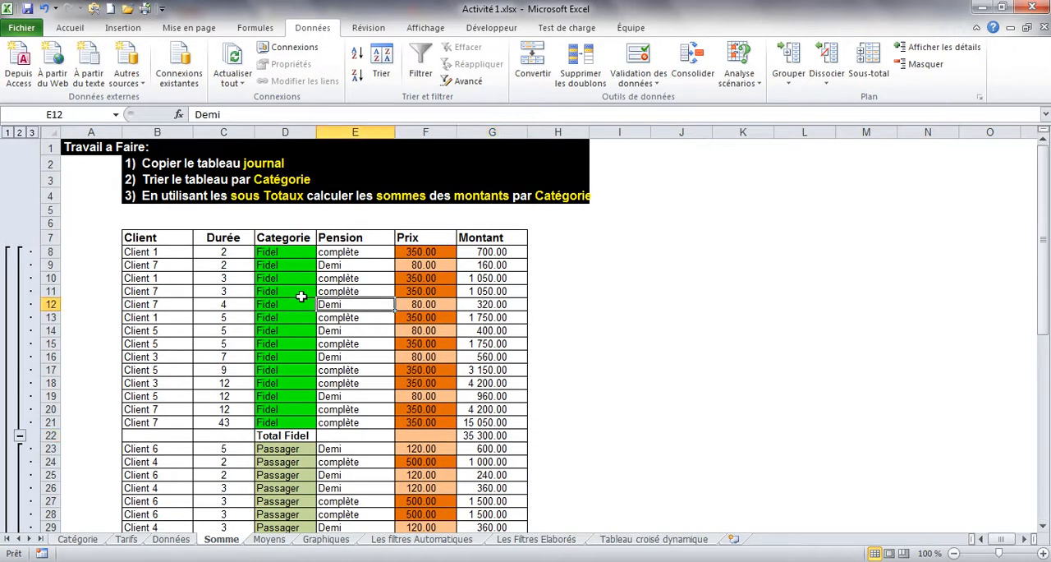
click(243, 371)
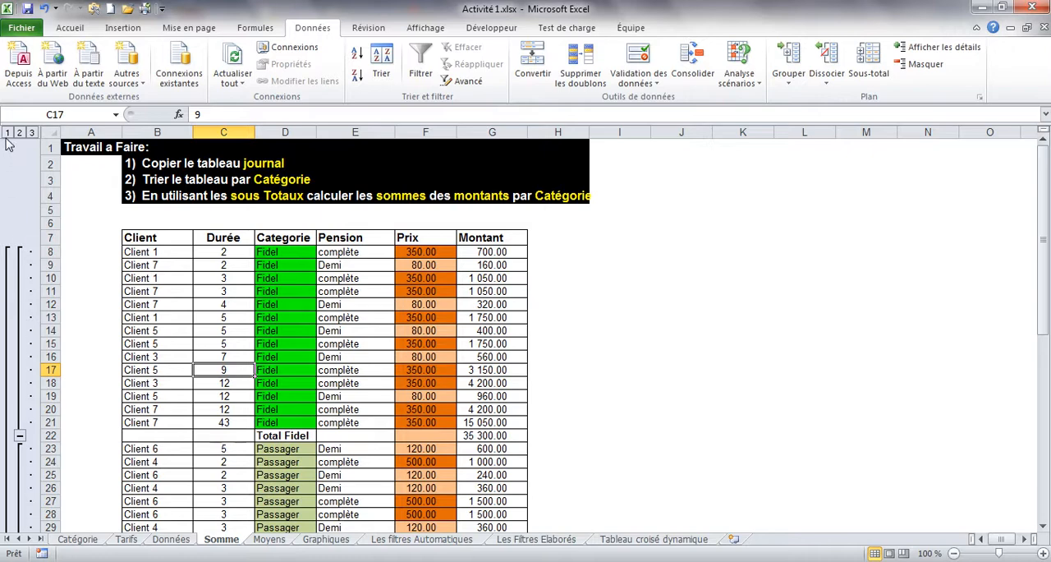
click(337, 256)
click(283, 277)
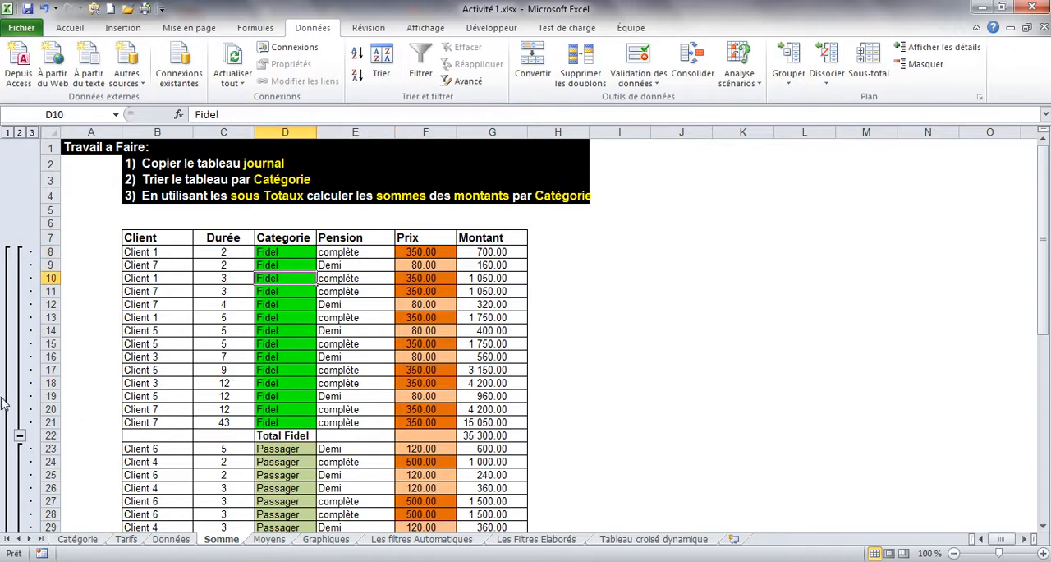
Step: Collapse the Fidel and Passager detail rows under their totals and expand the Fidel group again
click(20, 436)
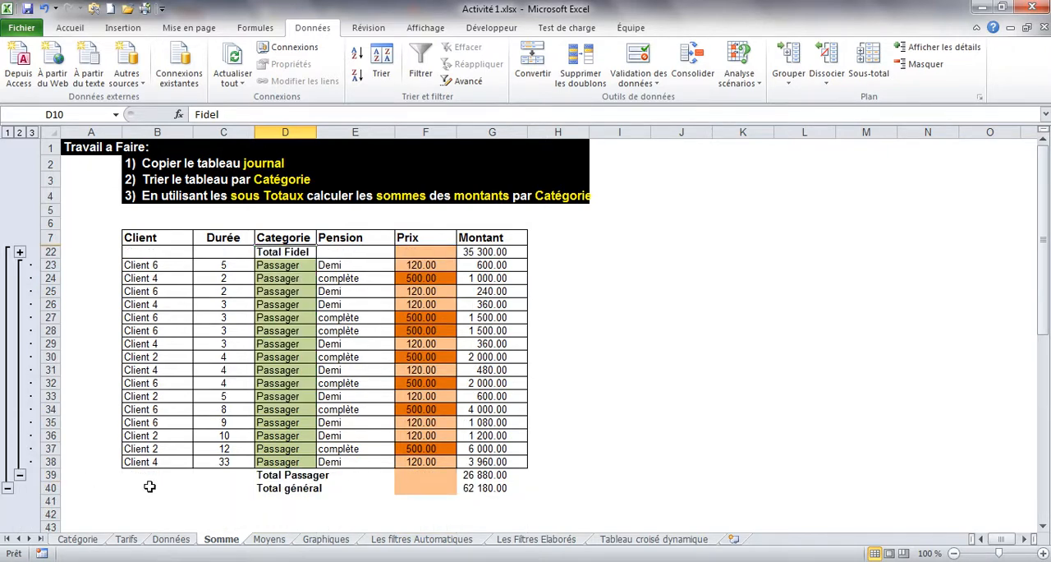
click(20, 475)
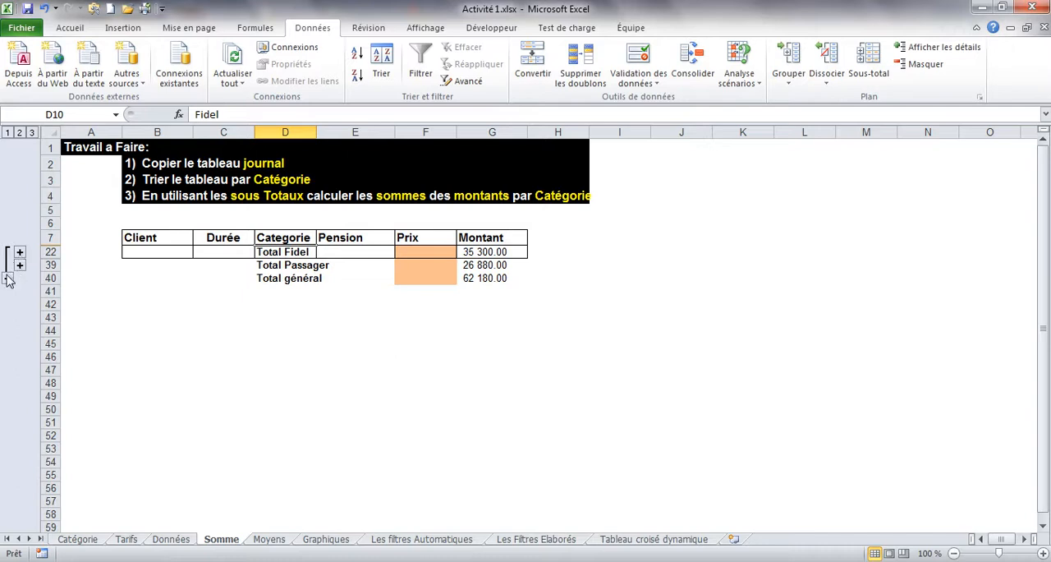
click(19, 253)
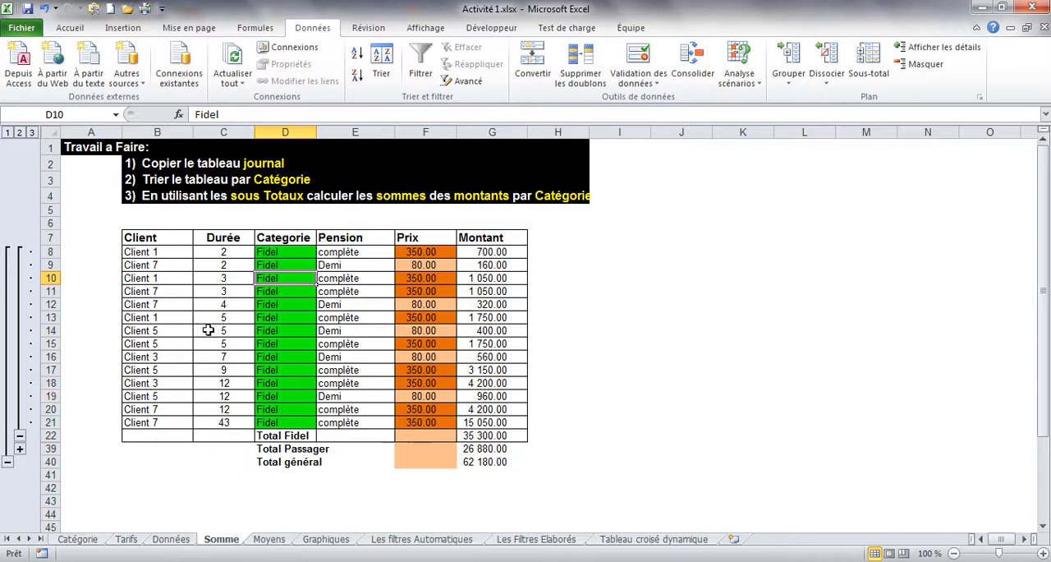
Step: Switch the subtotal outline between category totals and the general total only, ending with all detail rows of the Somme sheet shown
click(19, 133)
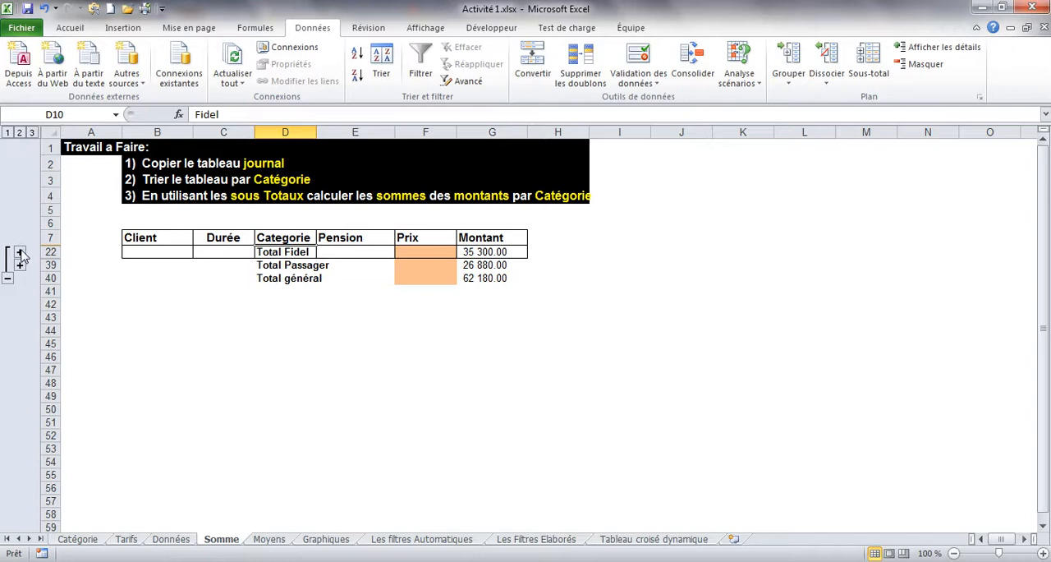
click(8, 132)
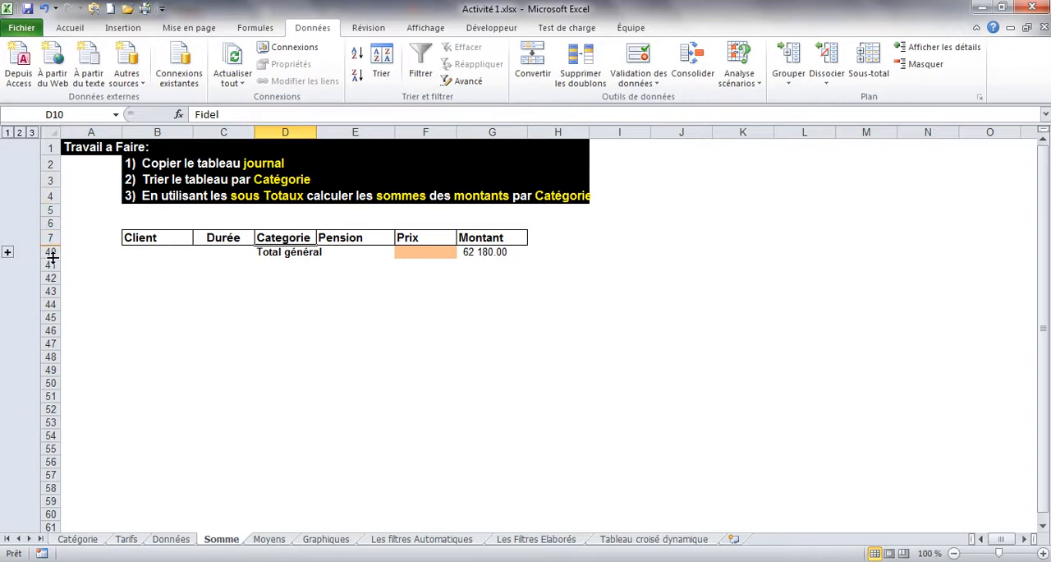
click(19, 132)
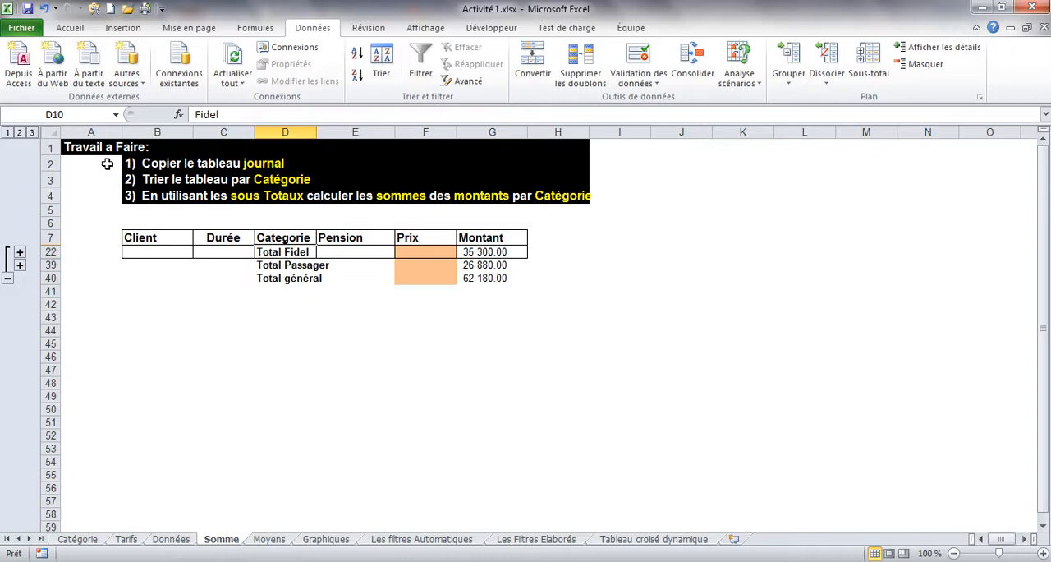
click(31, 133)
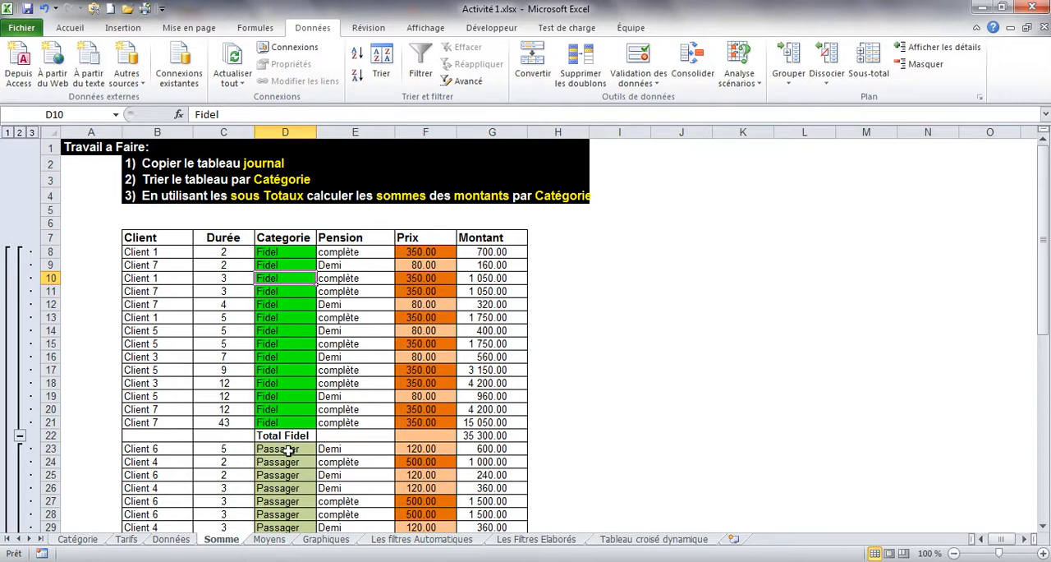
Step: Go over the Categorie cells of the Fidel and Passager groups, collapsing each group under its total
drag(294, 251, 292, 412)
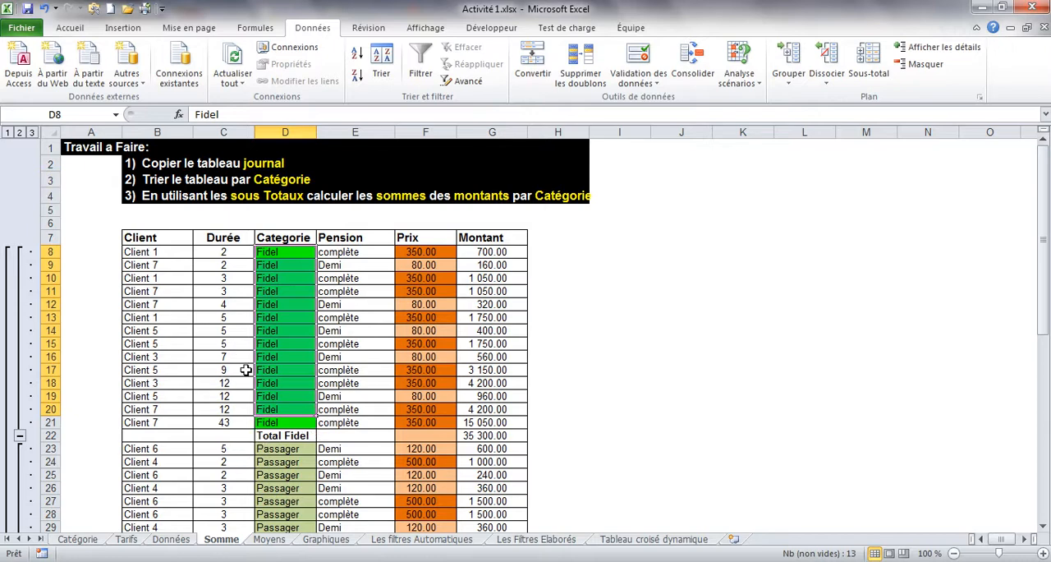
click(20, 435)
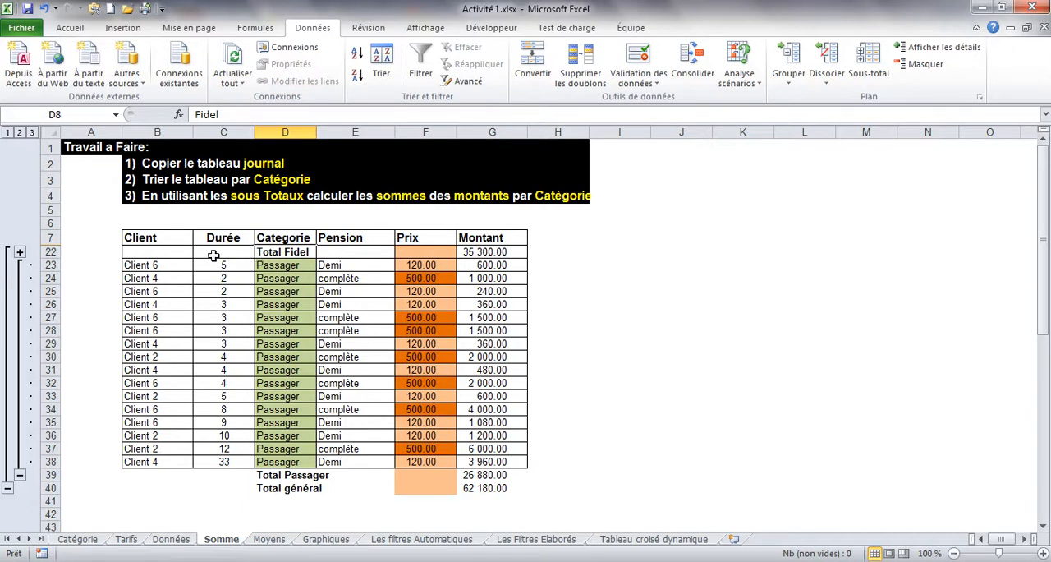
click(279, 254)
drag(282, 263, 282, 454)
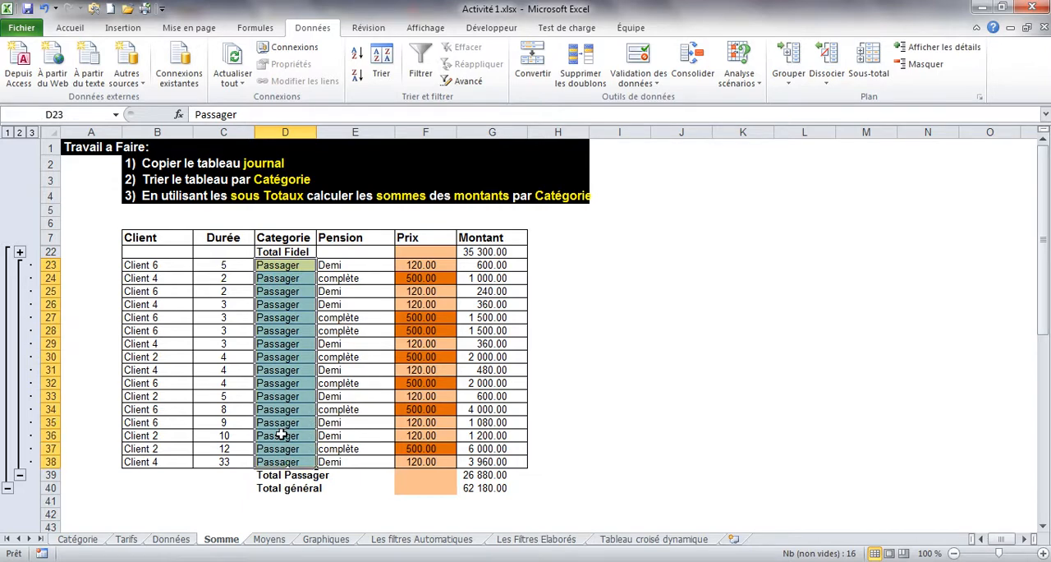
click(210, 316)
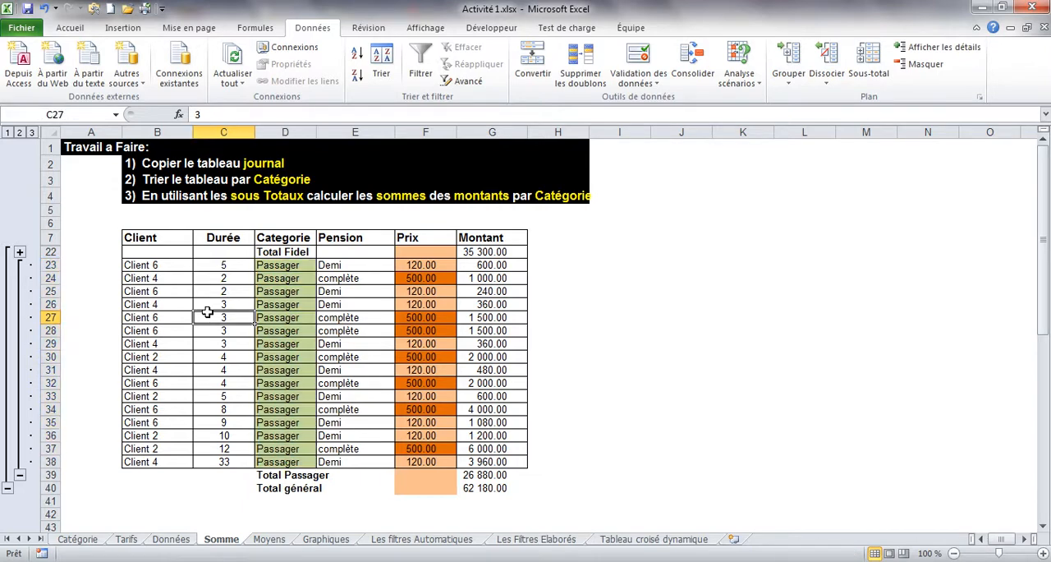
click(19, 476)
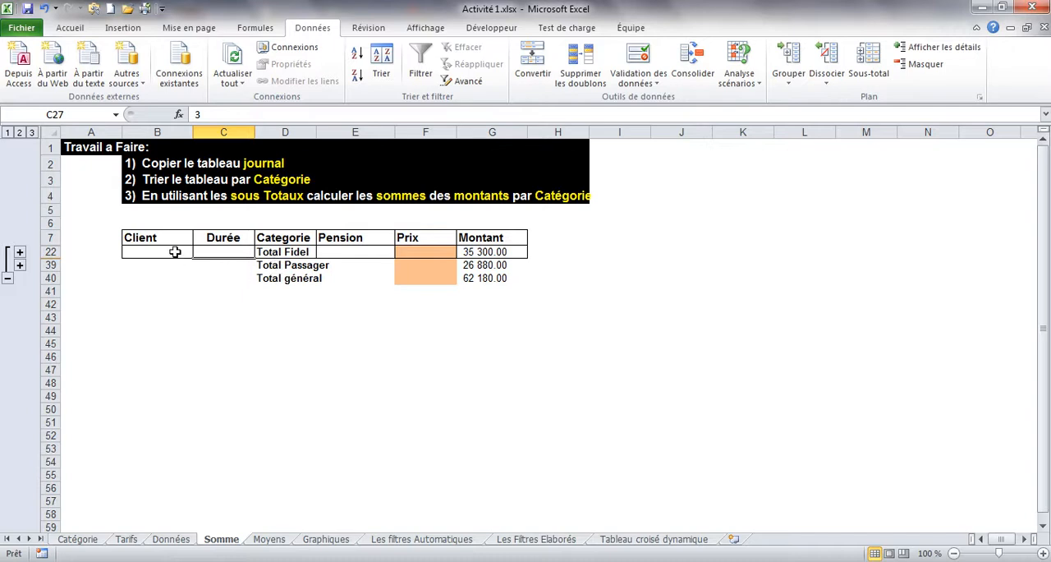
Step: Expand the Fidel and Passager groups again and review their detail rows
click(20, 253)
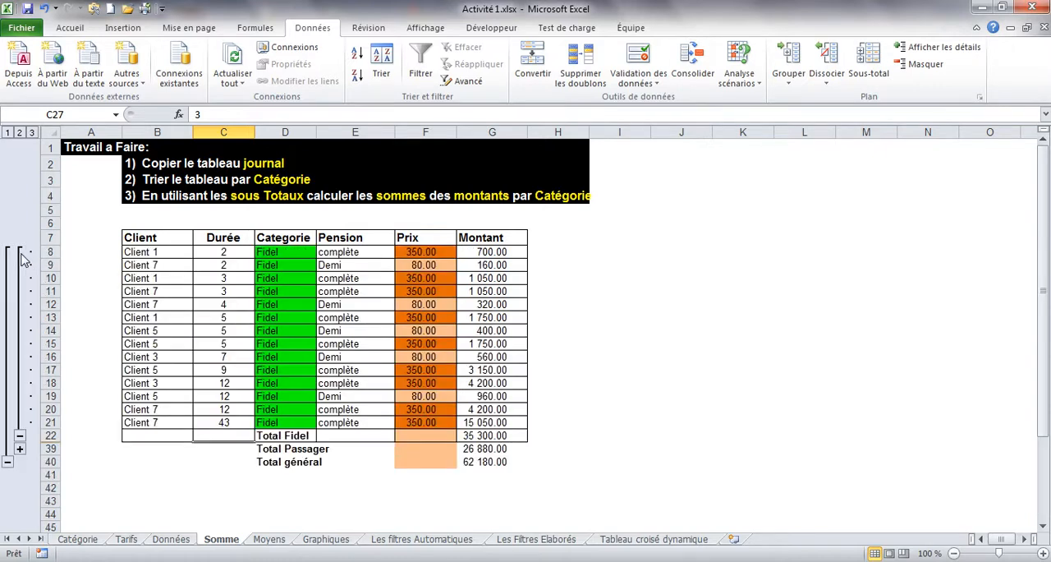
click(20, 448)
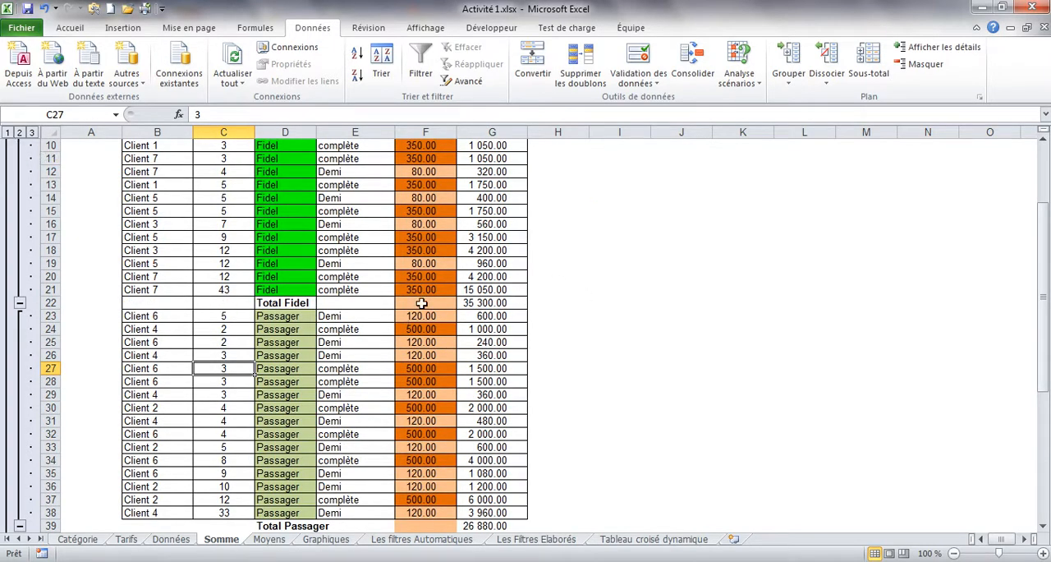
mouse_move(1043, 271)
mouse_down()
mouse_move(1043, 212)
mouse_move(1043, 296)
mouse_move(1043, 211)
mouse_move(1043, 271)
mouse_up()
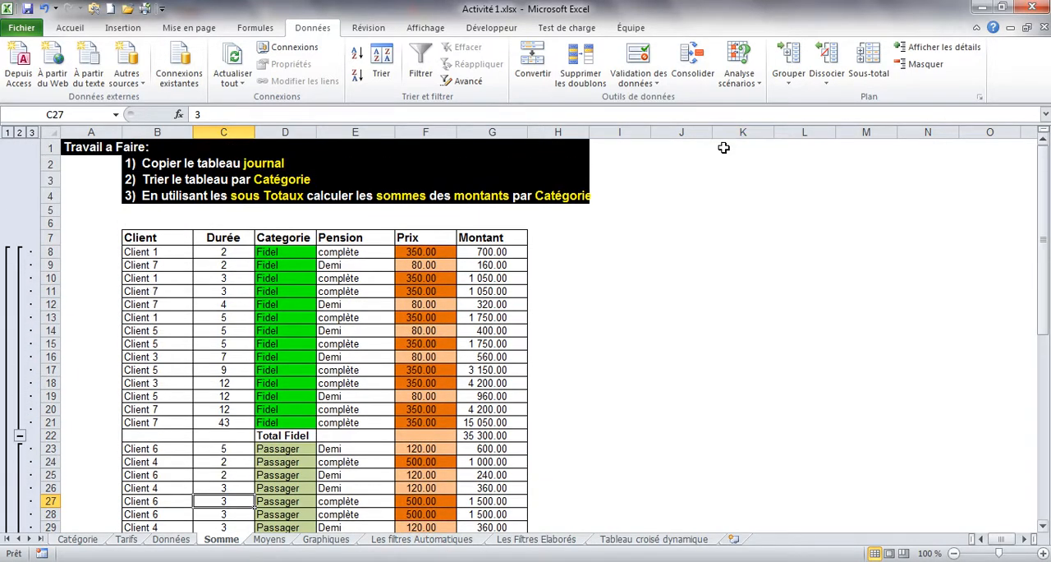
Step: View the Somme table at outline level 2, at level 1, and with all details at level 3
click(20, 133)
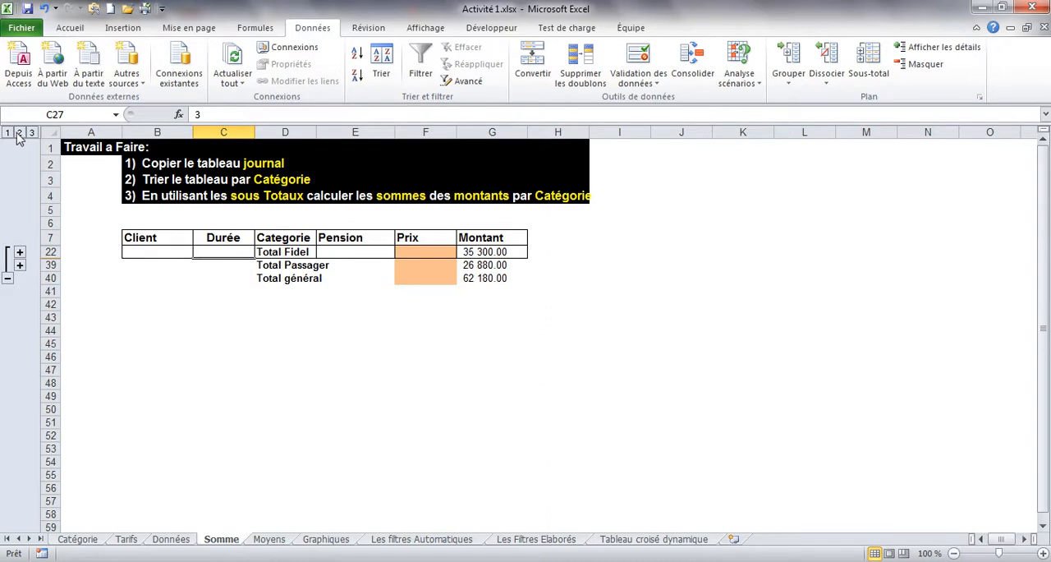
click(7, 133)
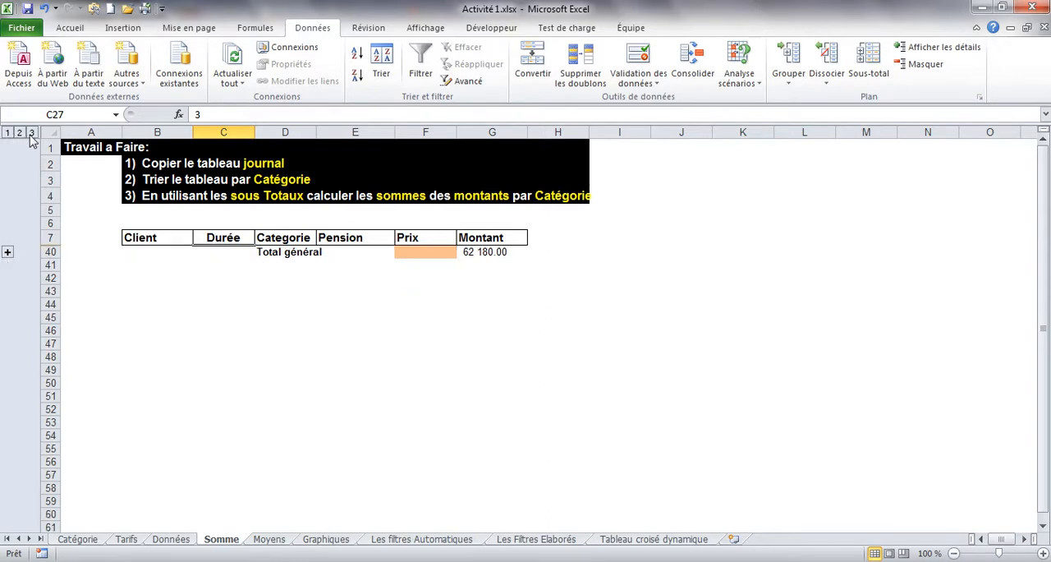
click(32, 133)
Step: Remove all subtotals from the Somme table and reapply them with Somme on Montant at each change of Categorie
click(262, 394)
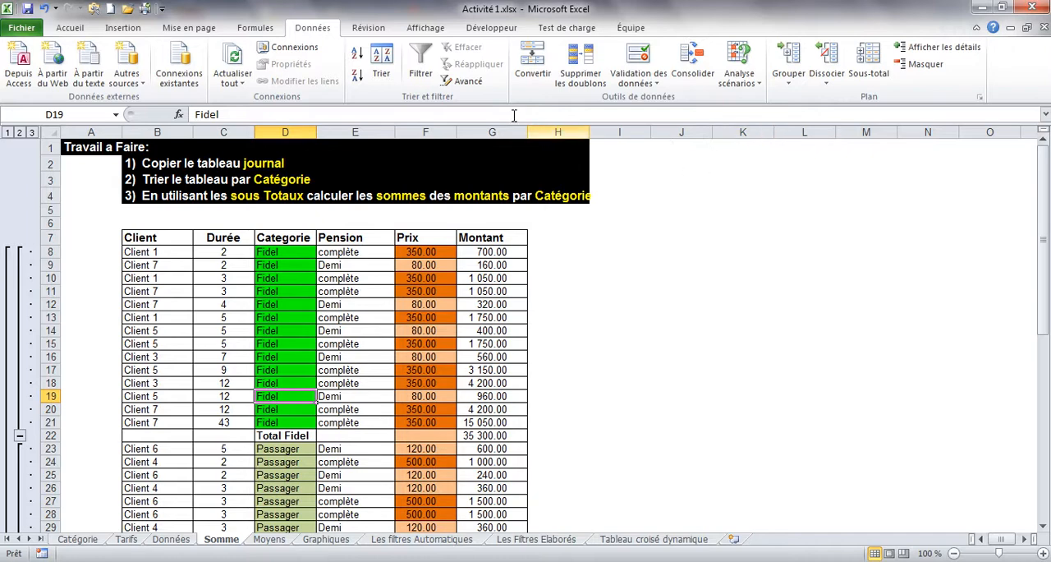
click(870, 65)
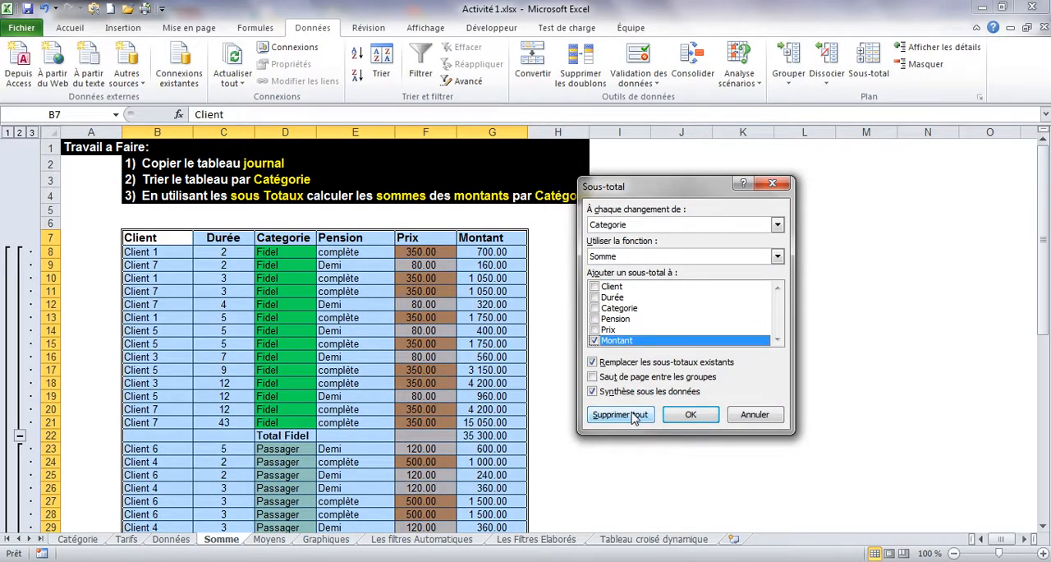
click(625, 415)
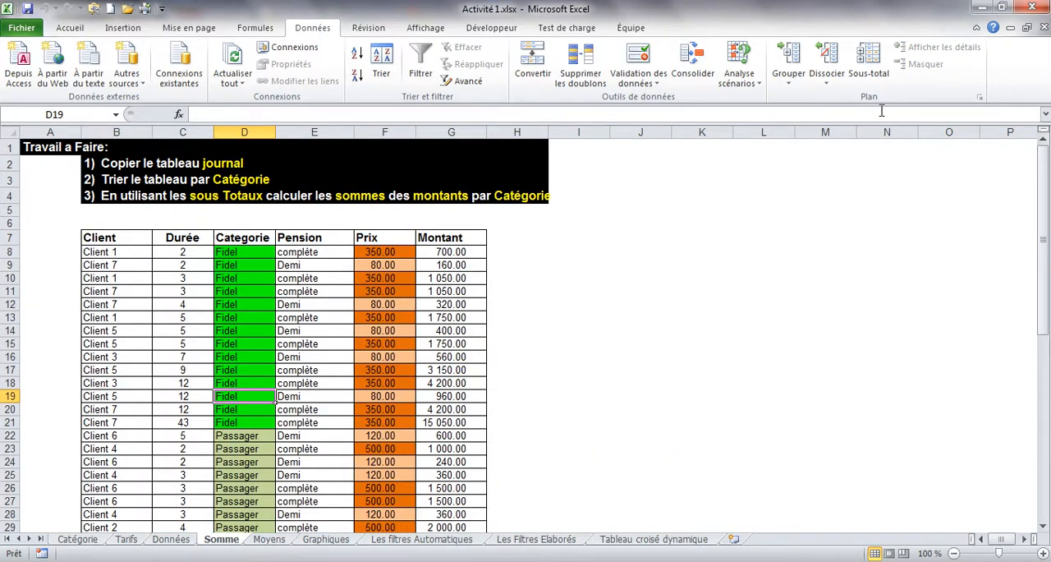
click(871, 65)
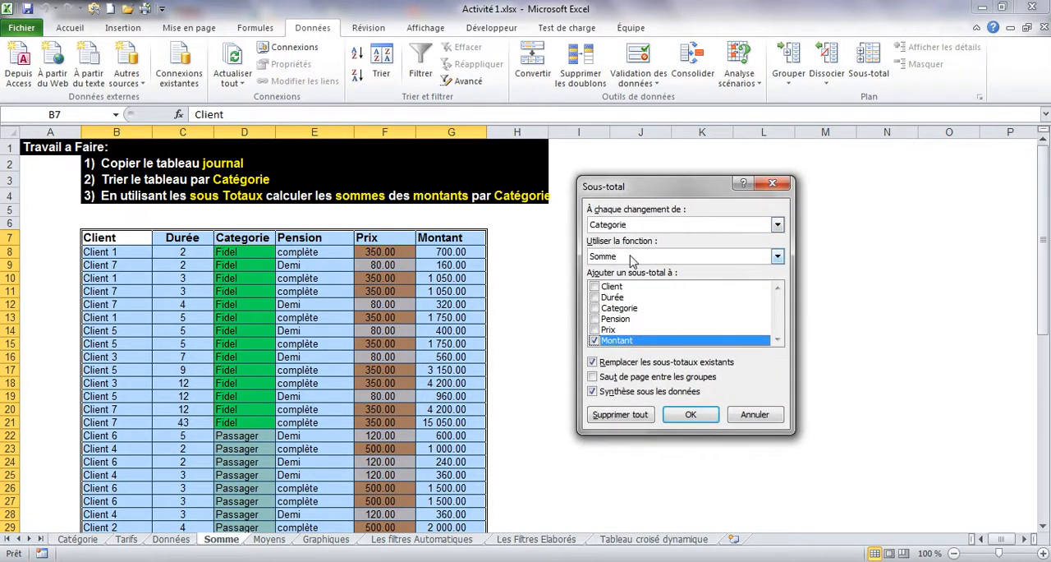
click(681, 415)
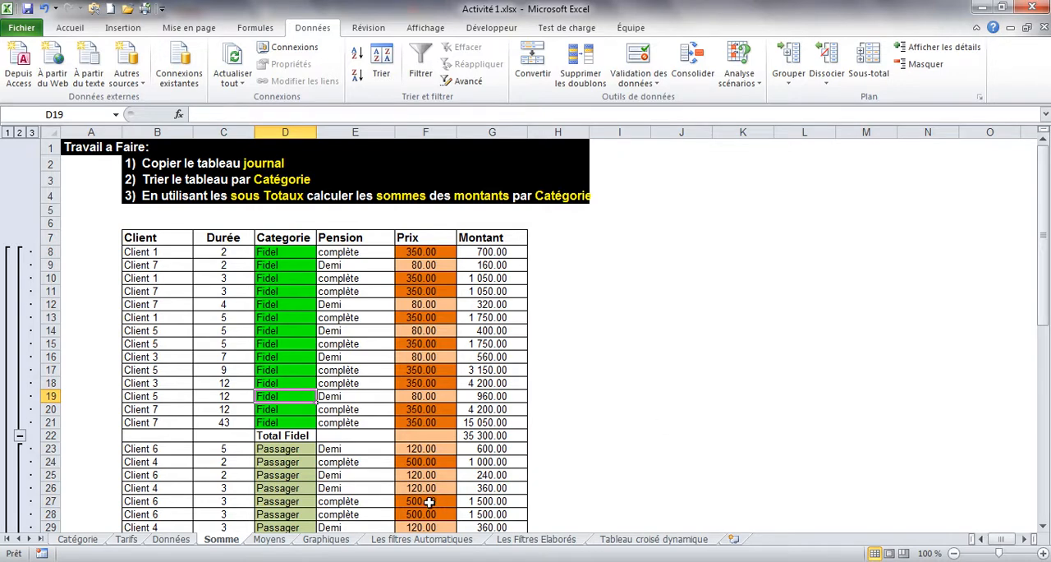
Step: Copy the named range Journal and paste it at cell B6 of the Moyens sheet
click(271, 540)
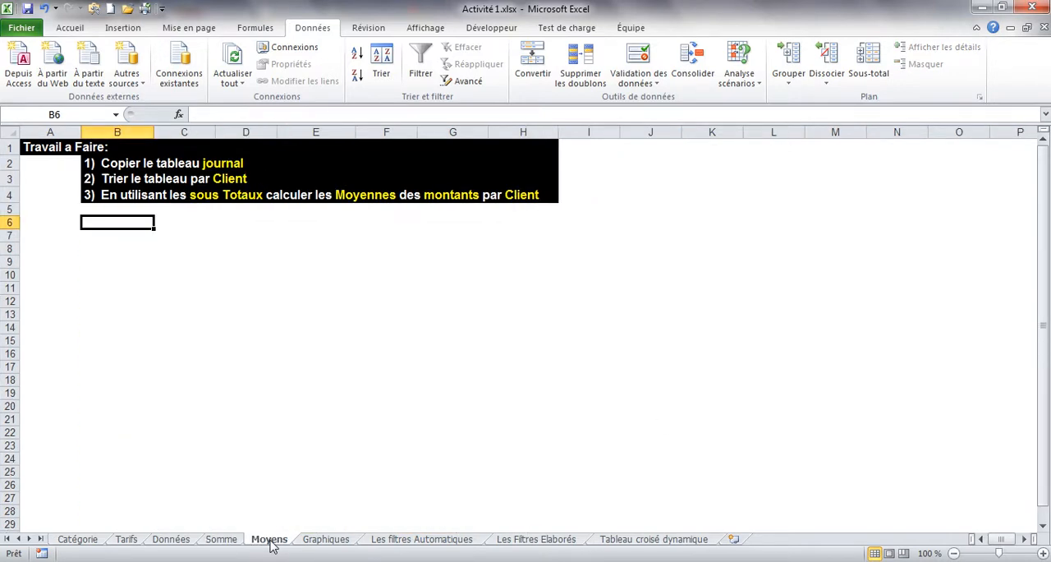
click(116, 117)
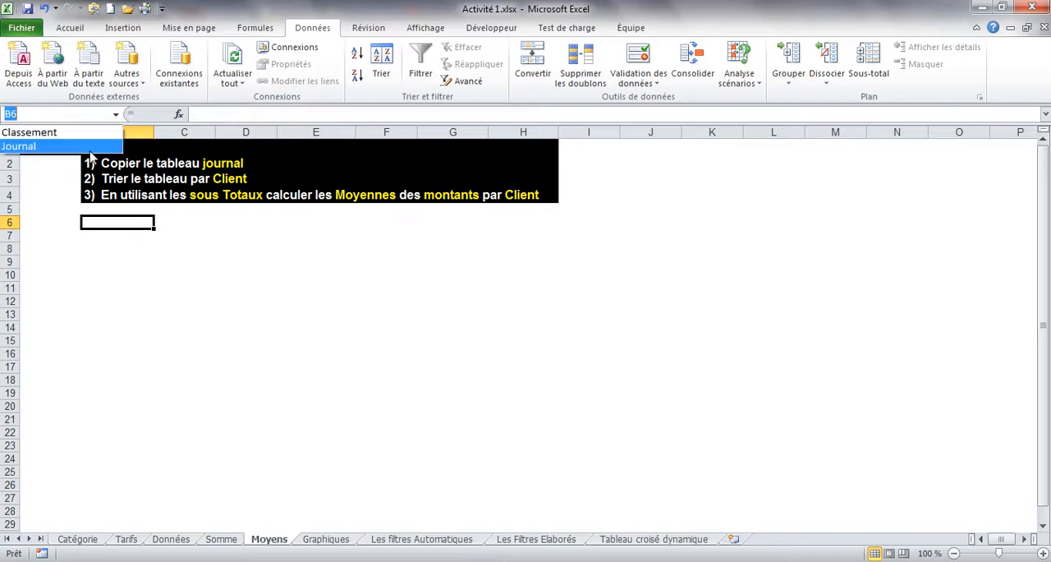
click(88, 147)
key(ctrl+c)
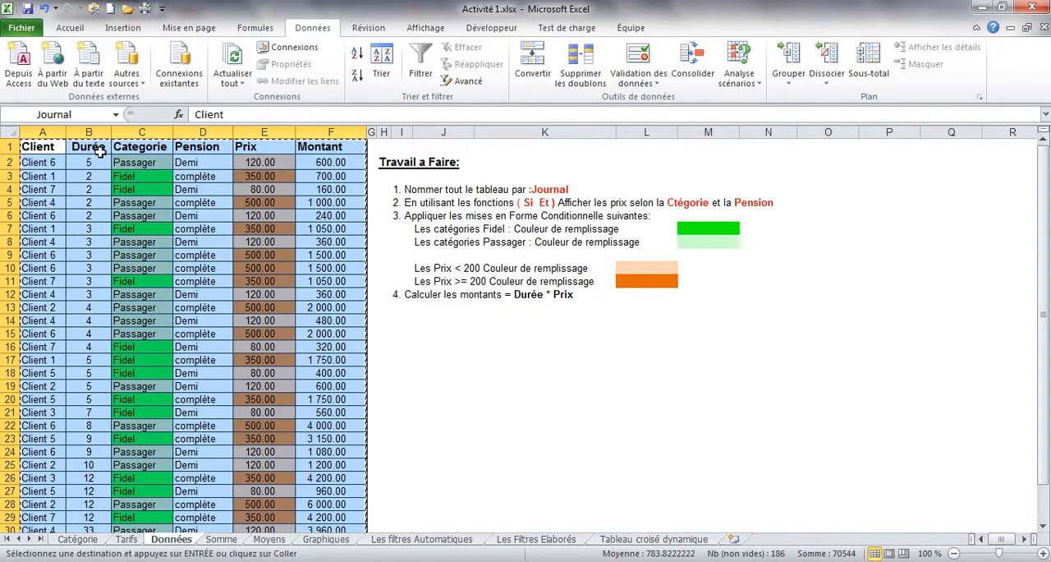
click(261, 542)
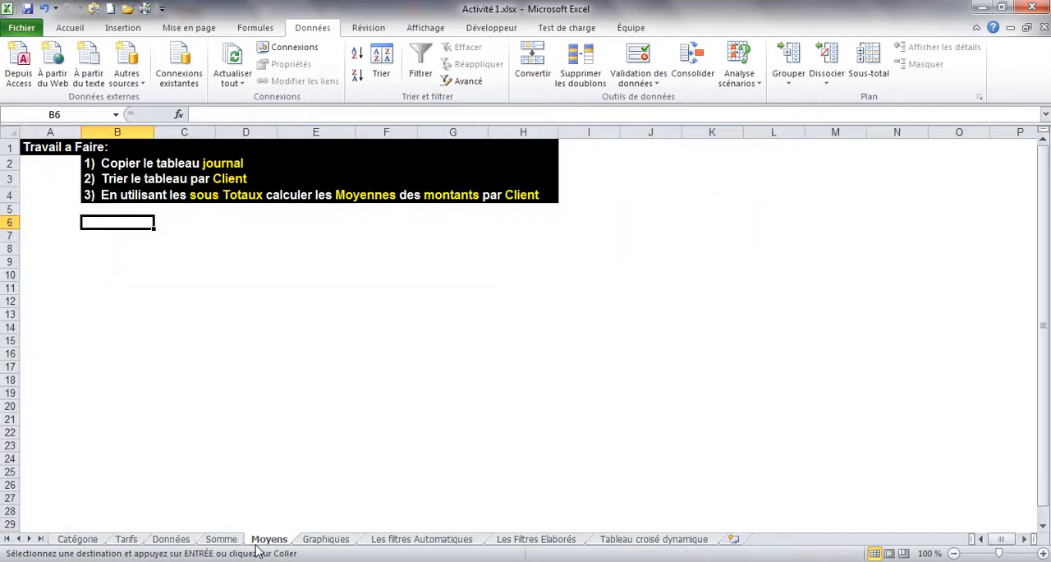
key(ctrl+v)
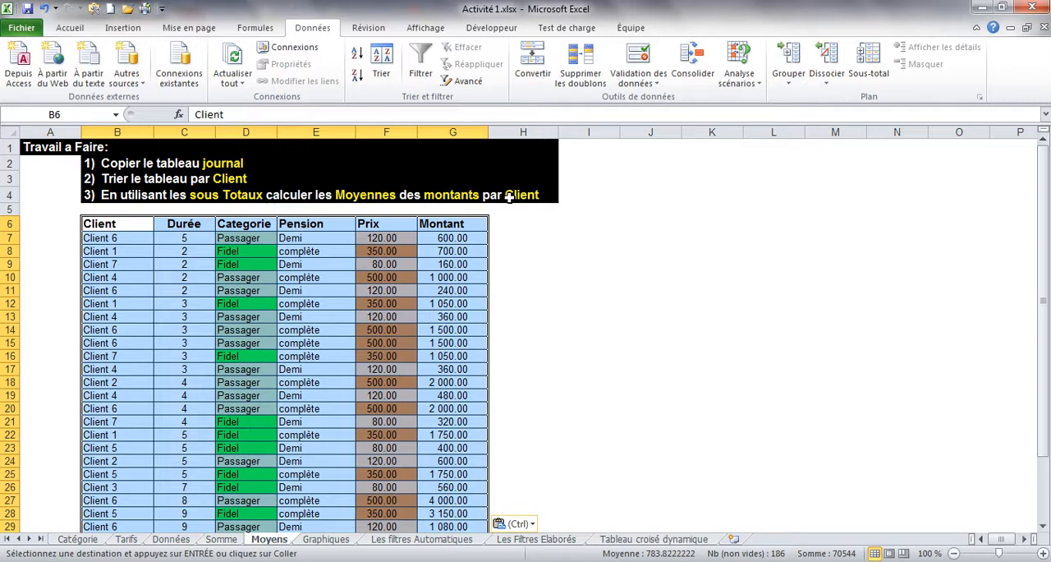
Step: Sort the table on the Moyens sheet by Client, on values, from A to Z
click(322, 249)
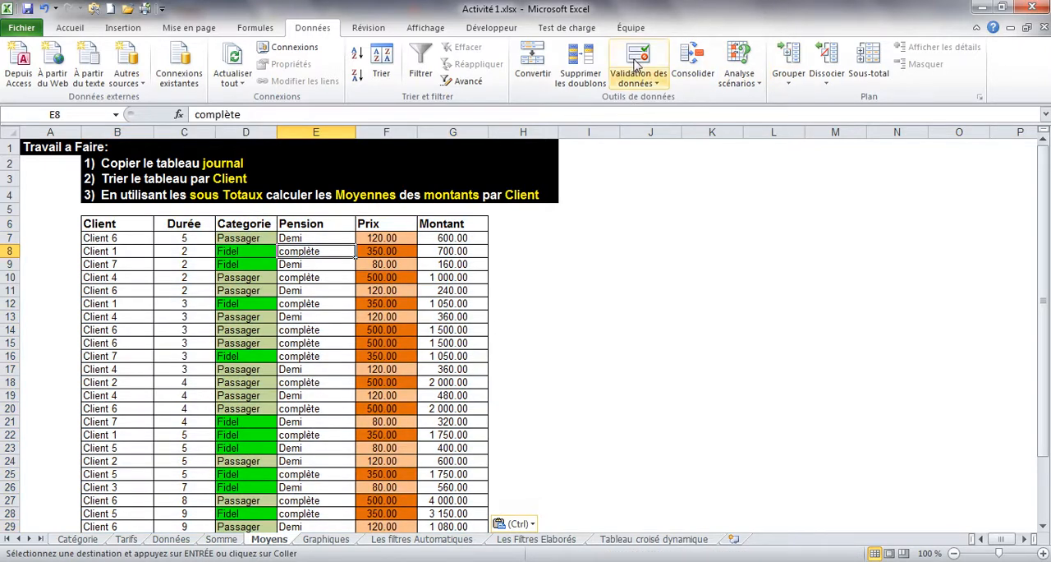
click(381, 73)
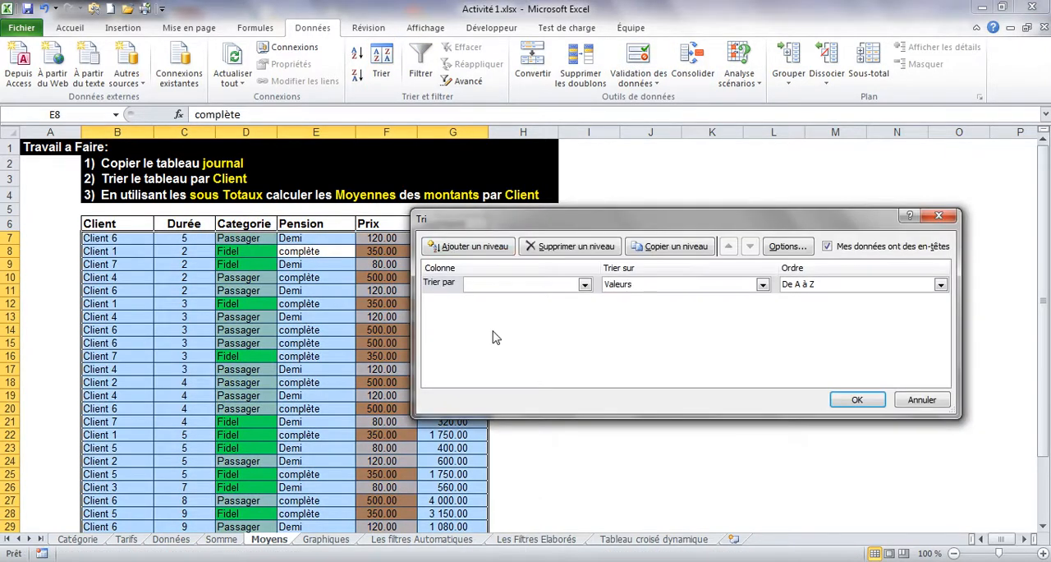
click(585, 283)
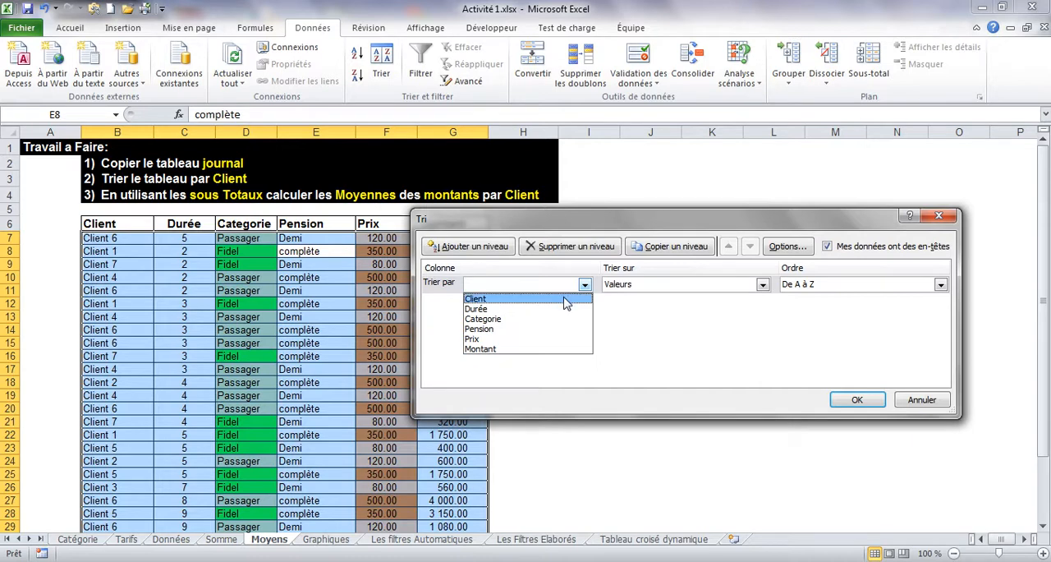
click(567, 296)
click(853, 400)
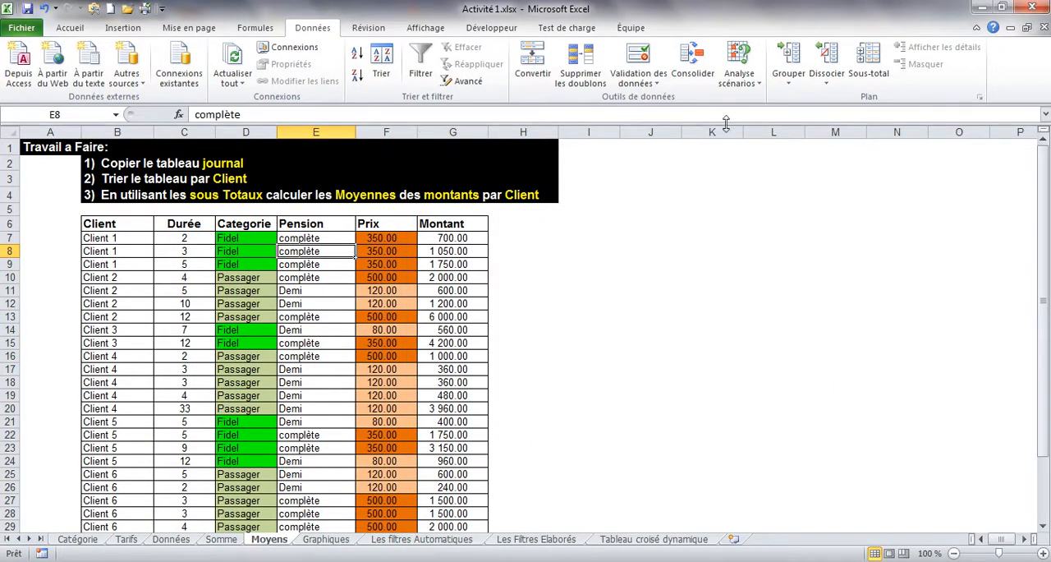
Step: Add subtotals to the Moyens table, using Moyenne on Montant at each change of Client
click(869, 62)
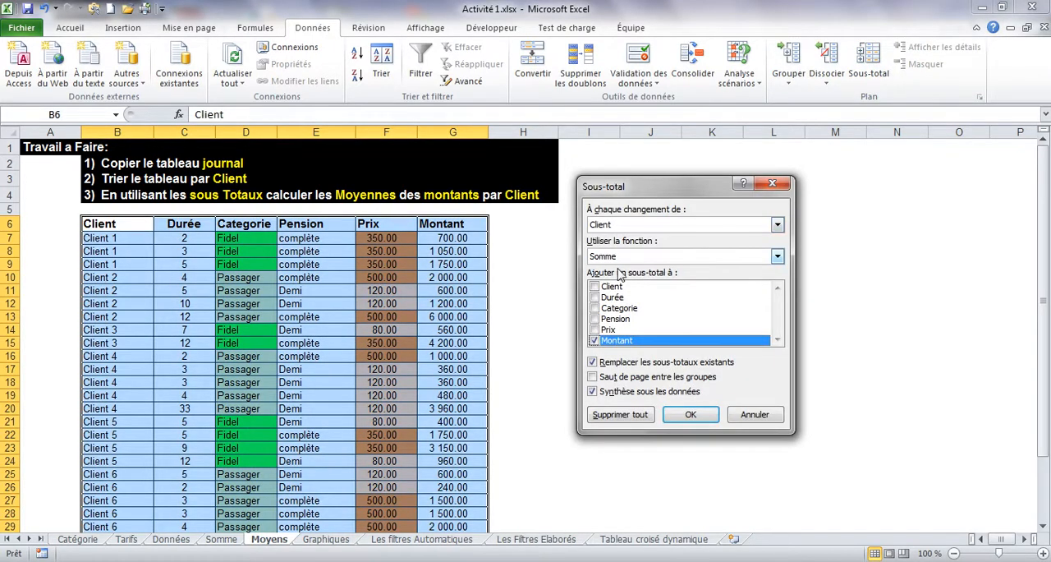
click(649, 228)
click(649, 236)
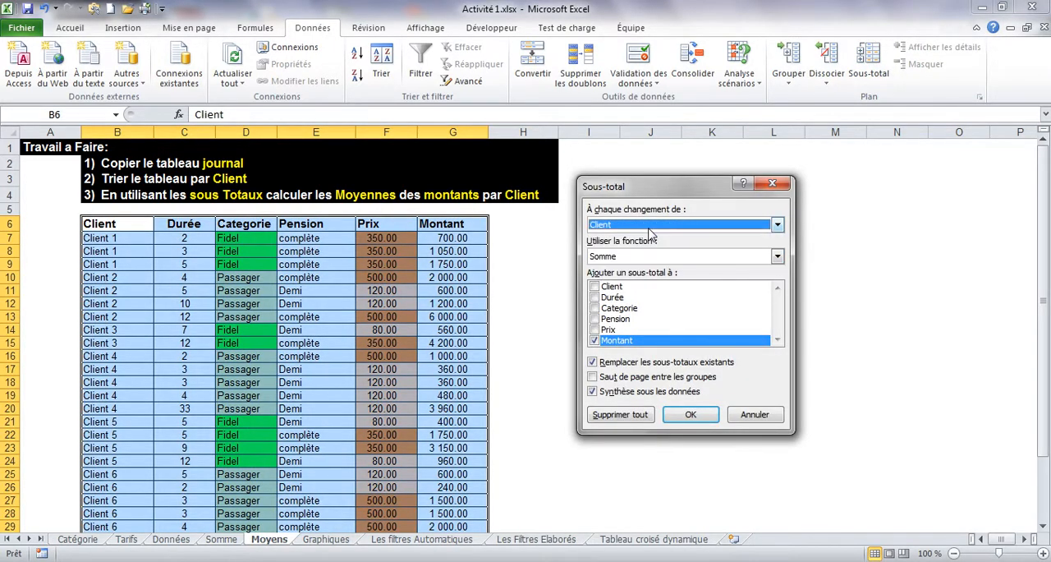
click(643, 258)
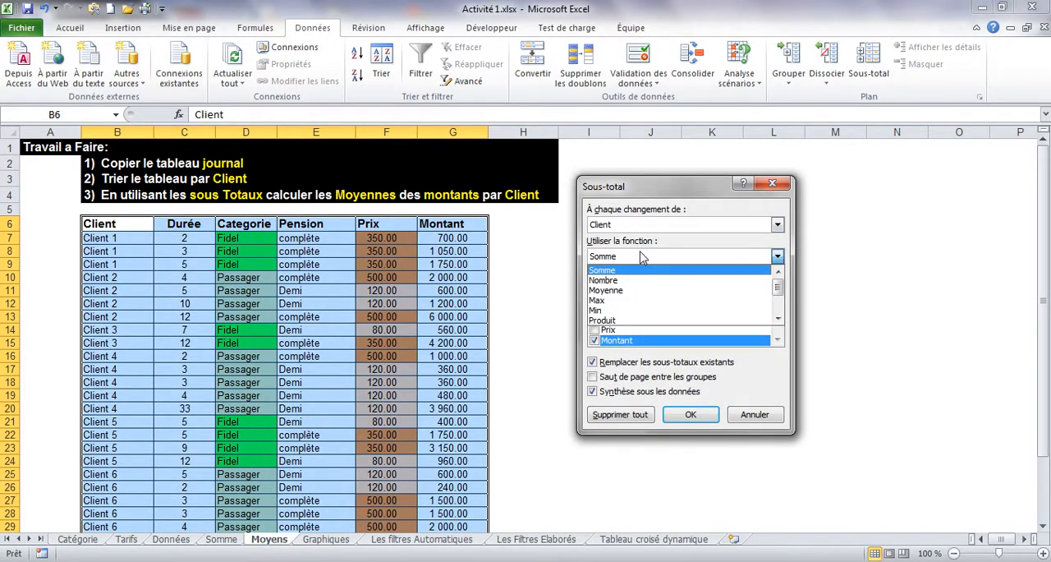
click(629, 292)
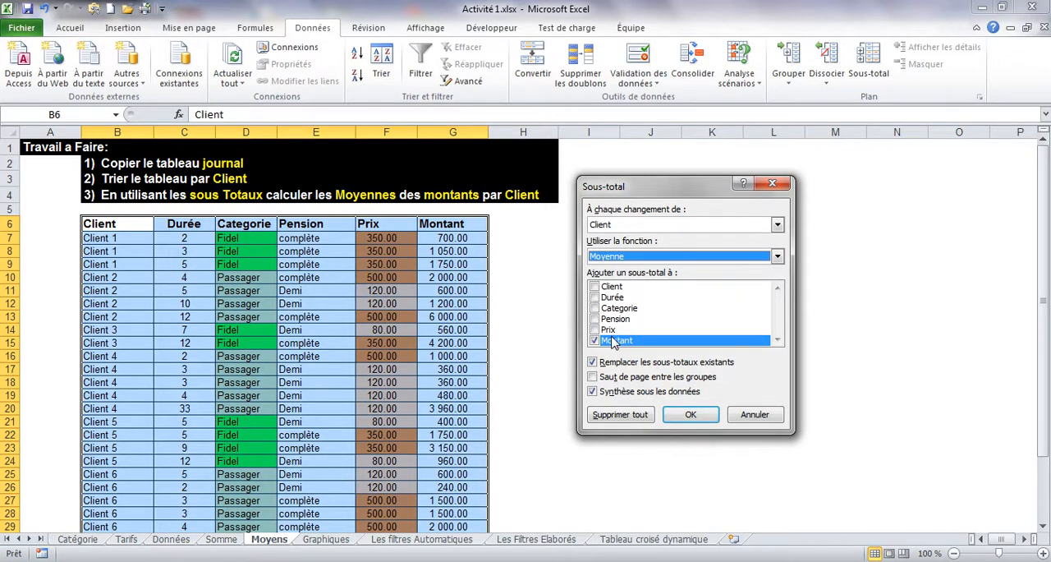
click(685, 419)
Step: Review the subtotalled Moyens table and collapse it to the average rows per client and the overall average
click(361, 253)
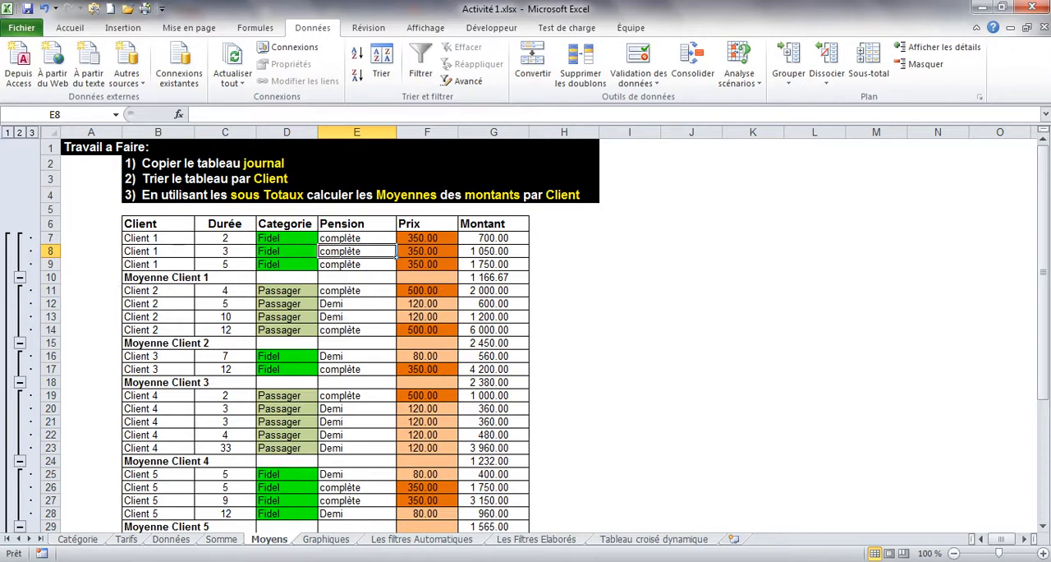
drag(1044, 350, 1045, 430)
mouse_move(1044, 335)
mouse_down()
mouse_move(1044, 401)
mouse_move(1045, 333)
mouse_up()
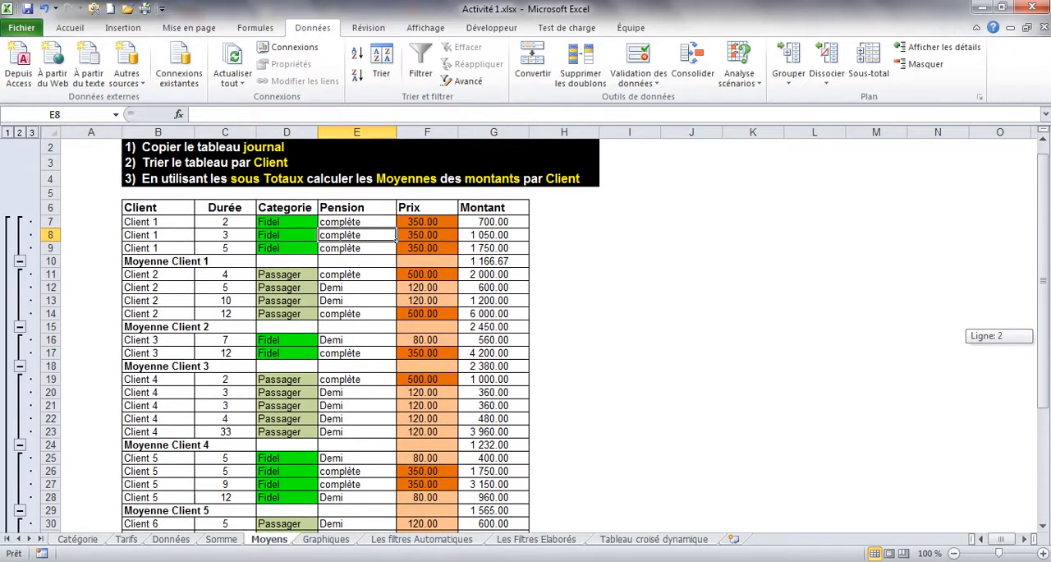
click(20, 133)
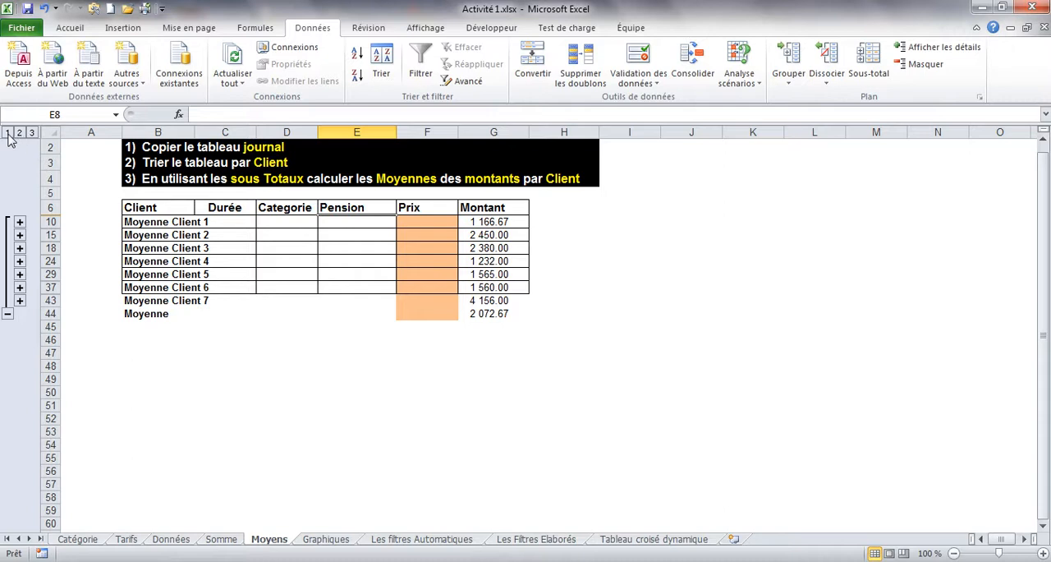
Step: Show all detail rows of the subtotalled Moyens table, and collapse the groups from Client 1 to Client 7 one by one
click(8, 133)
click(32, 133)
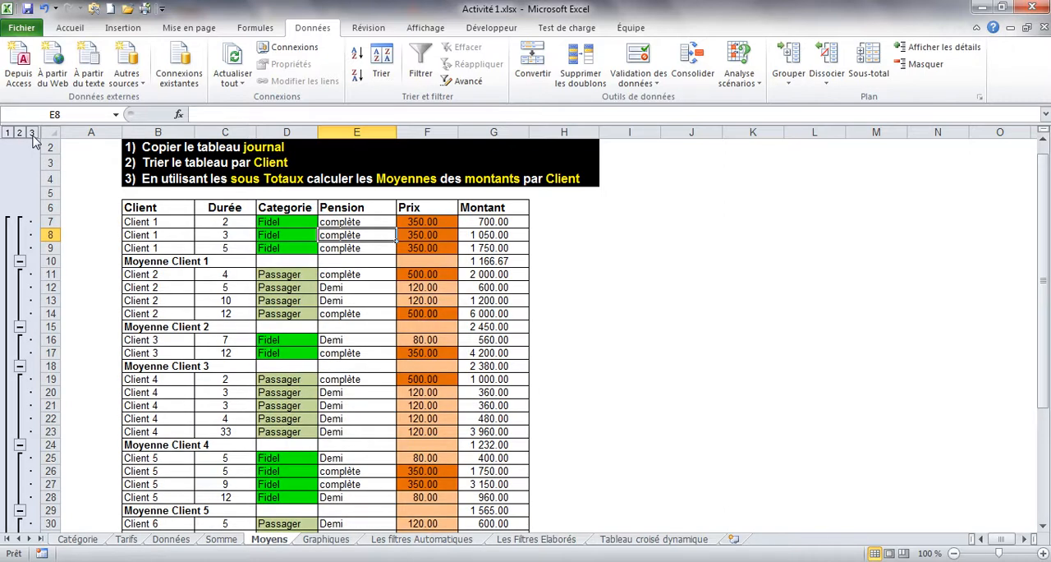
click(20, 261)
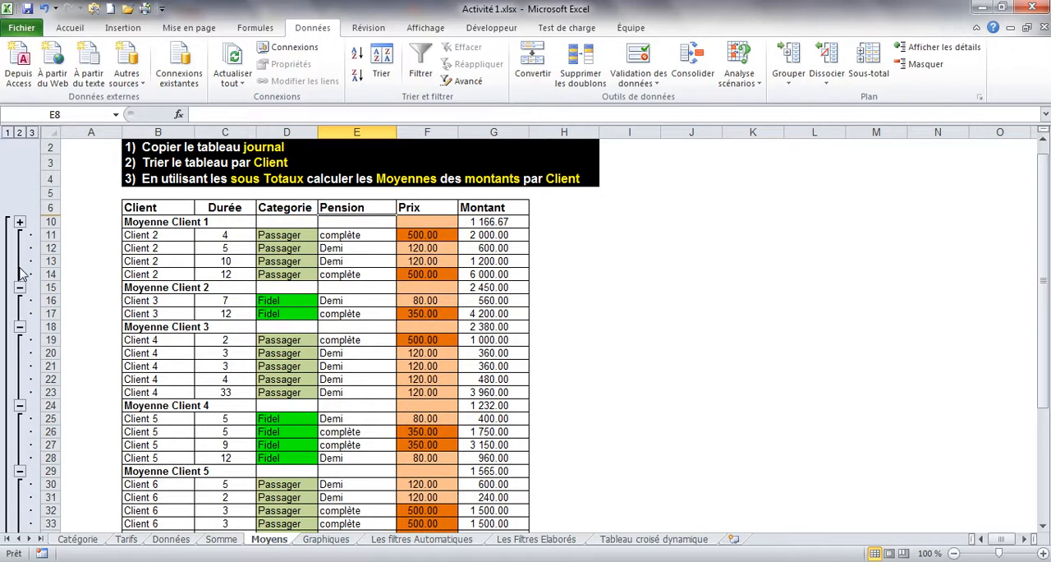
click(20, 287)
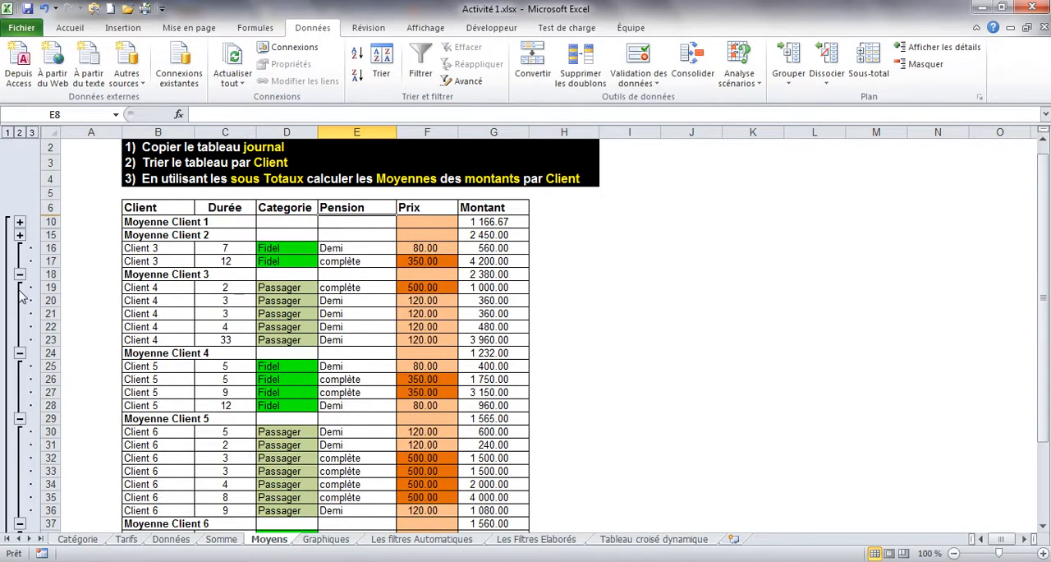
click(20, 274)
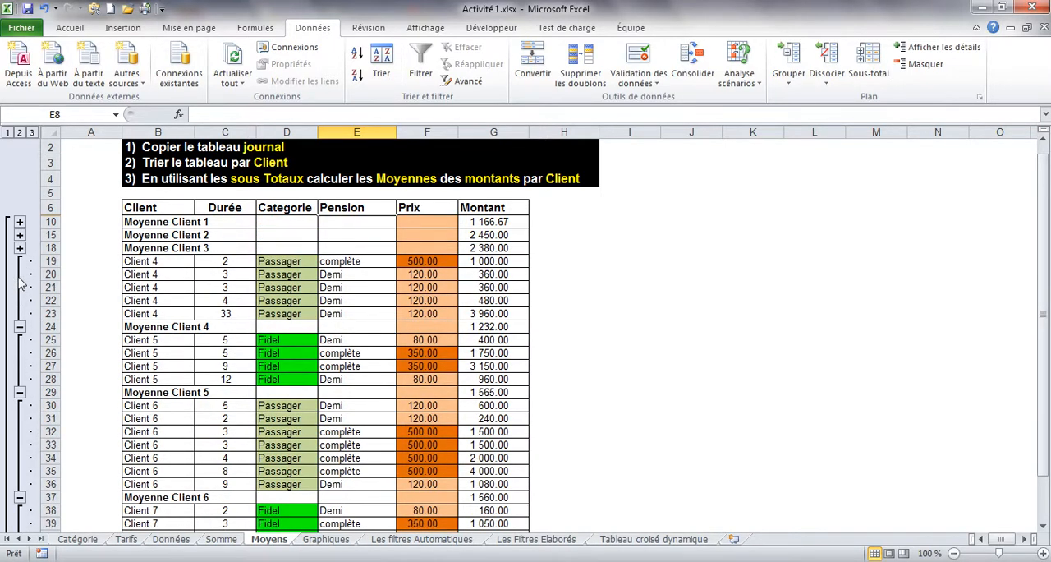
click(19, 326)
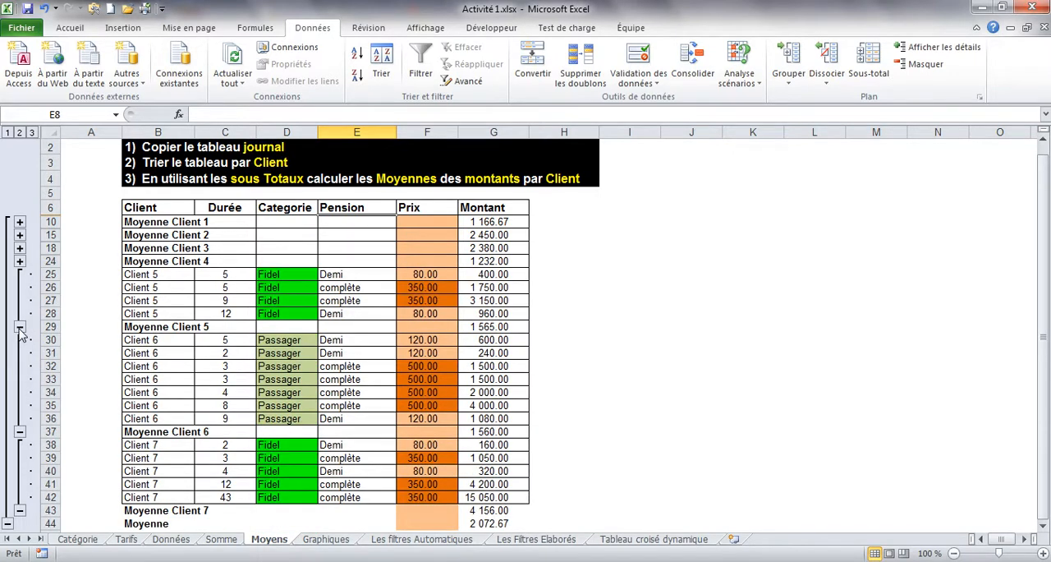
click(20, 327)
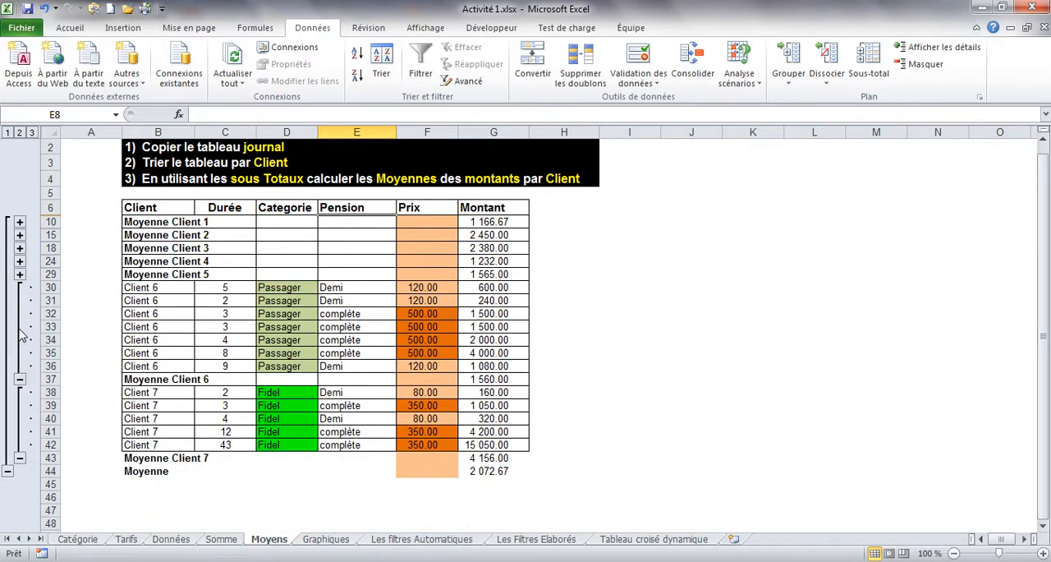
click(19, 379)
click(20, 366)
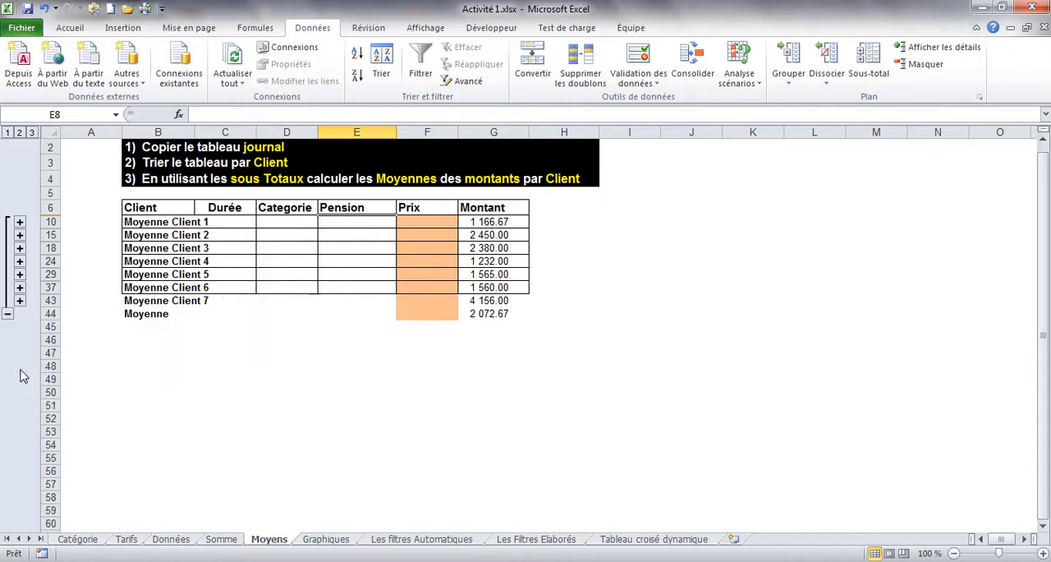
Step: Expand only the Client 3 detail rows on the Moyens sheet and save the workbook
click(19, 248)
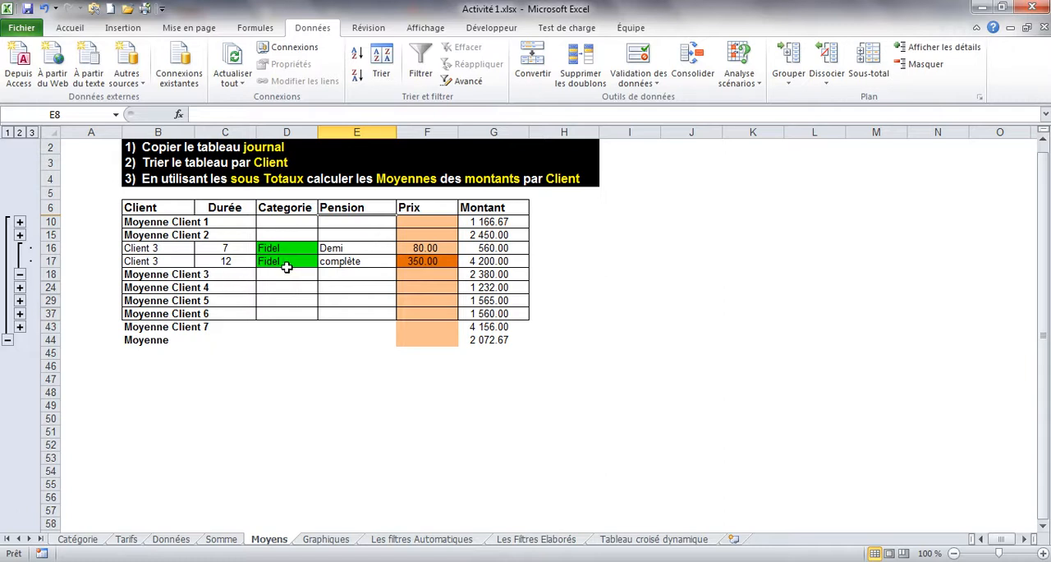
click(20, 274)
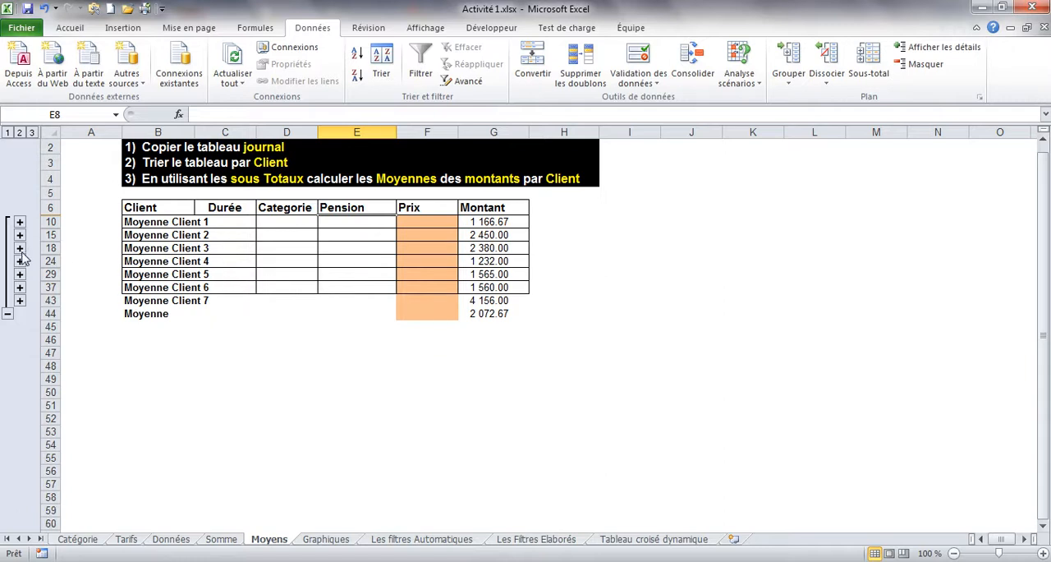
click(20, 248)
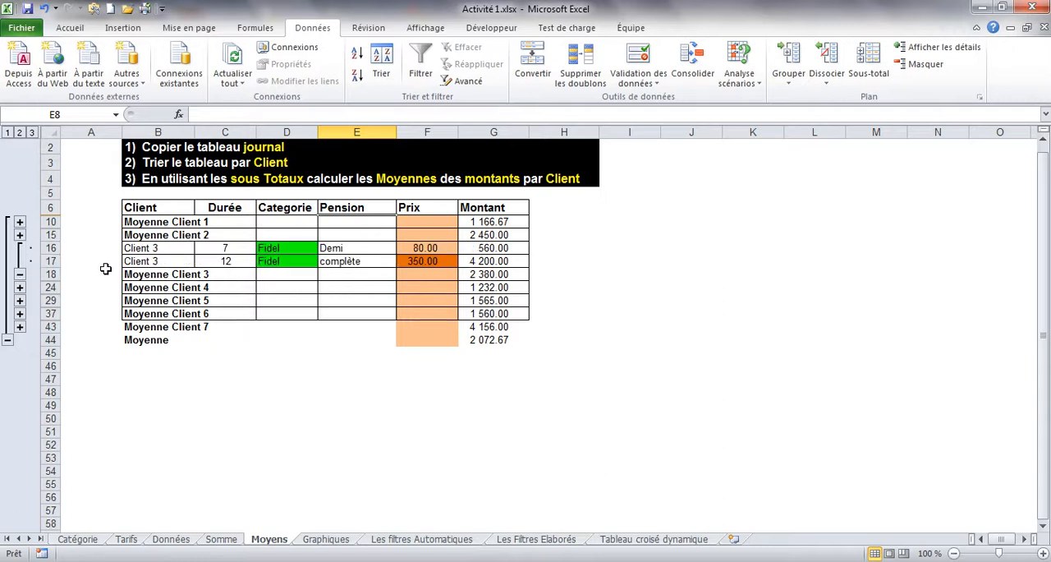
click(27, 8)
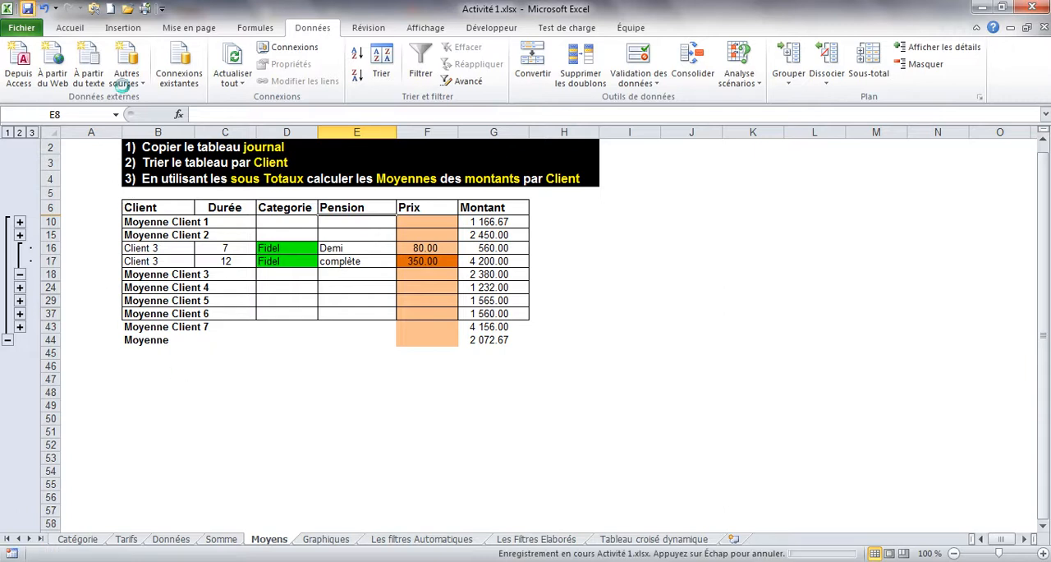
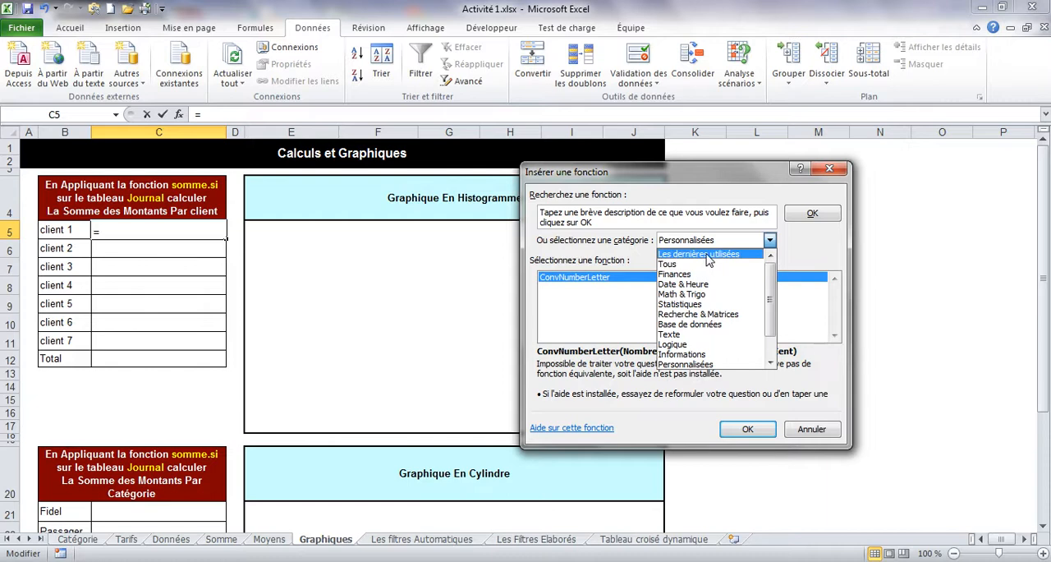
Step: Select SOMME.SI among the recently used functions for cell C5 on the Graphiques sheet
click(709, 254)
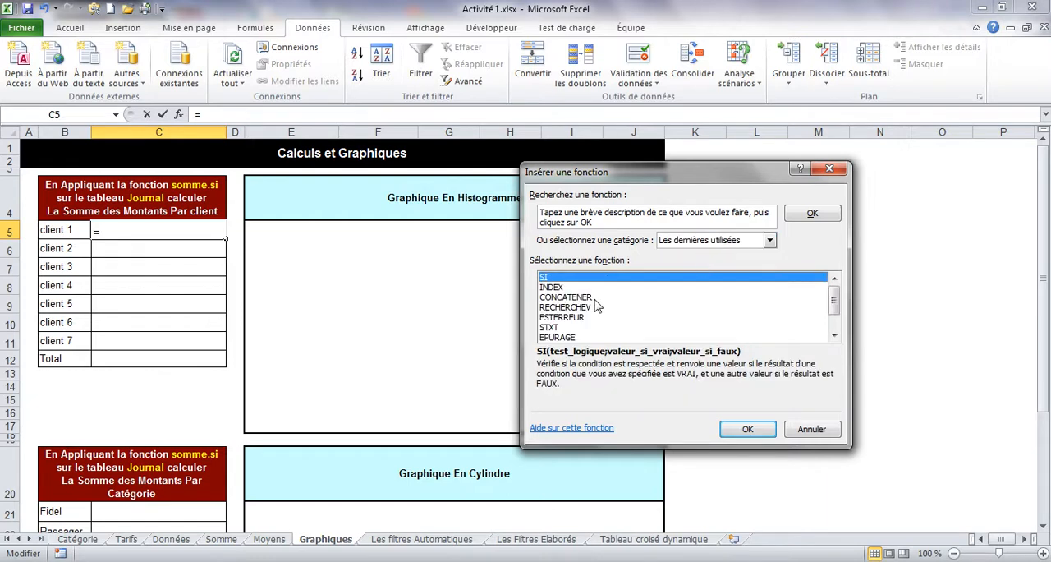
click(835, 336)
click(835, 336)
click(835, 336)
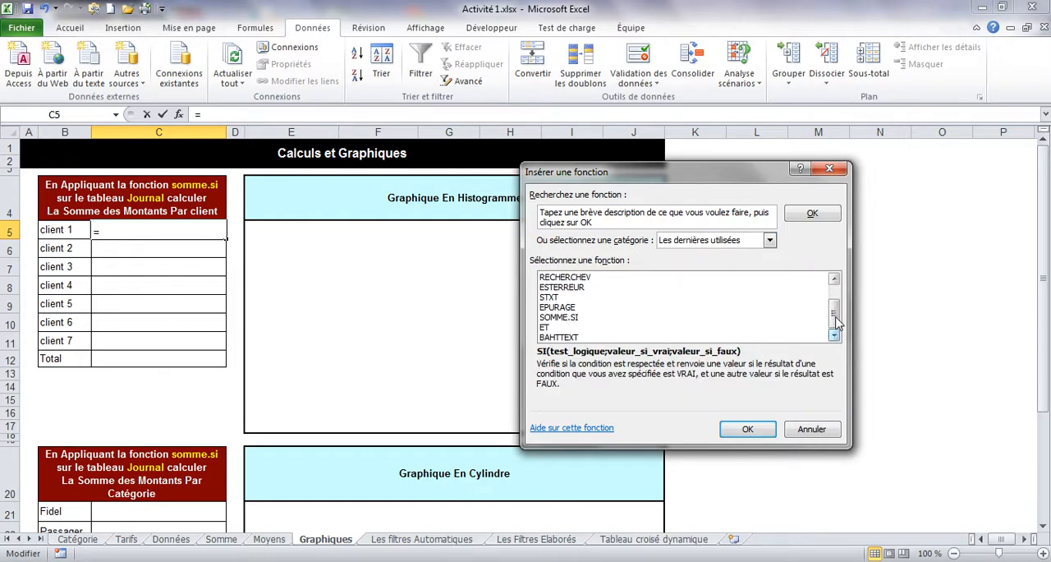
mouse_move(836, 315)
mouse_down()
mouse_move(835, 287)
mouse_move(838, 330)
mouse_move(835, 300)
mouse_up()
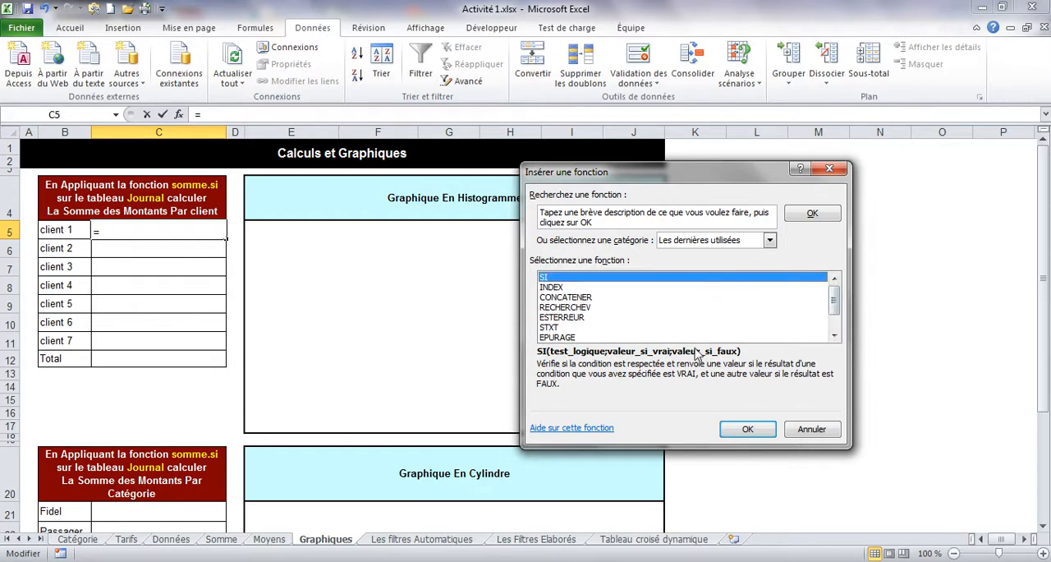
click(563, 288)
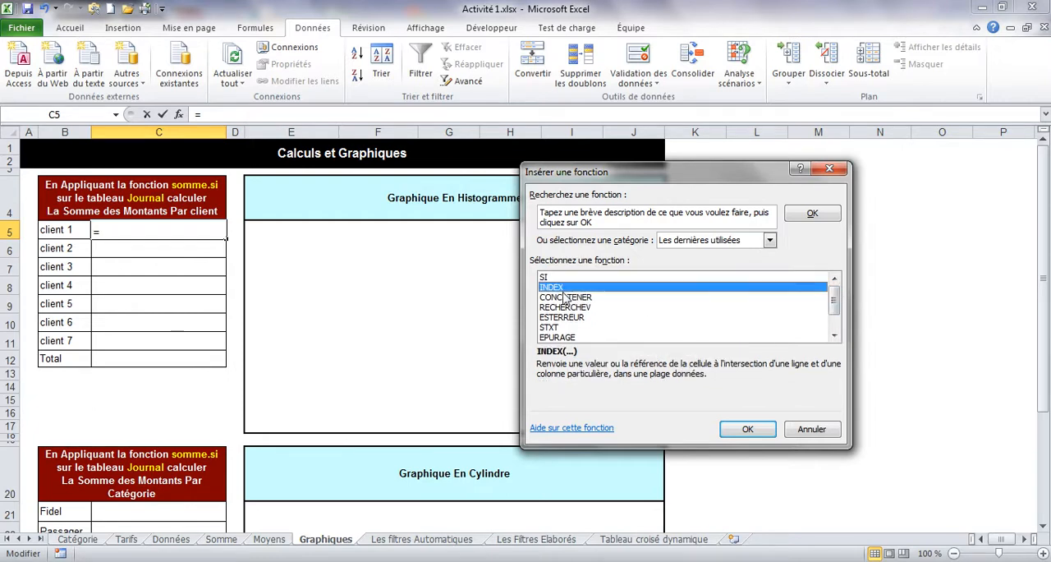
click(564, 297)
click(563, 317)
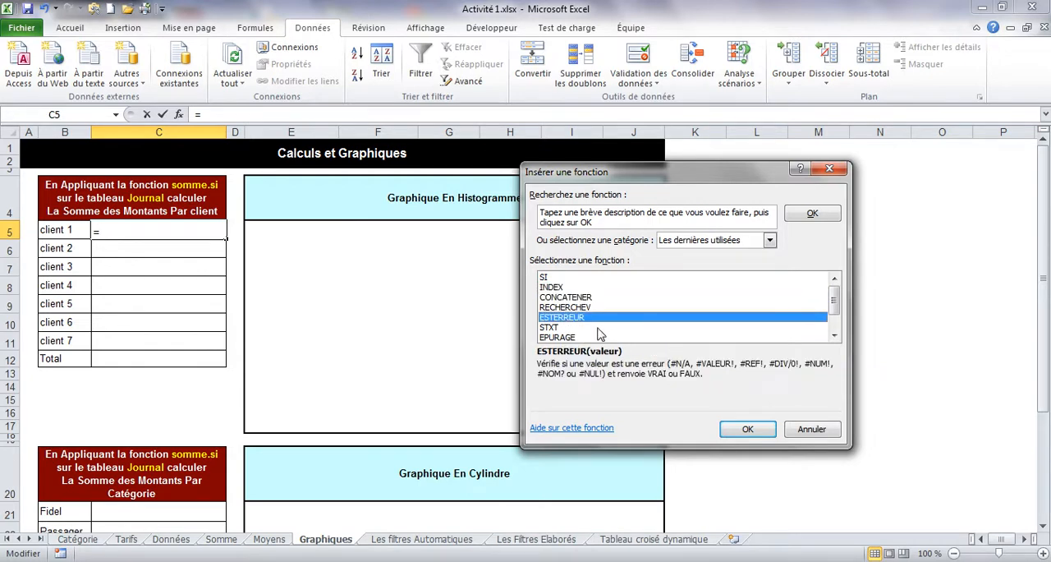
scroll(836, 329, down, 1)
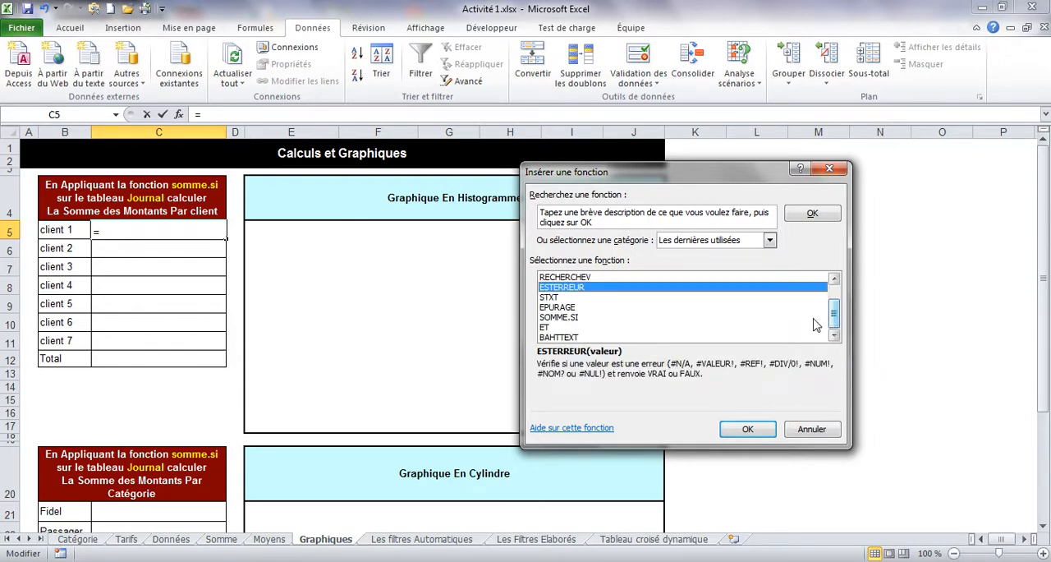
click(558, 318)
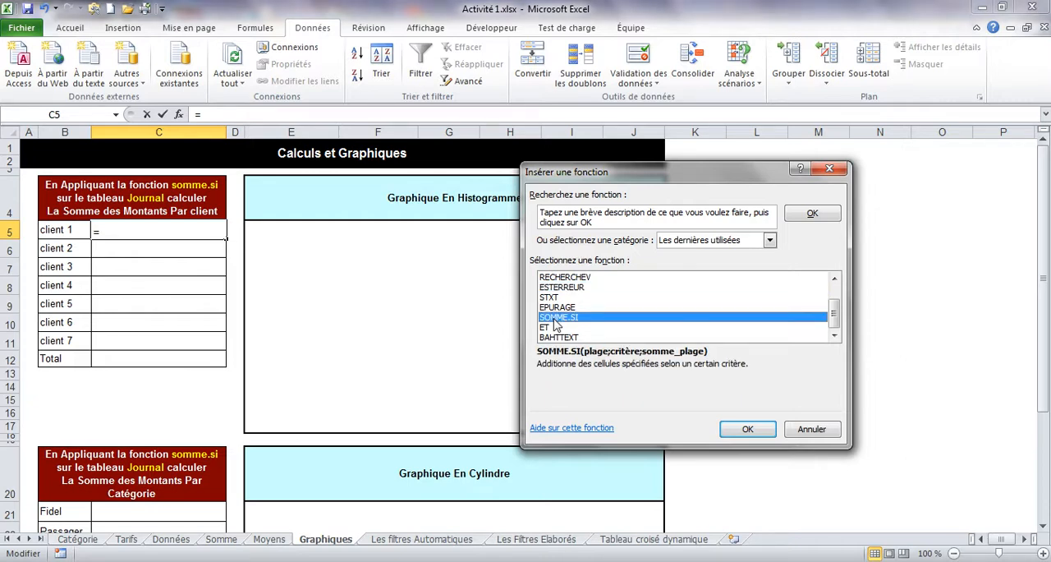
Step: List the functions of all categories and jump to the names beginning with SO
click(772, 239)
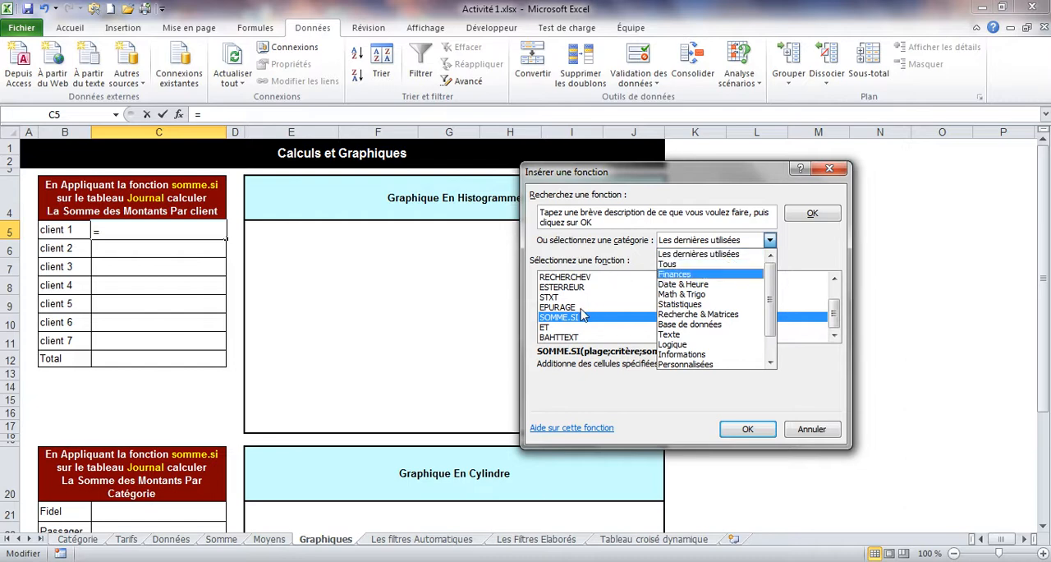
click(669, 264)
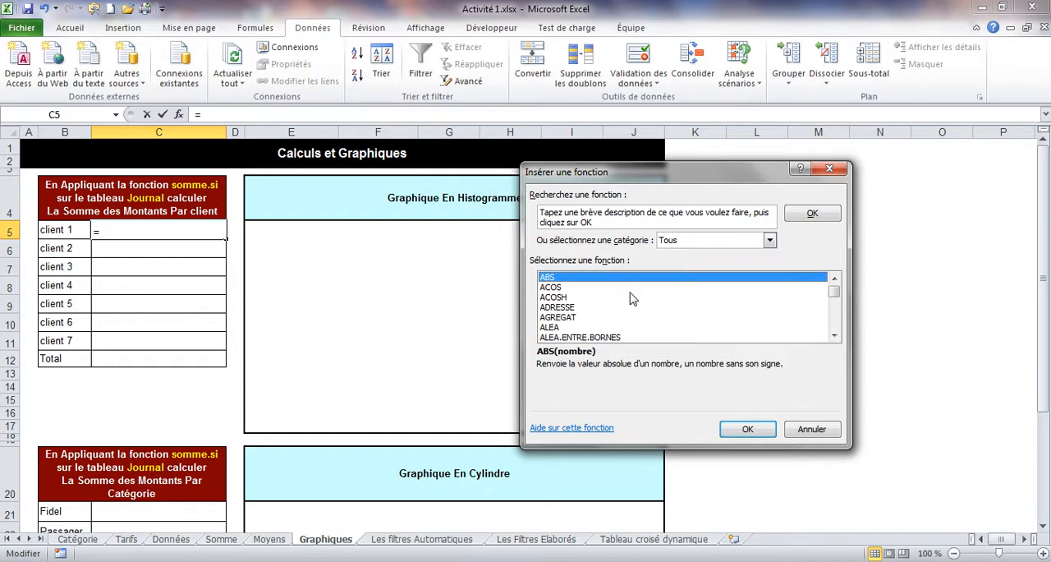
click(560, 317)
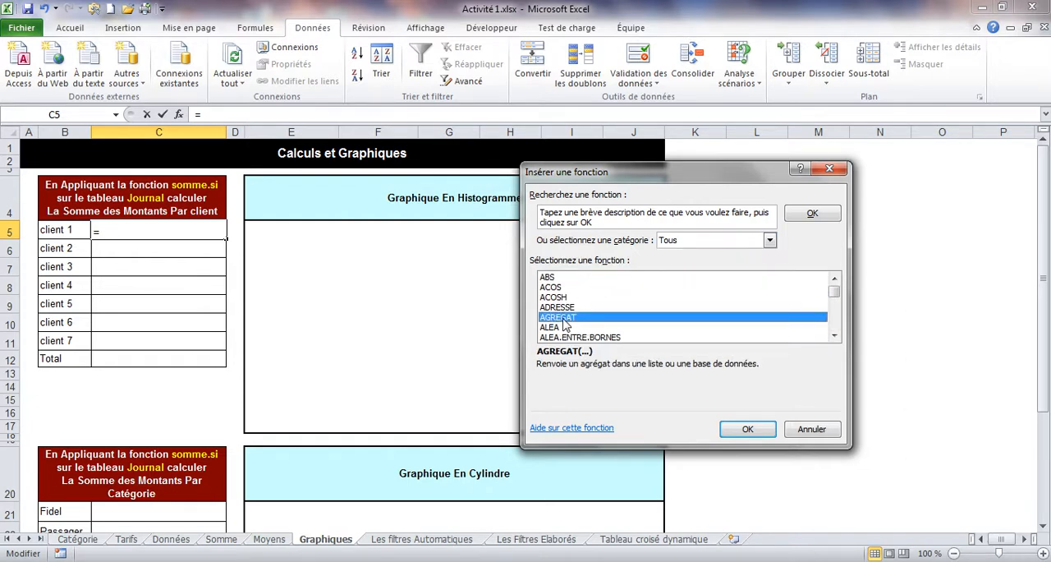
key(s)
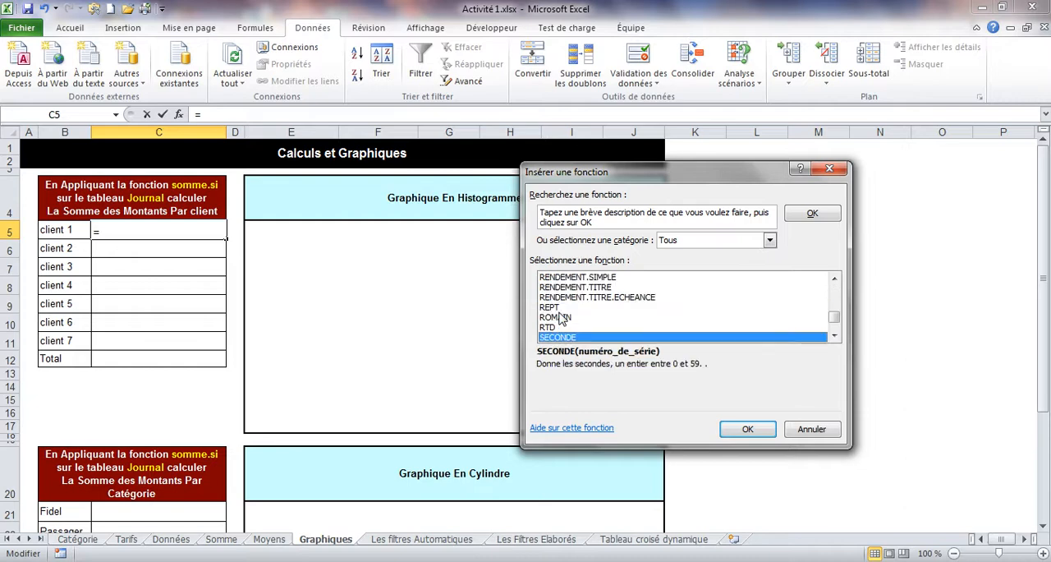
key(o)
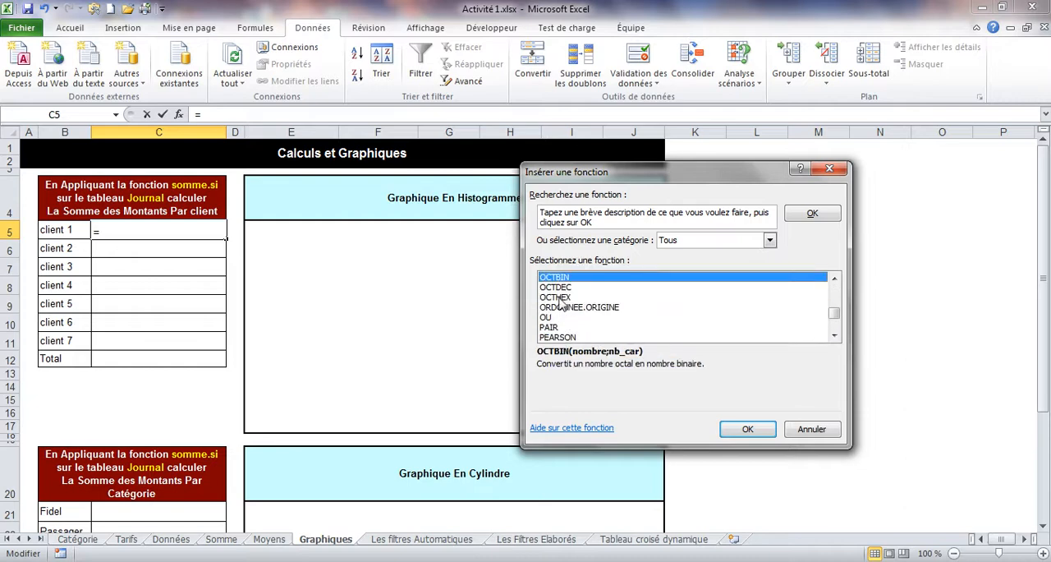
click(561, 299)
key(s)
key(o)
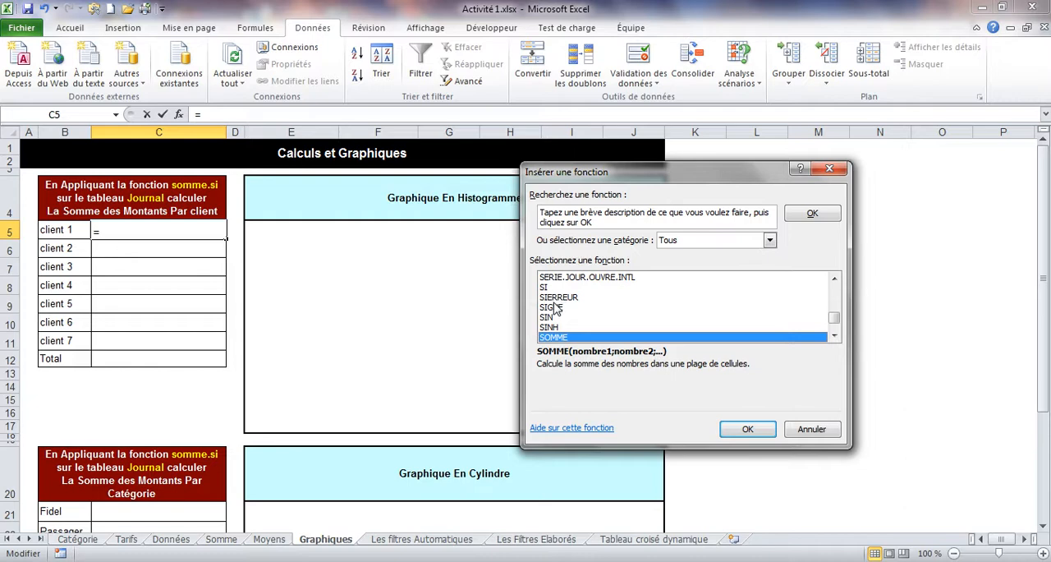
click(555, 307)
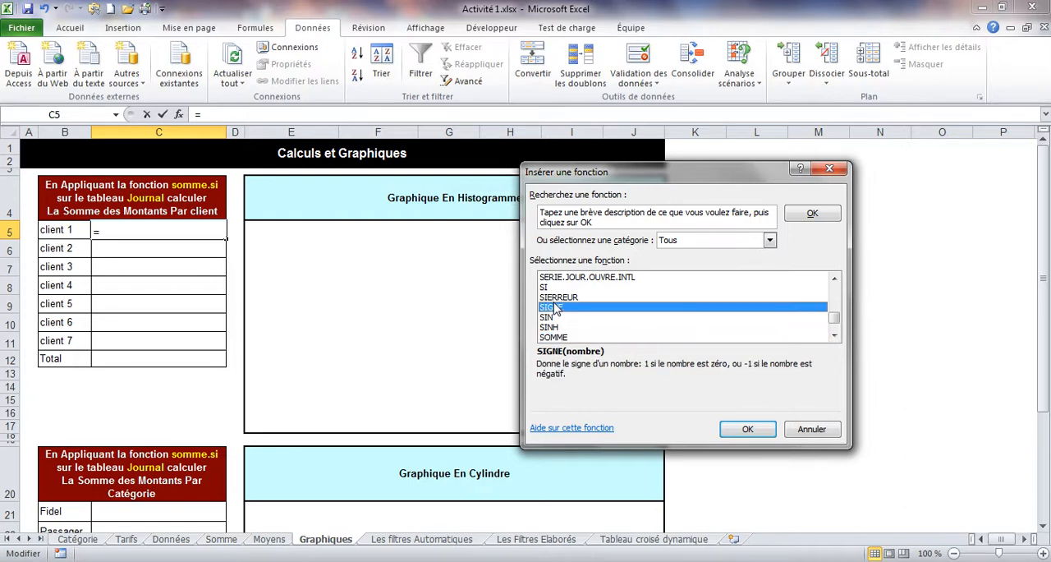
Step: Choose SOMME.SI from the full function list and open its arguments for cell C5
click(835, 335)
drag(834, 322, 836, 290)
click(552, 297)
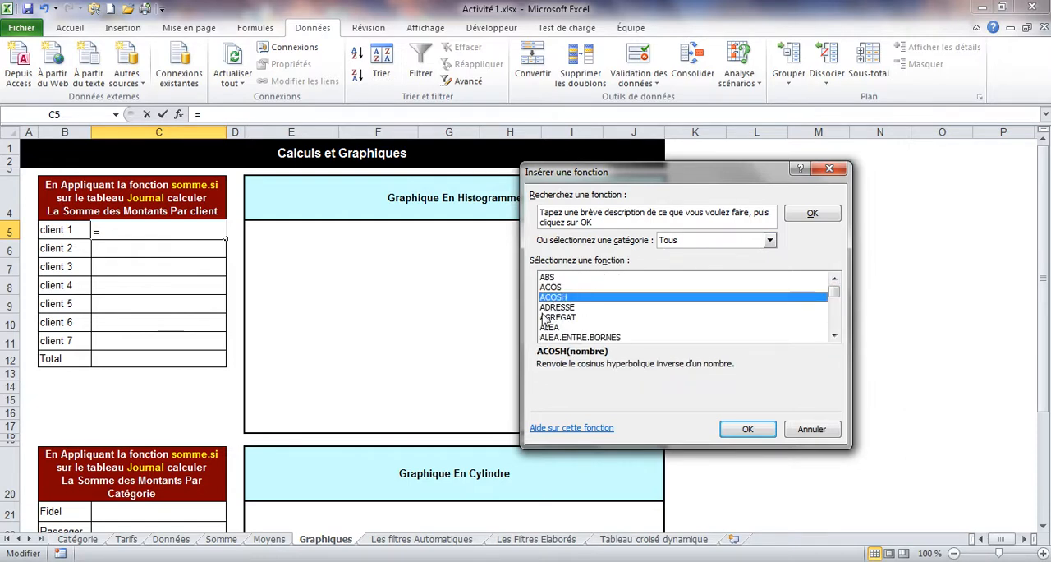
text(so)
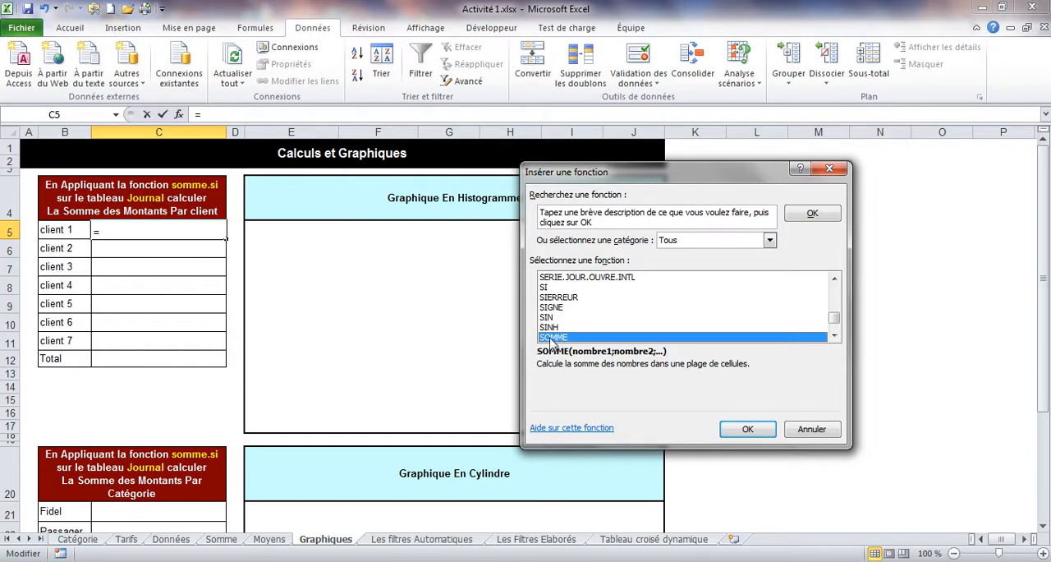
click(834, 336)
click(834, 336)
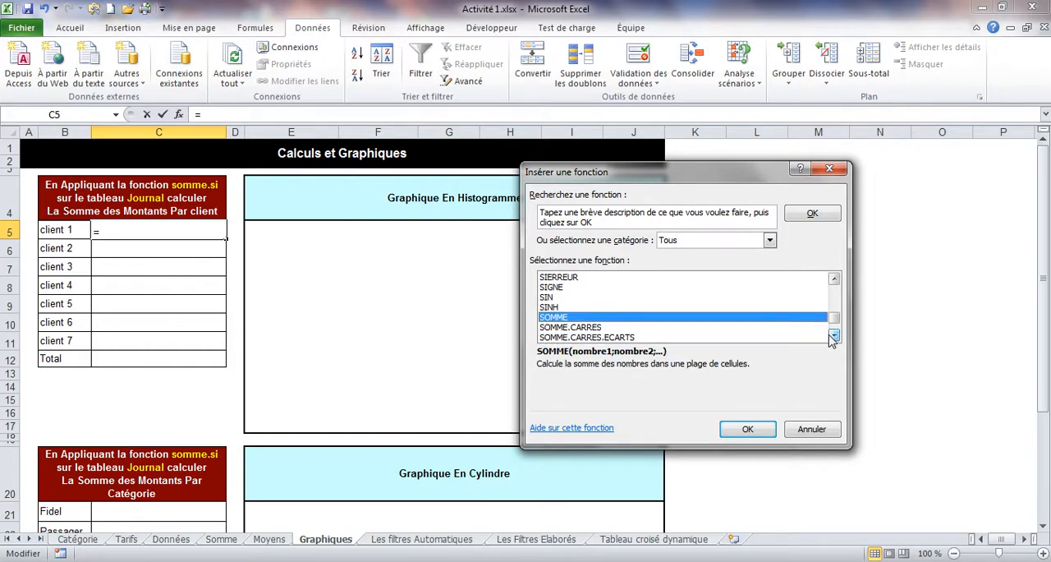
click(834, 336)
click(834, 336)
click(833, 336)
click(834, 336)
click(834, 336)
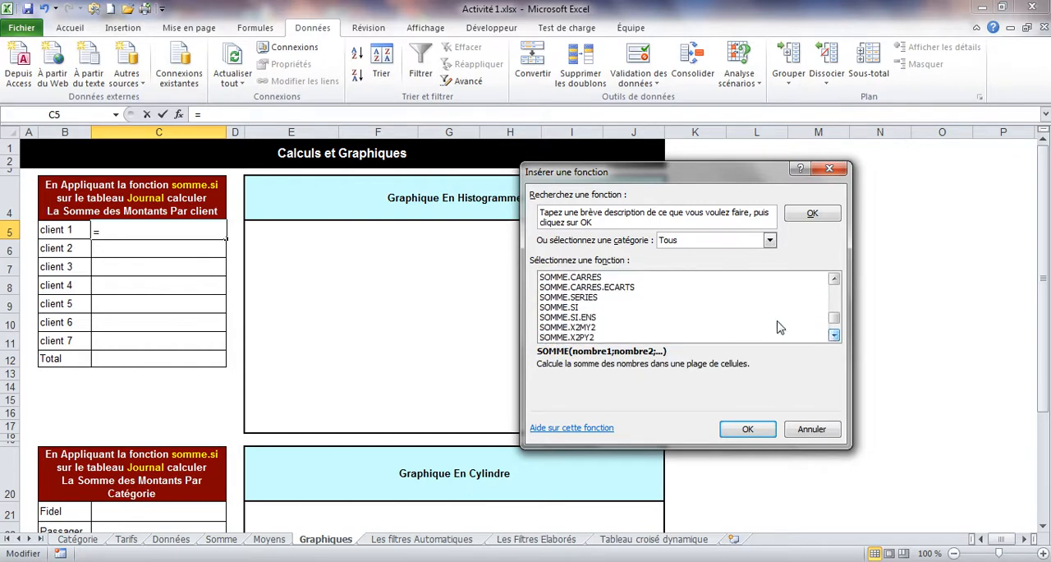
click(558, 308)
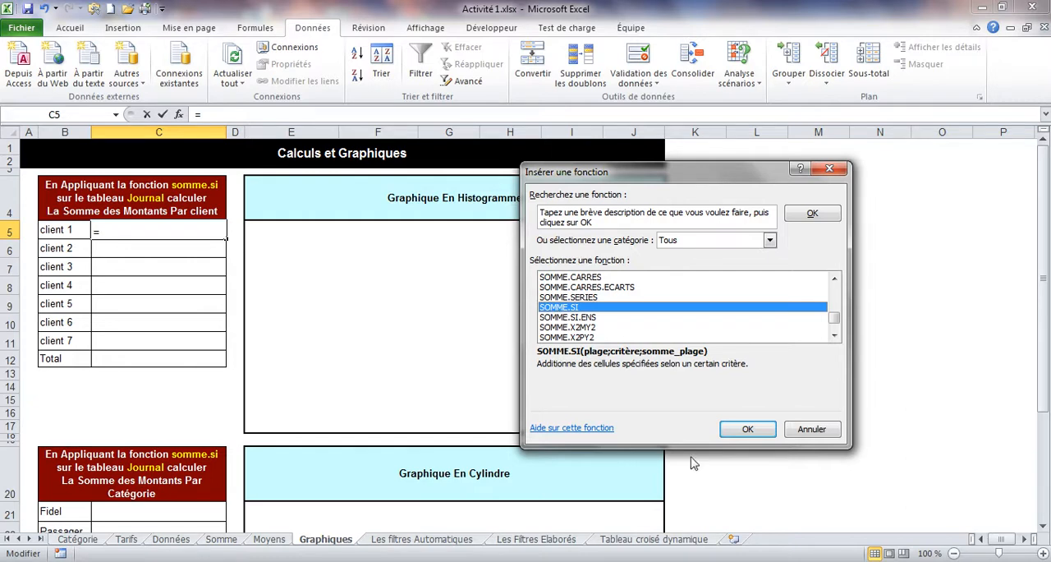
click(744, 427)
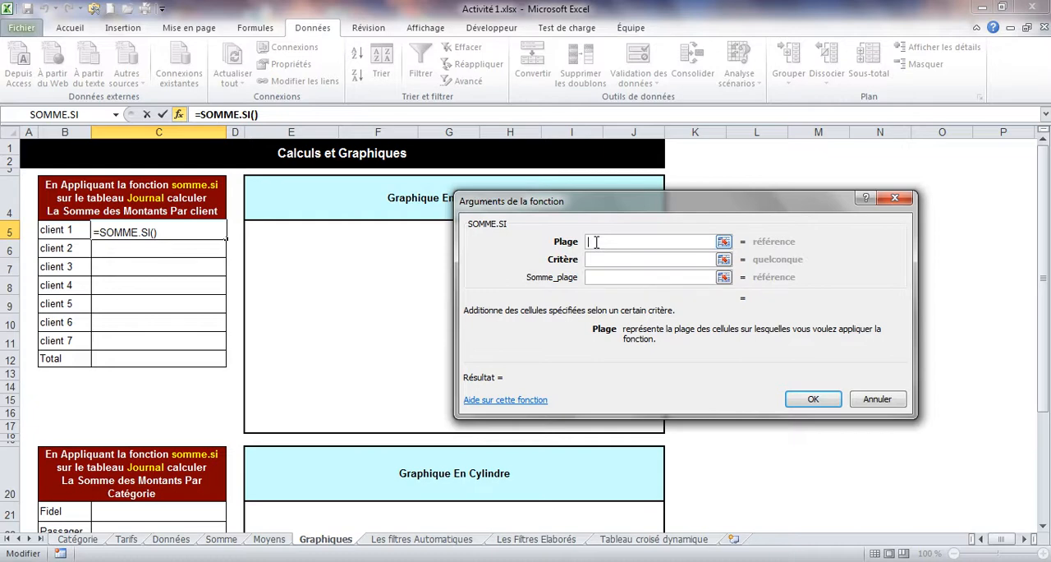
Step: Try to set the SOMME.SI Plage to Données!A1:A31, and cancel the function
click(172, 539)
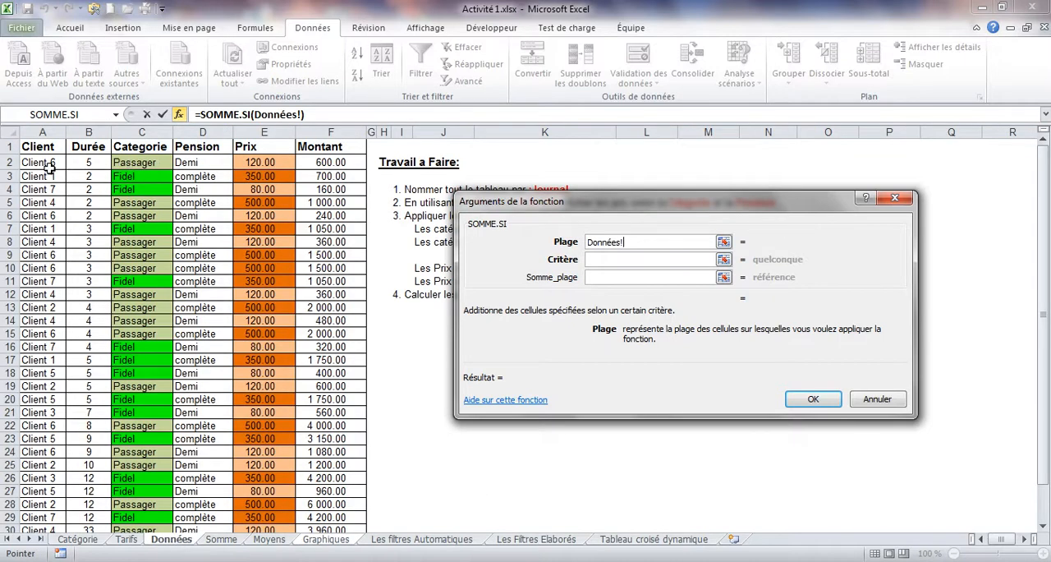
drag(43, 150, 40, 438)
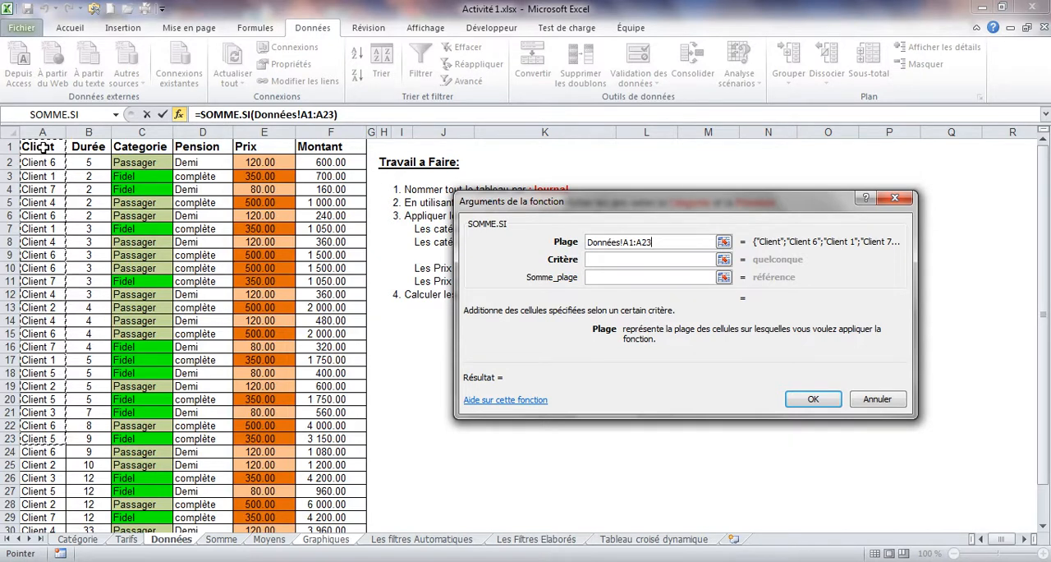
drag(42, 150, 29, 514)
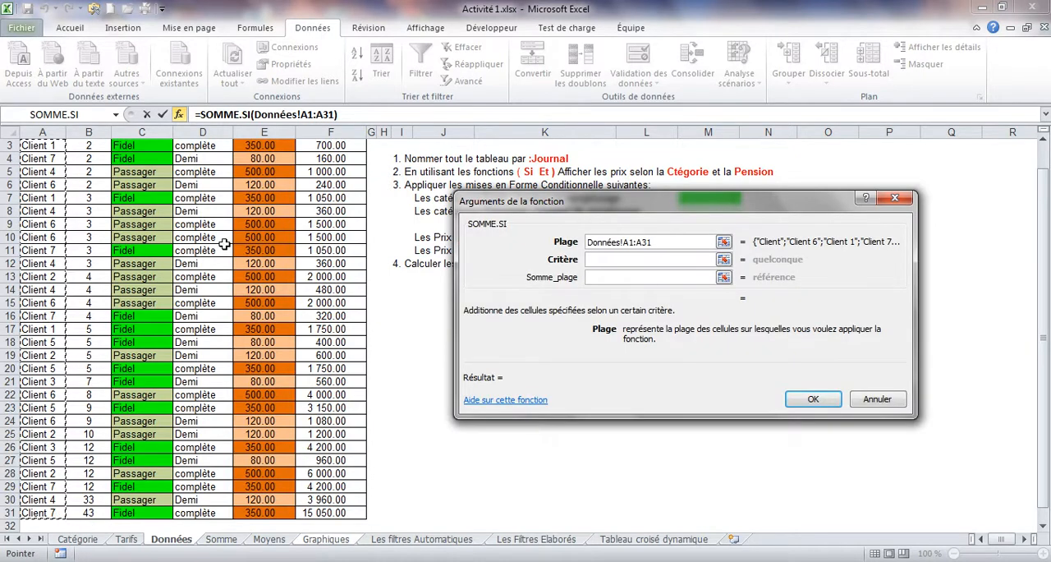
click(876, 399)
click(858, 399)
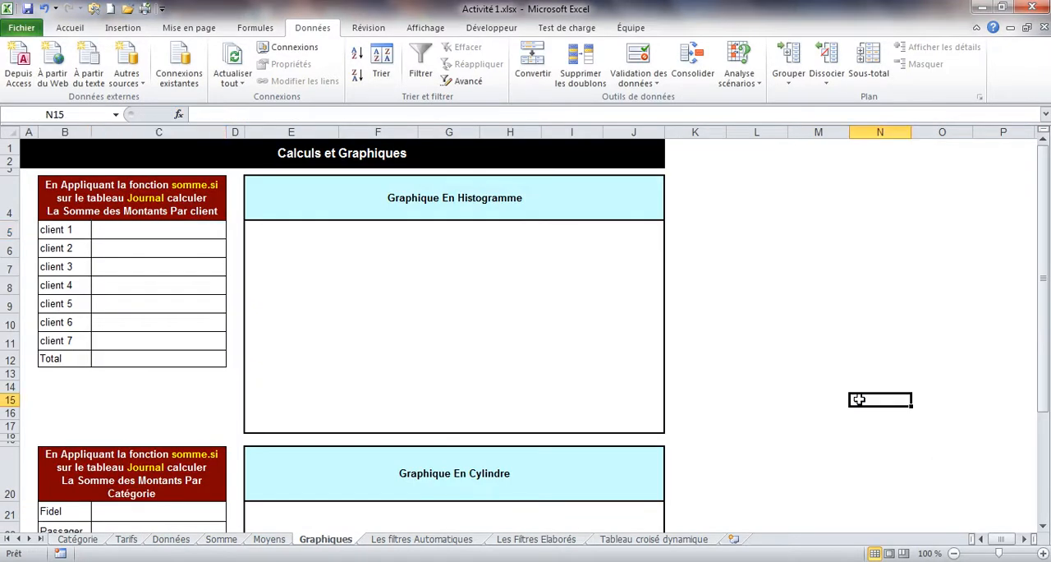
Step: Select cell C5 on Graphiques, and highlight the Client and Montant entries from row 3 to row 31 on the Données sheet
click(177, 231)
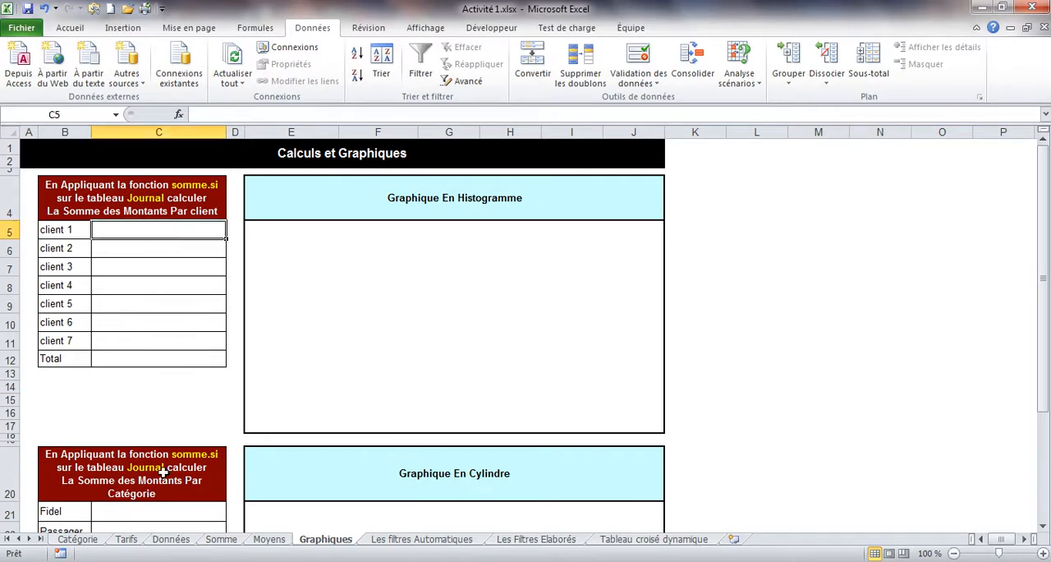
click(171, 539)
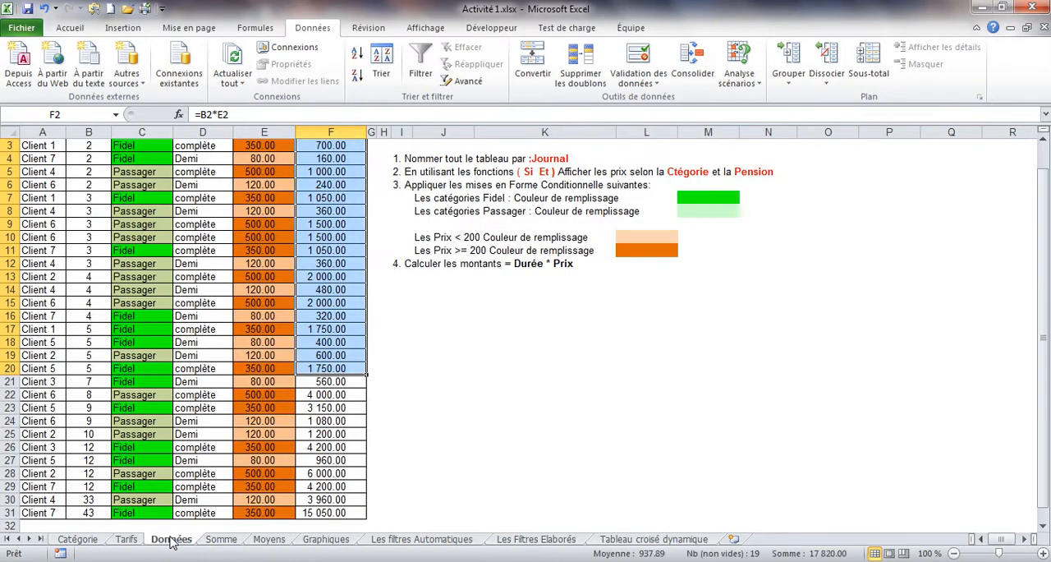
drag(43, 147, 33, 515)
click(307, 513)
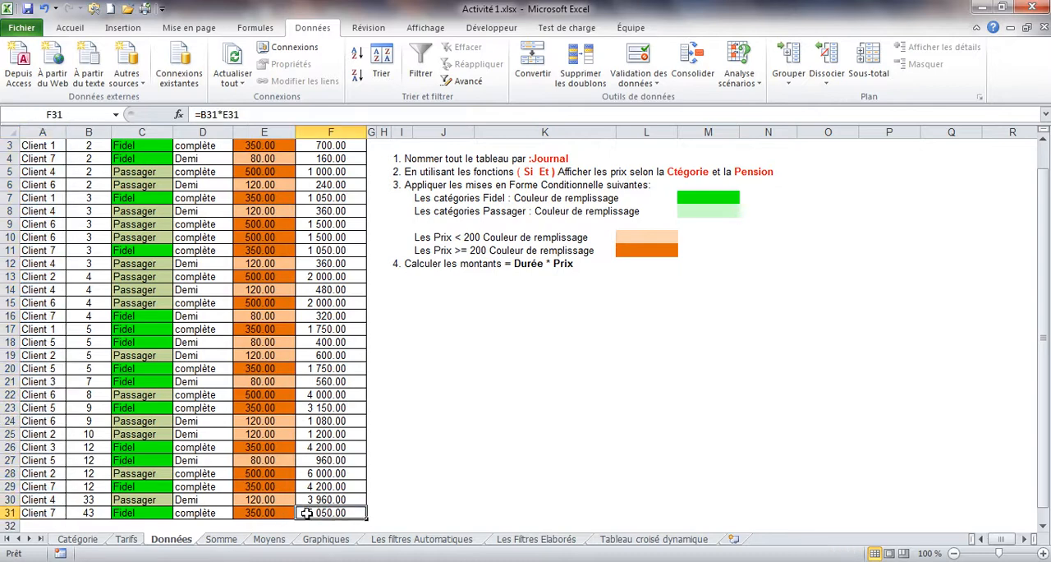
drag(306, 512, 337, 143)
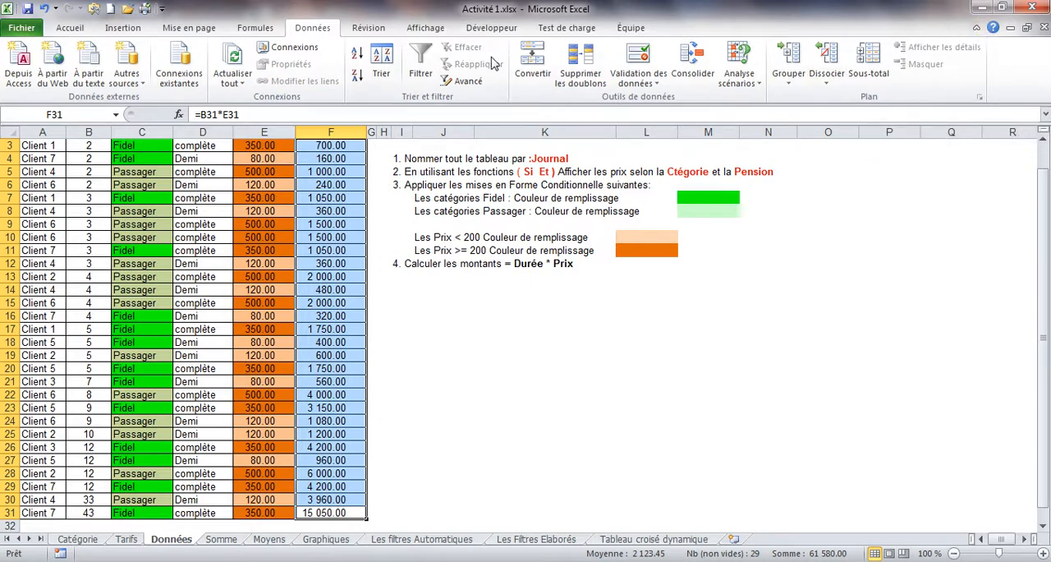
Step: Minimize the ribbon on the Données sheet and try showing its Accueil and Insertion commands temporarily
click(977, 30)
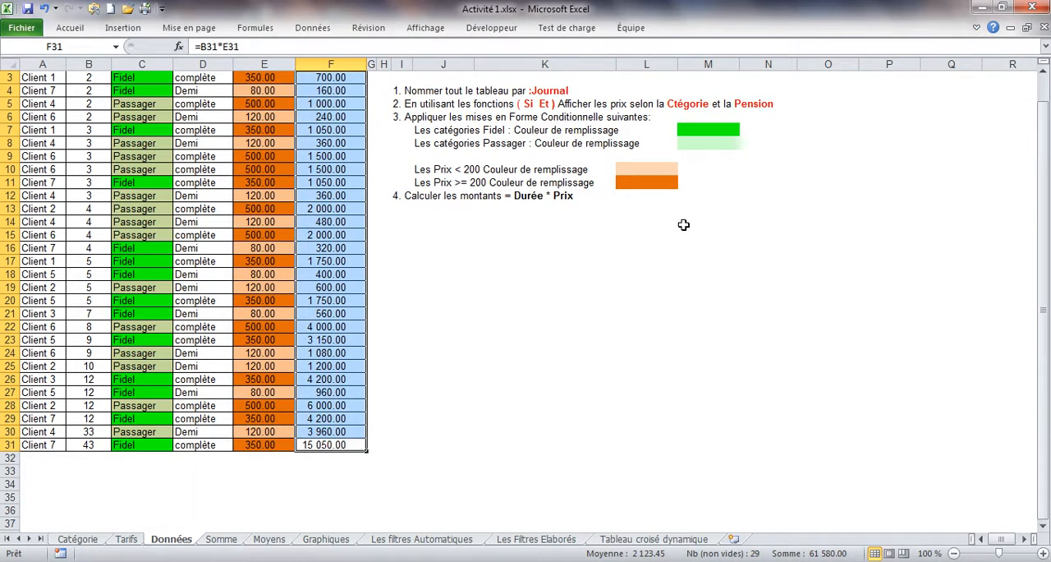
drag(1044, 206, 1045, 160)
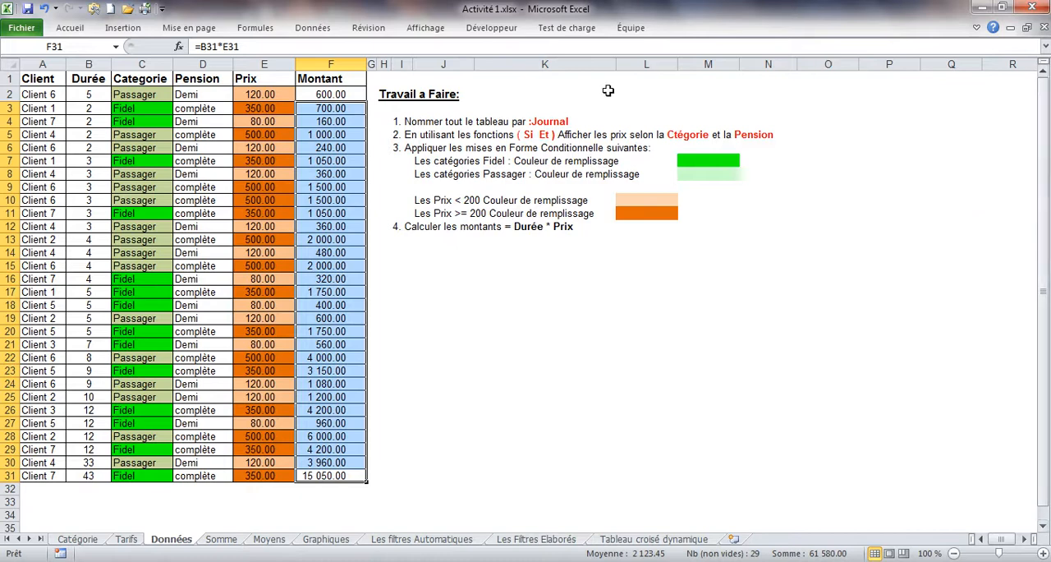
click(66, 28)
click(110, 29)
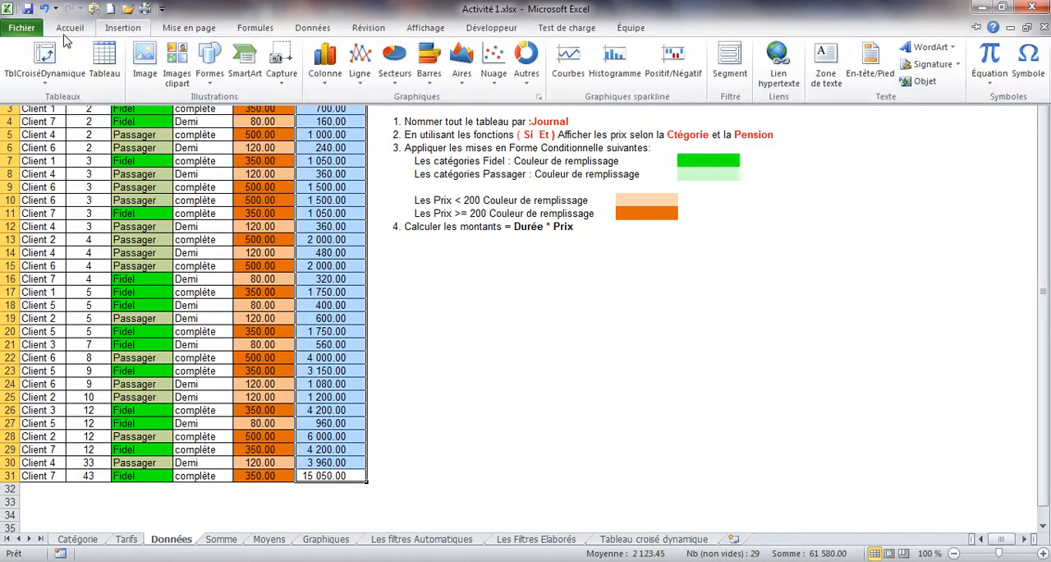
click(214, 179)
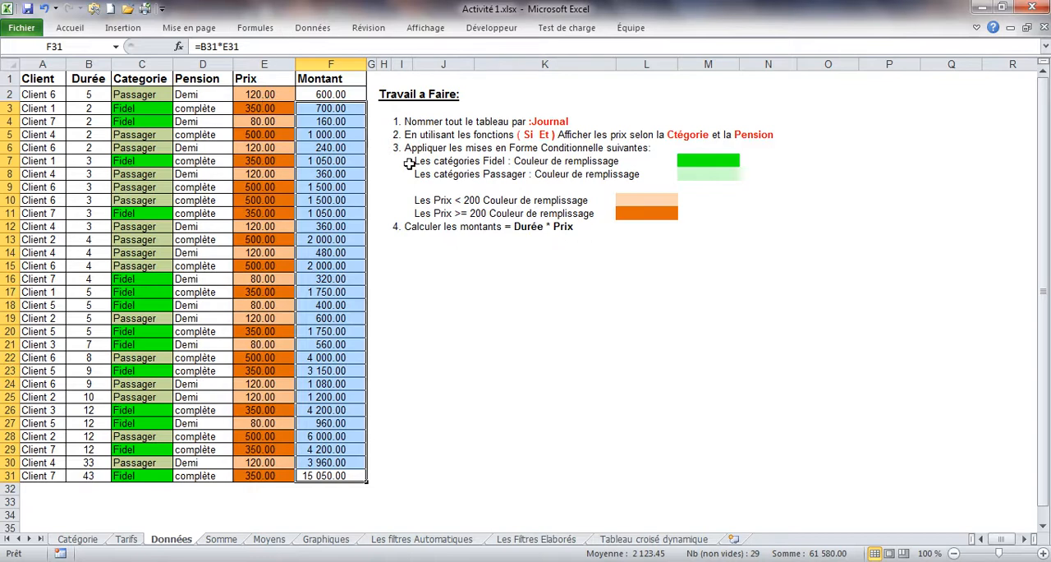
click(1042, 216)
click(202, 150)
Step: Highlight the client names in A2:A31 and the amounts in F2:F31 on Données, and return to the Graphiques sheet
drag(41, 94, 39, 475)
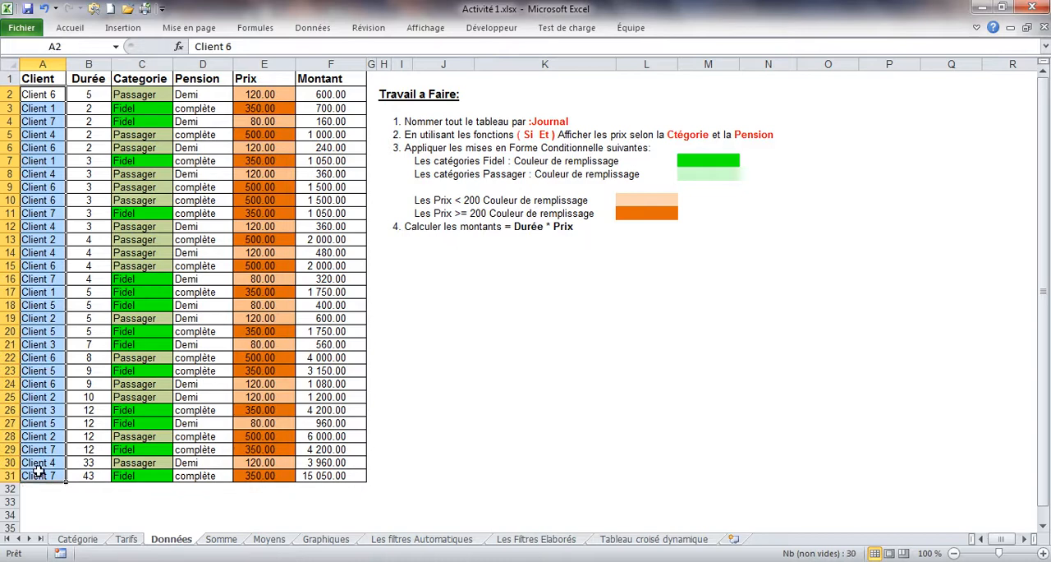
drag(327, 87, 341, 478)
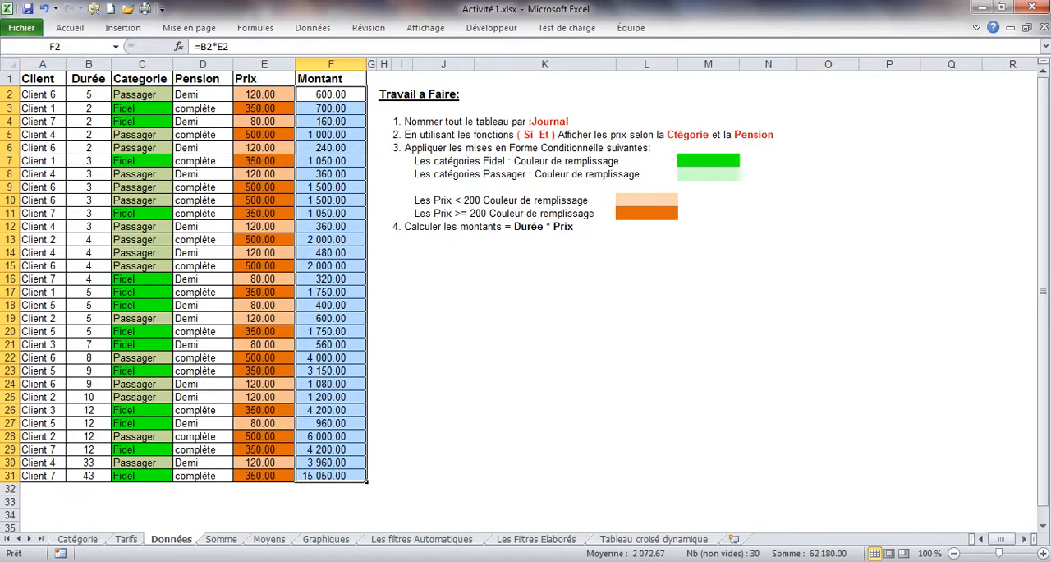
click(326, 540)
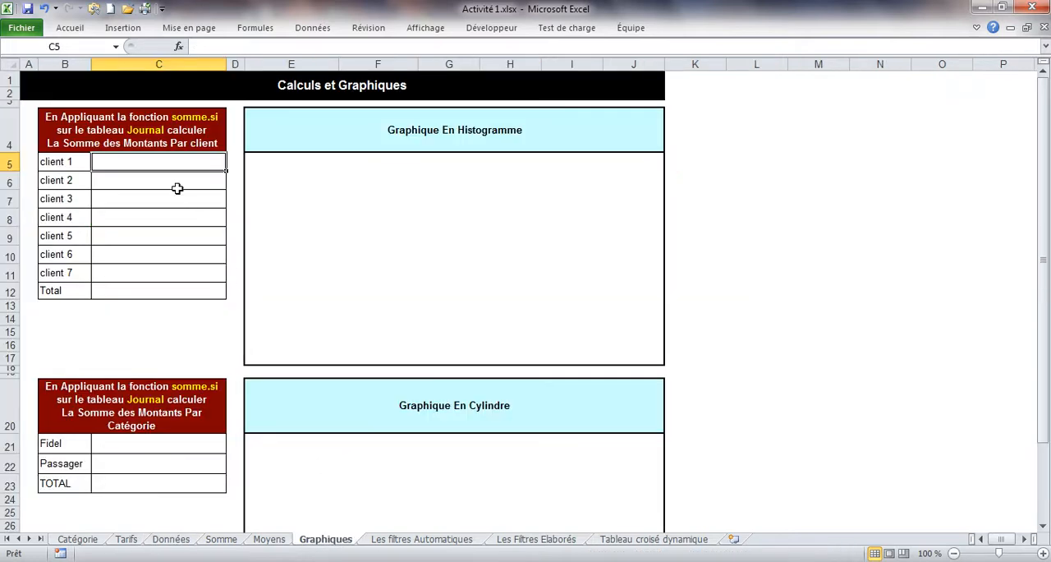
Step: Insert the recently used SOMME.SI function in C5, with the client names in Données!A2:A31 as its Plage
click(179, 47)
click(572, 316)
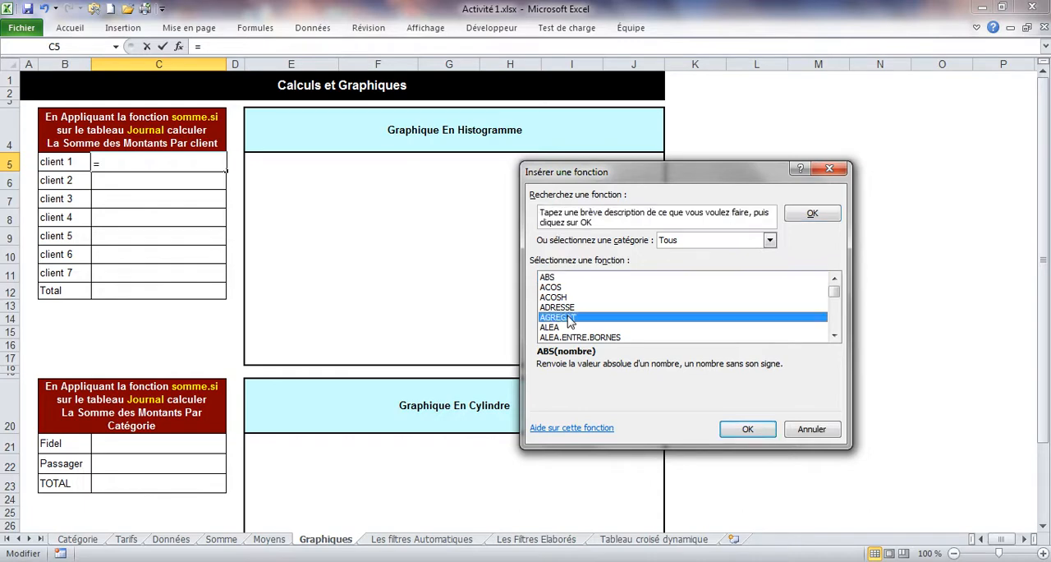
click(680, 242)
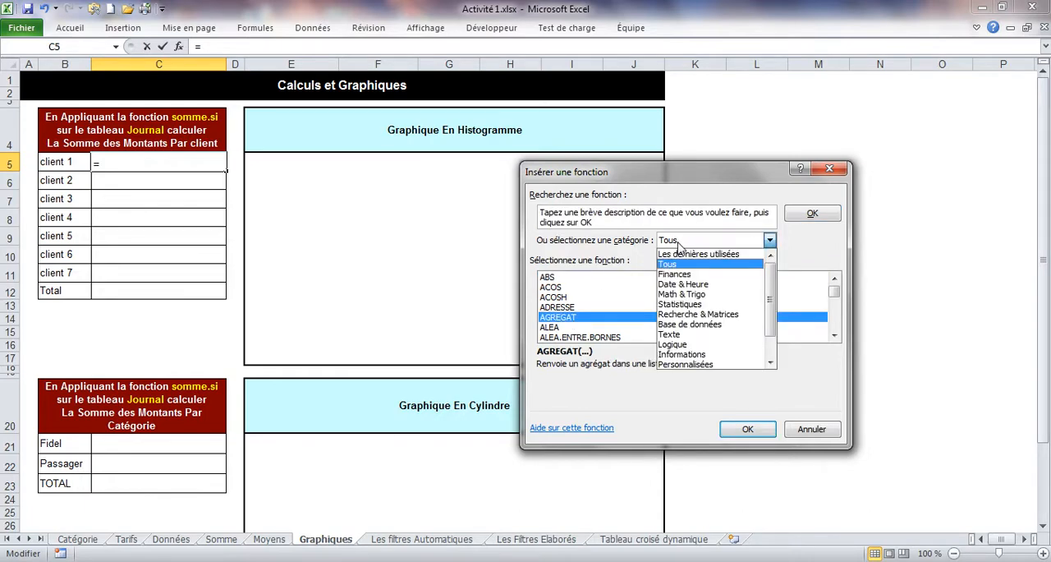
click(681, 254)
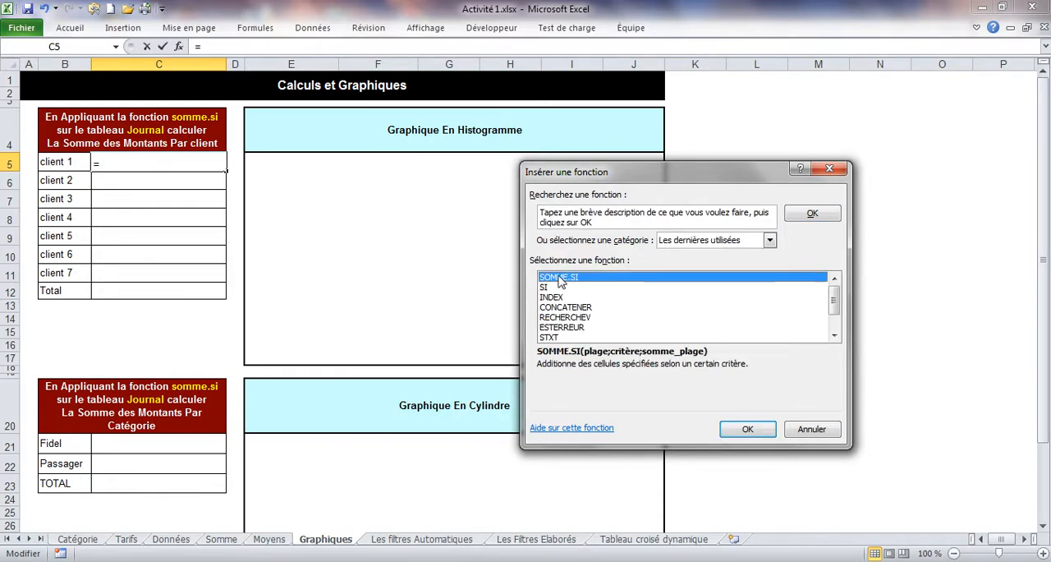
double_click(560, 281)
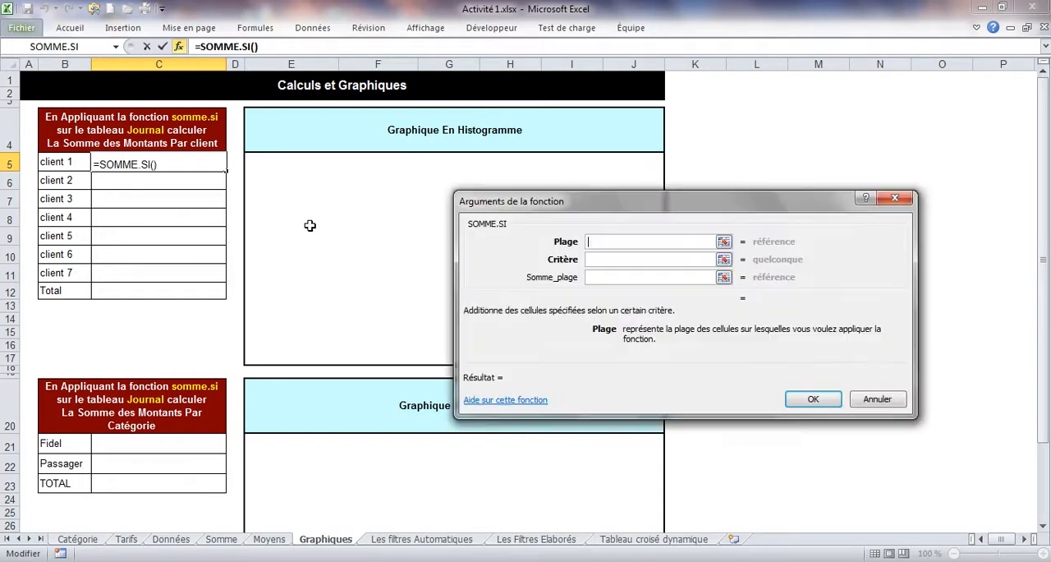
click(170, 540)
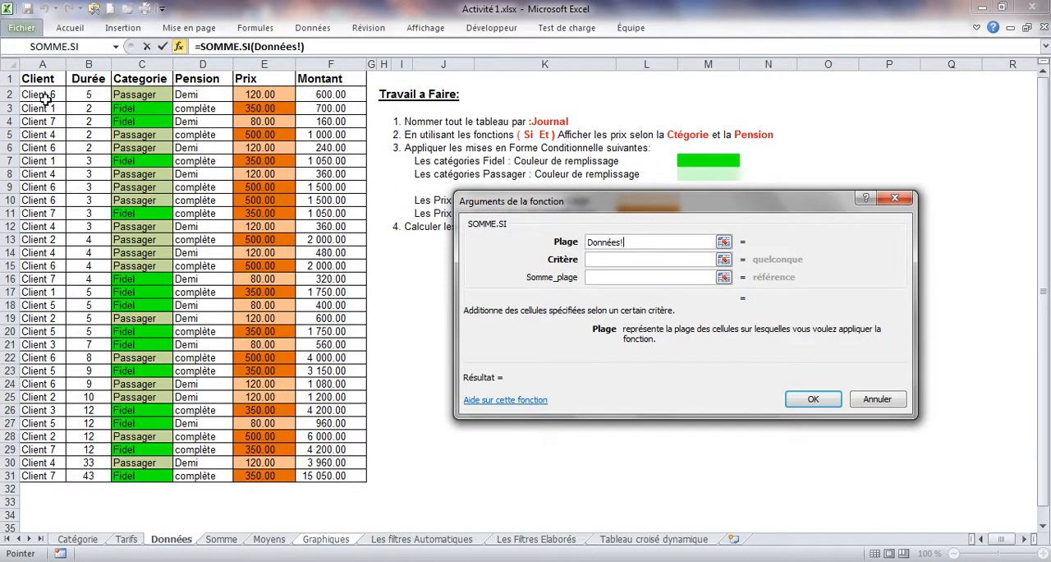
drag(43, 94, 35, 472)
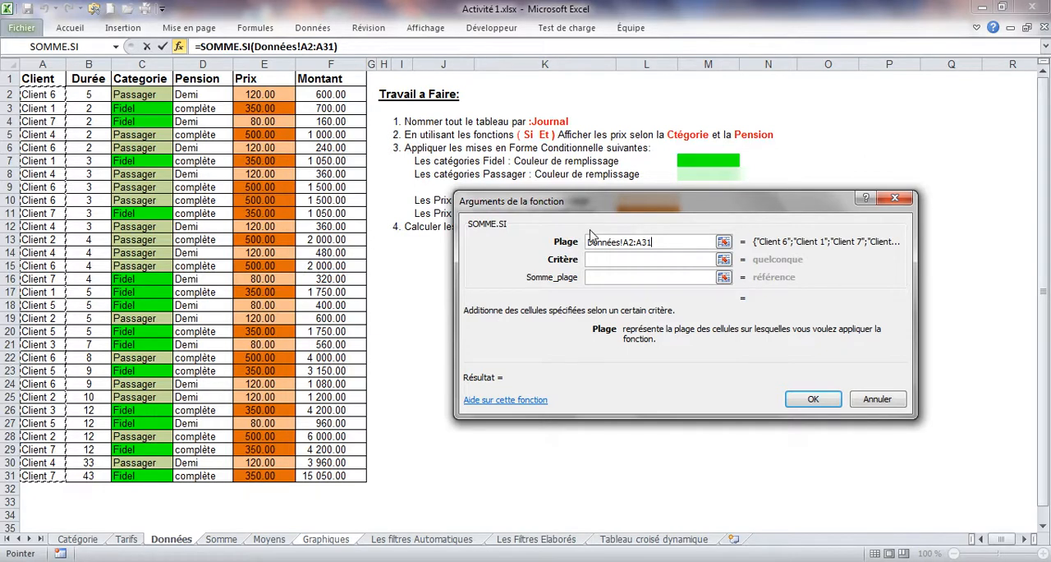
Step: Set the SOMME.SI Critère to cell B5, the client 1 label on Graphiques
click(597, 259)
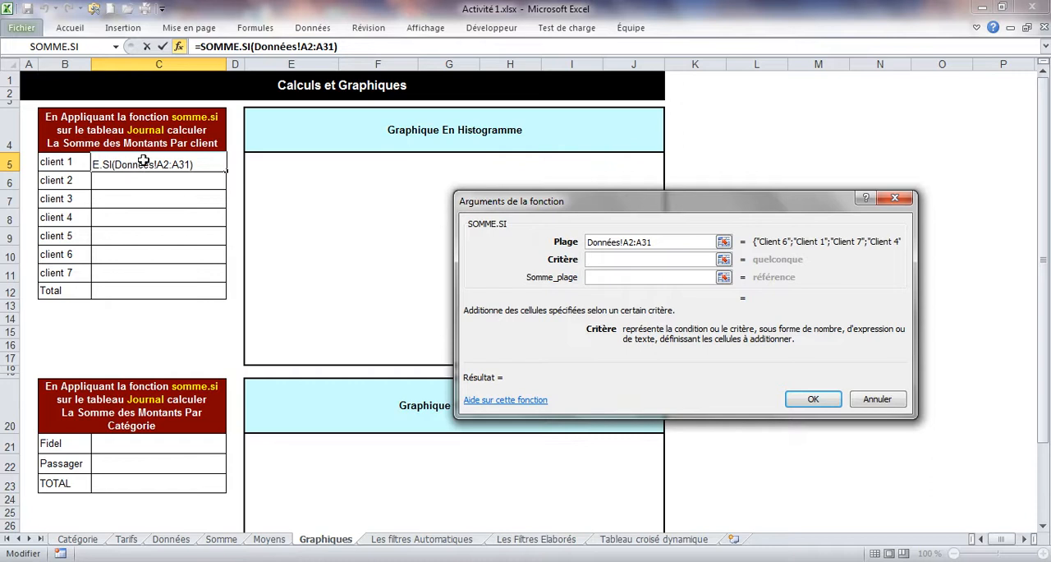
click(52, 164)
click(615, 246)
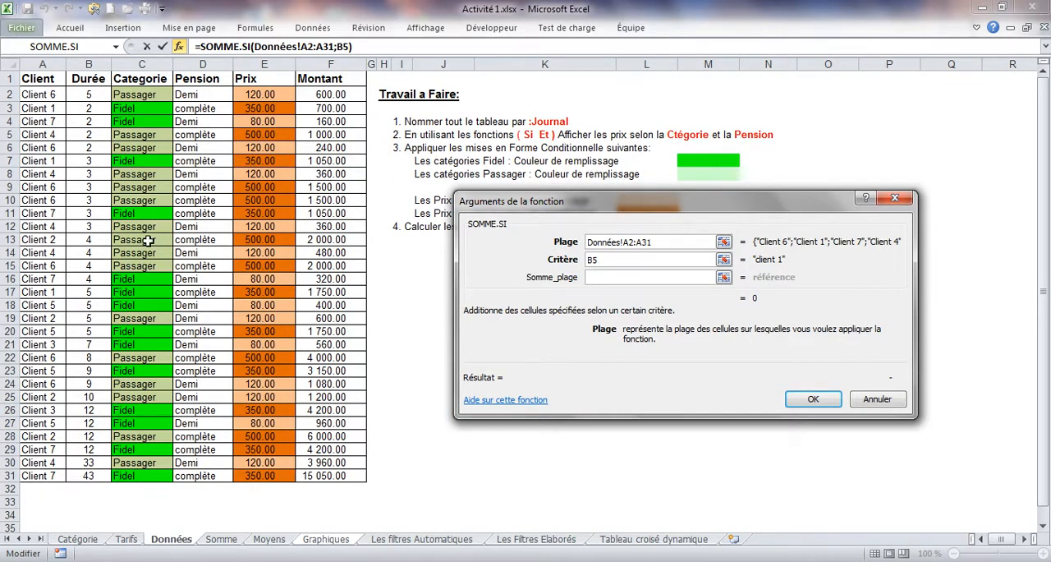
click(606, 259)
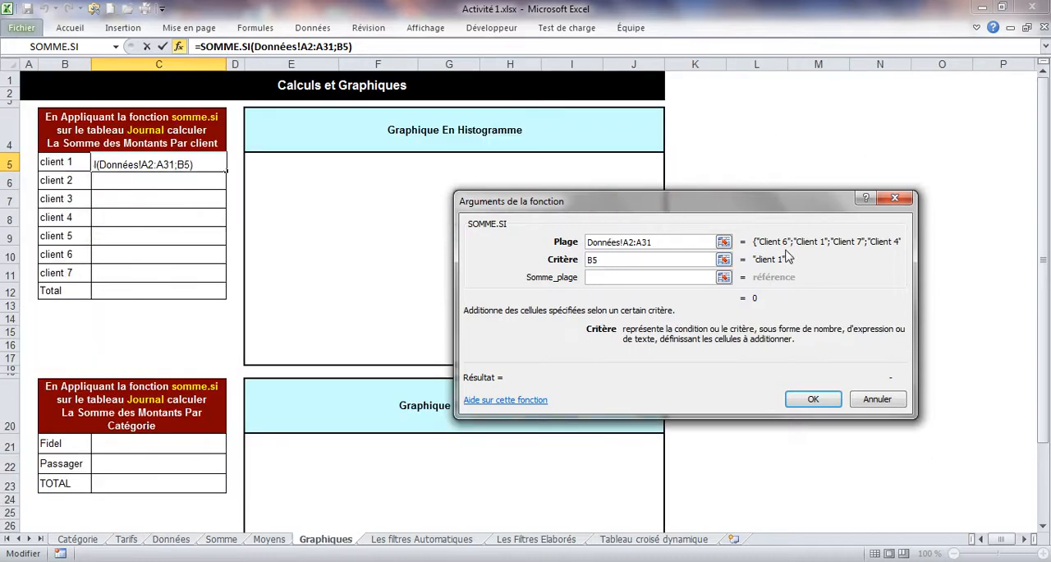
Step: Set Somme_plage to the amounts in Données!F2:F31, review the three arguments, and validate the function
click(651, 277)
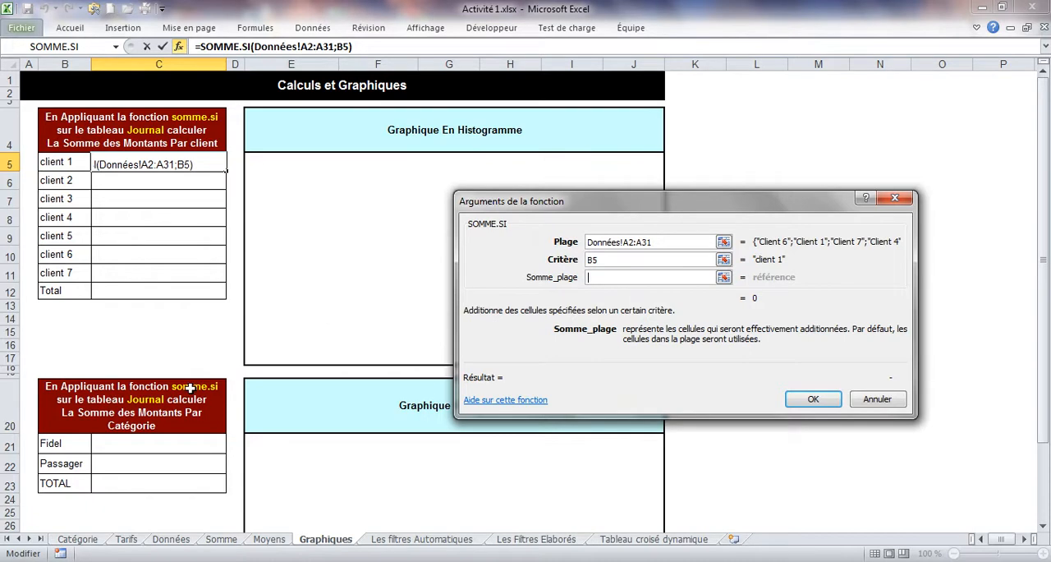
click(166, 539)
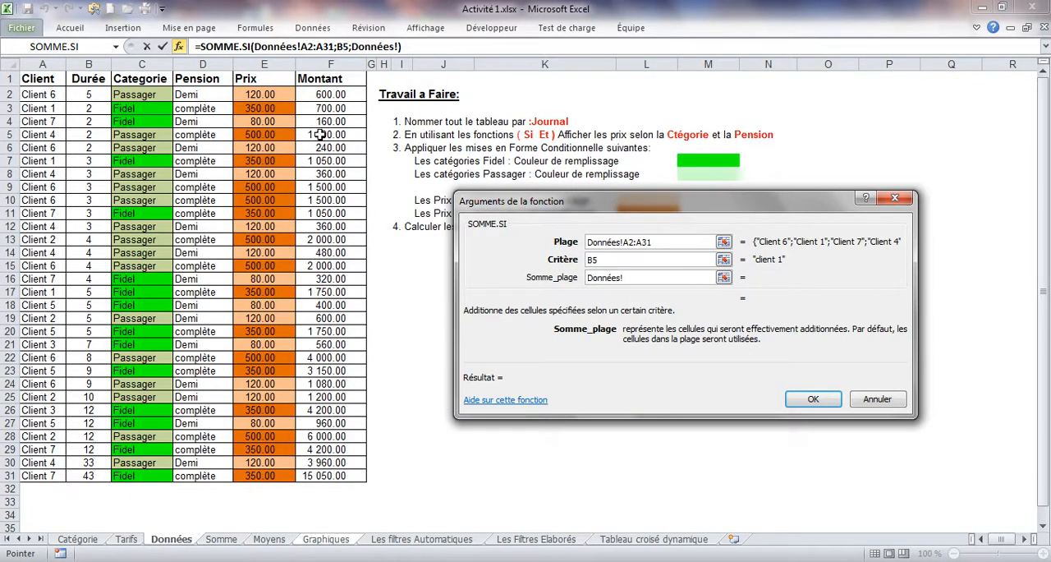
drag(325, 95, 321, 475)
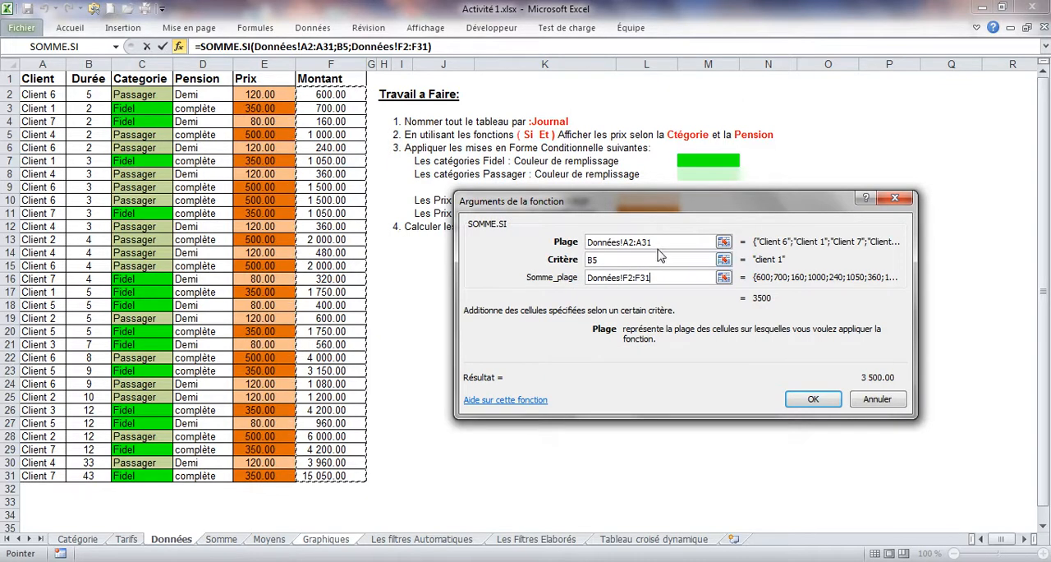
click(670, 239)
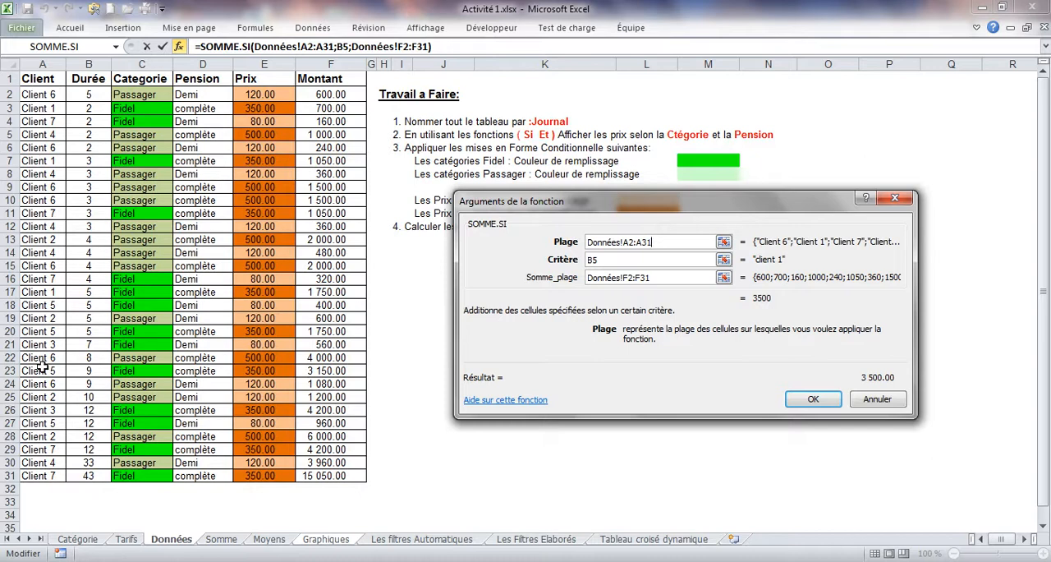
click(609, 261)
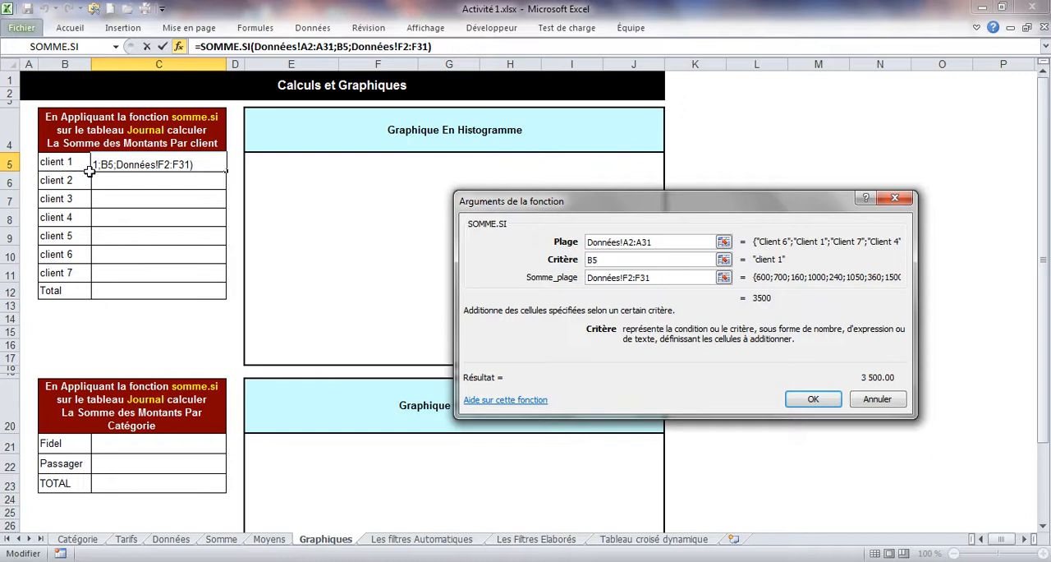
click(659, 280)
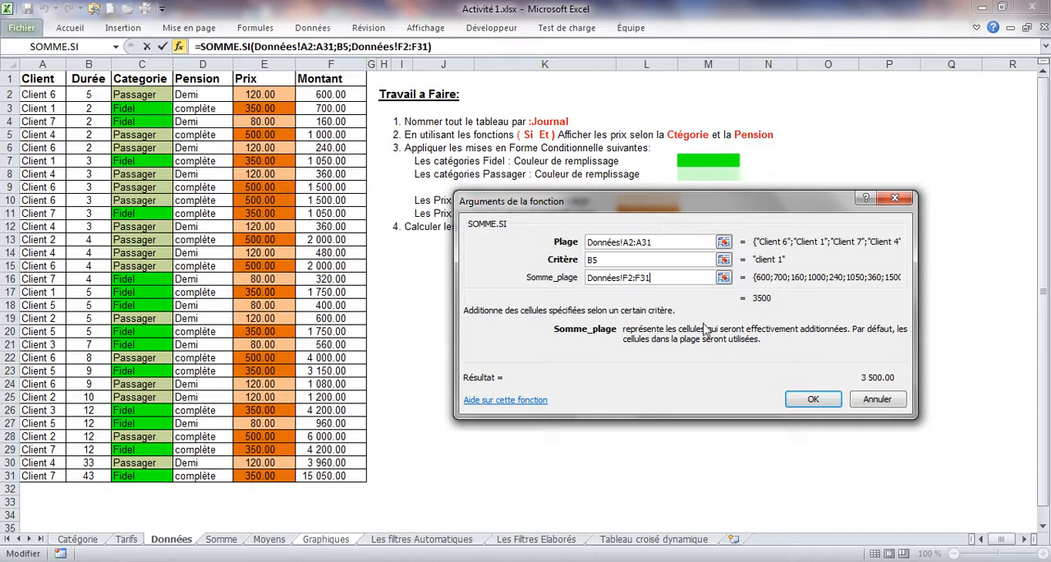
click(809, 400)
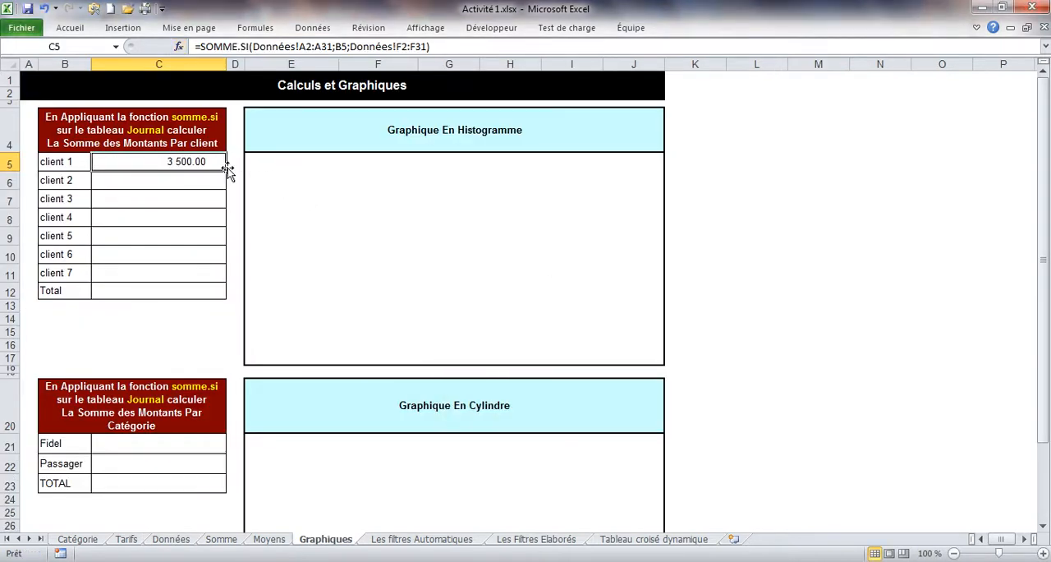
Step: Try filling the C5 formula down through the Total row C12 twice, undoing the fill each time
drag(226, 170, 225, 301)
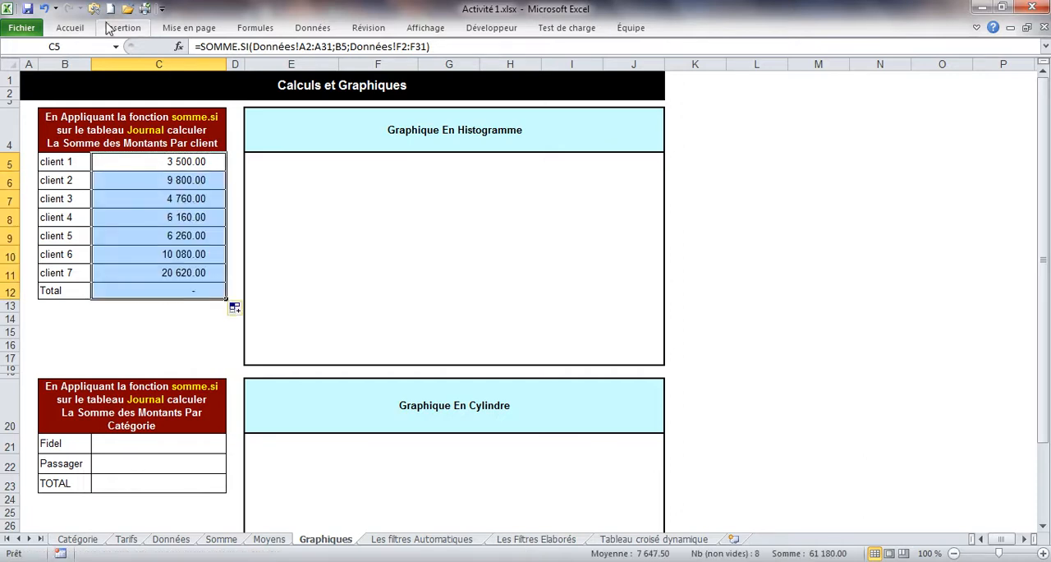
click(45, 10)
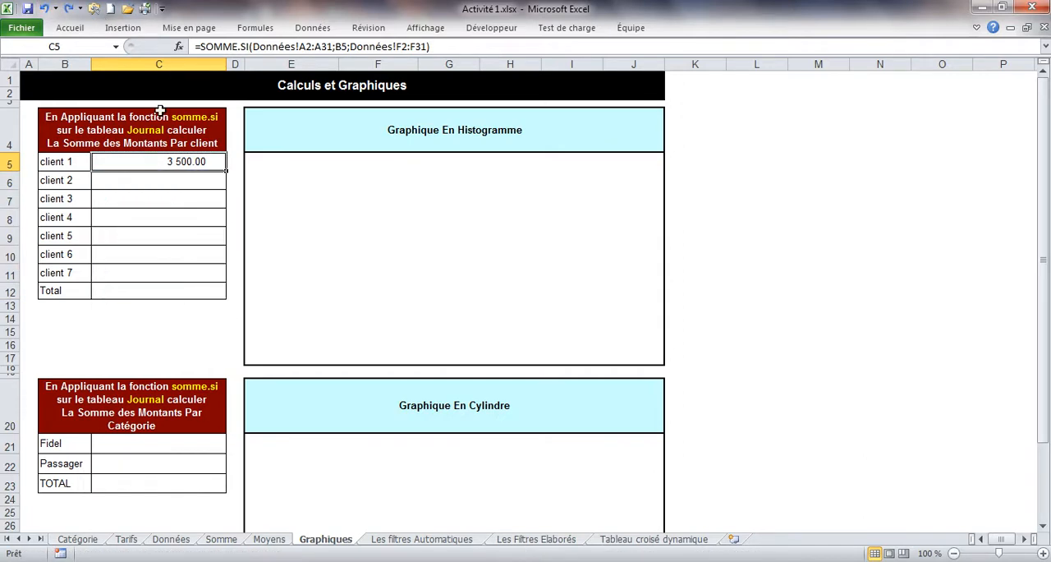
double_click(227, 172)
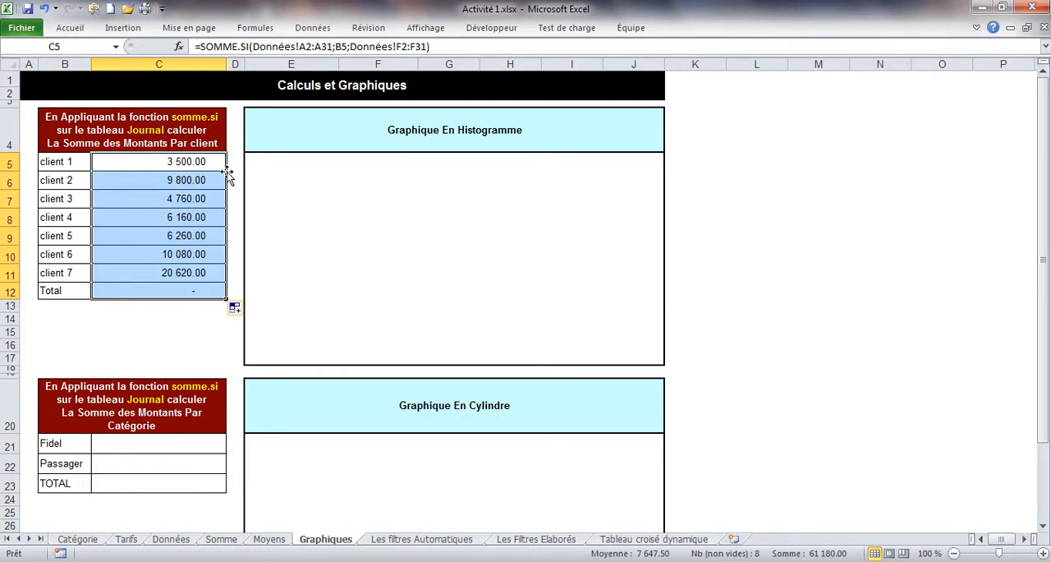
click(166, 289)
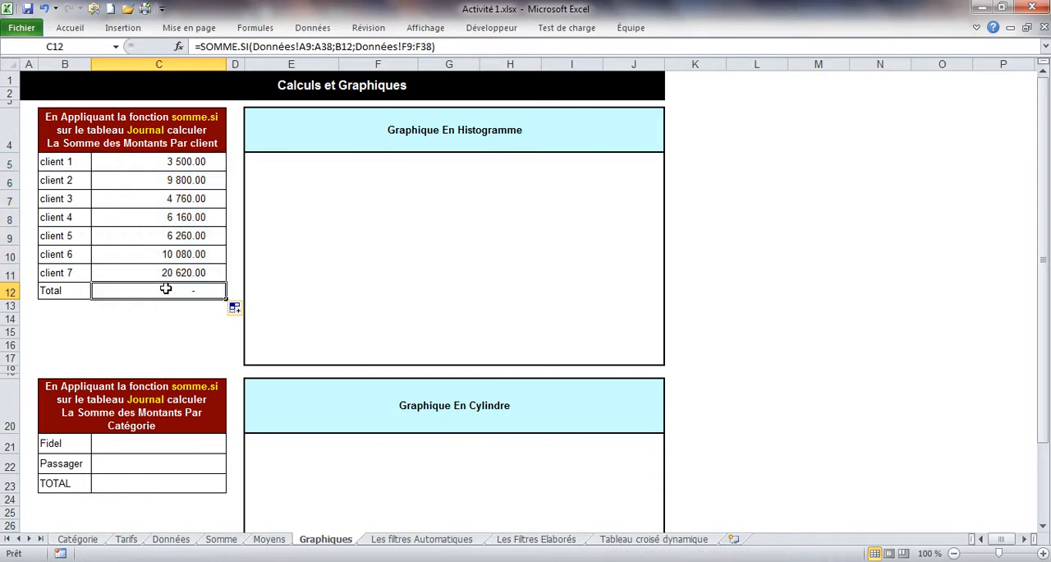
click(69, 30)
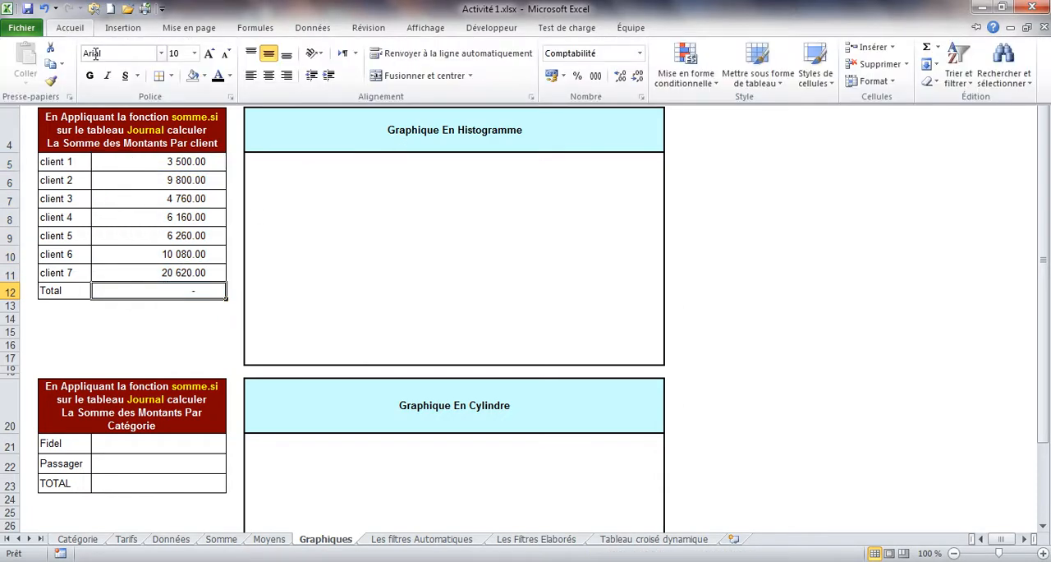
click(45, 8)
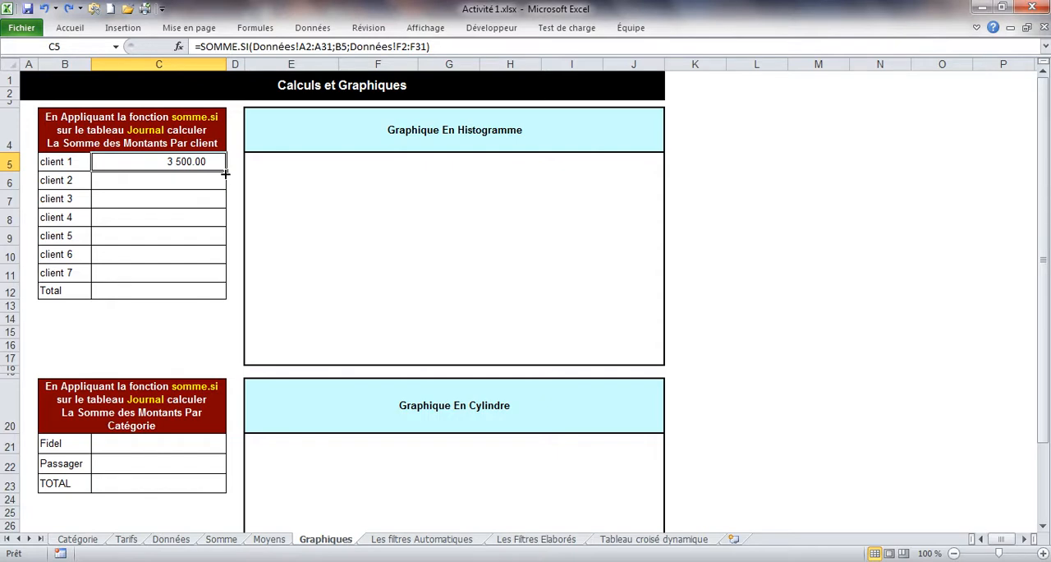
Step: Fill the SOMME.SI formula from C5 down to the client 7 row only, and select the Total cell C12
drag(226, 174, 217, 276)
click(202, 294)
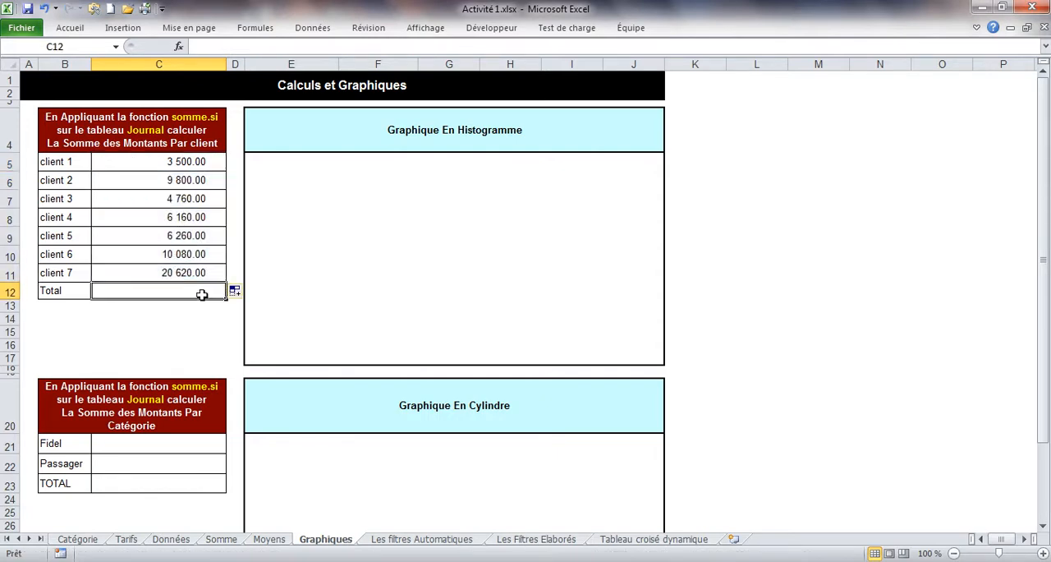
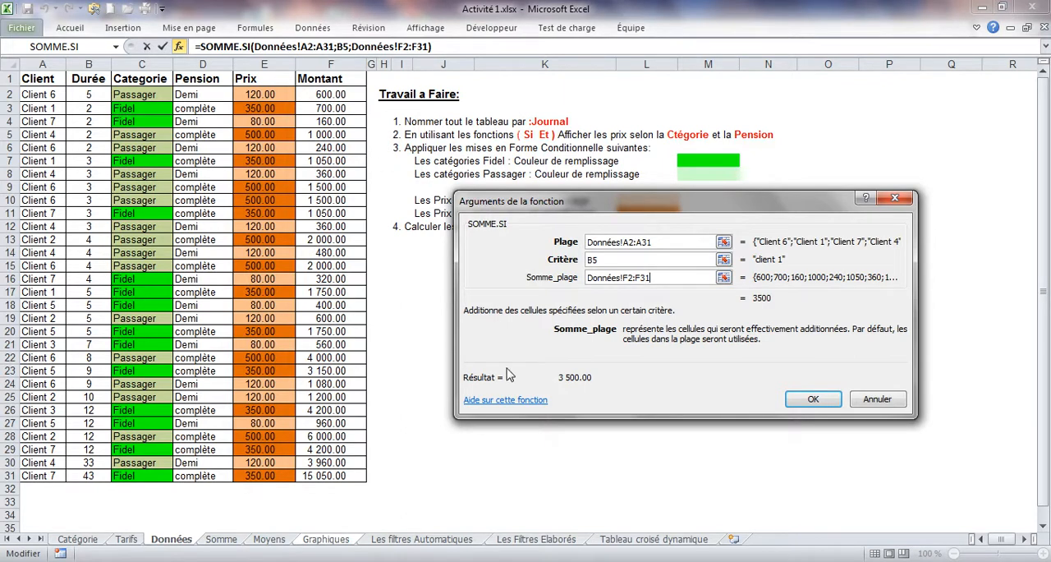
Step: Close the arguments of C5, and review the Plage, Critère and Somme_plage of the client 2 formula in C6
click(812, 398)
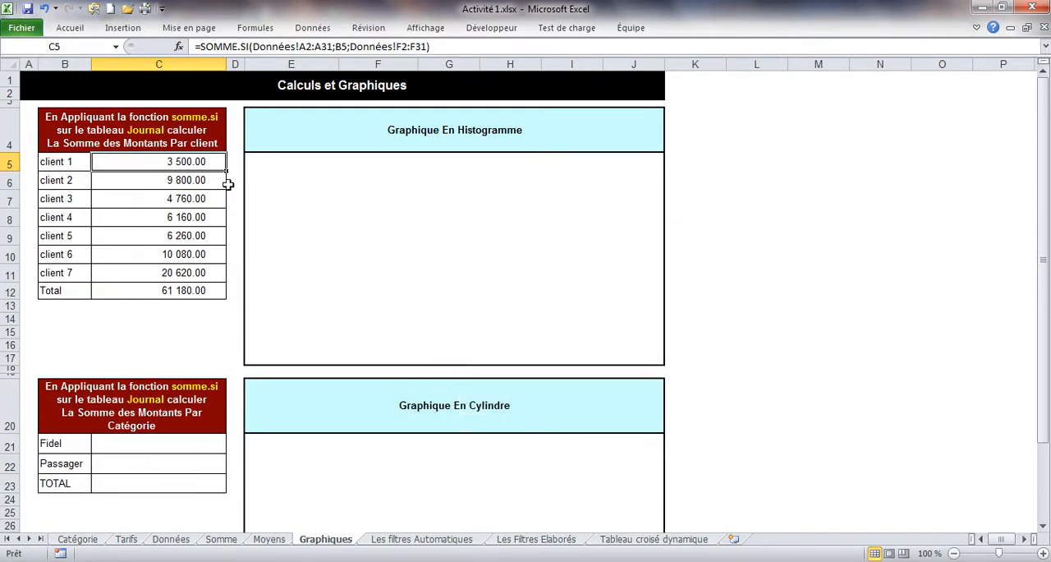
click(138, 175)
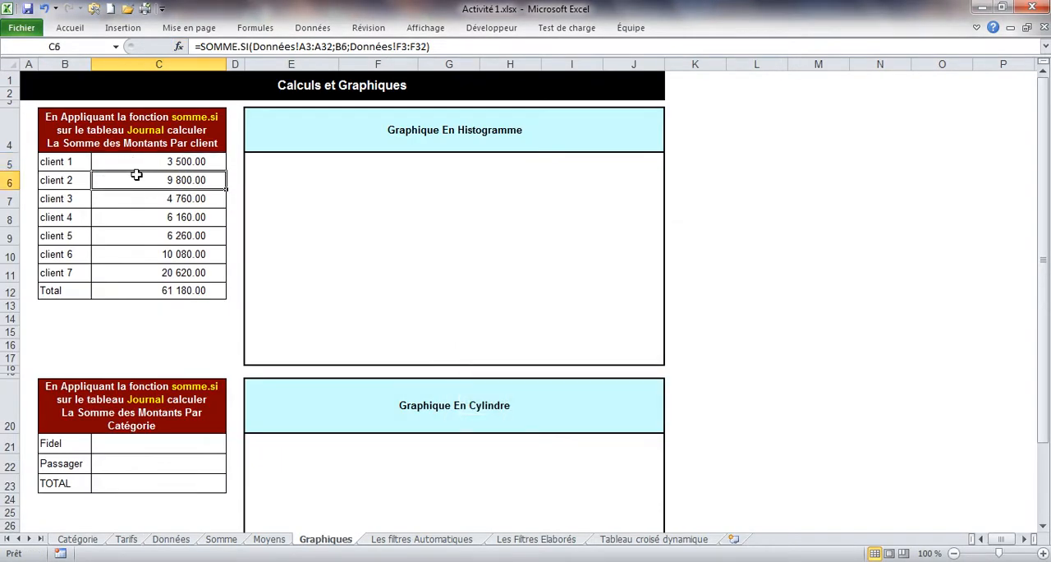
click(178, 46)
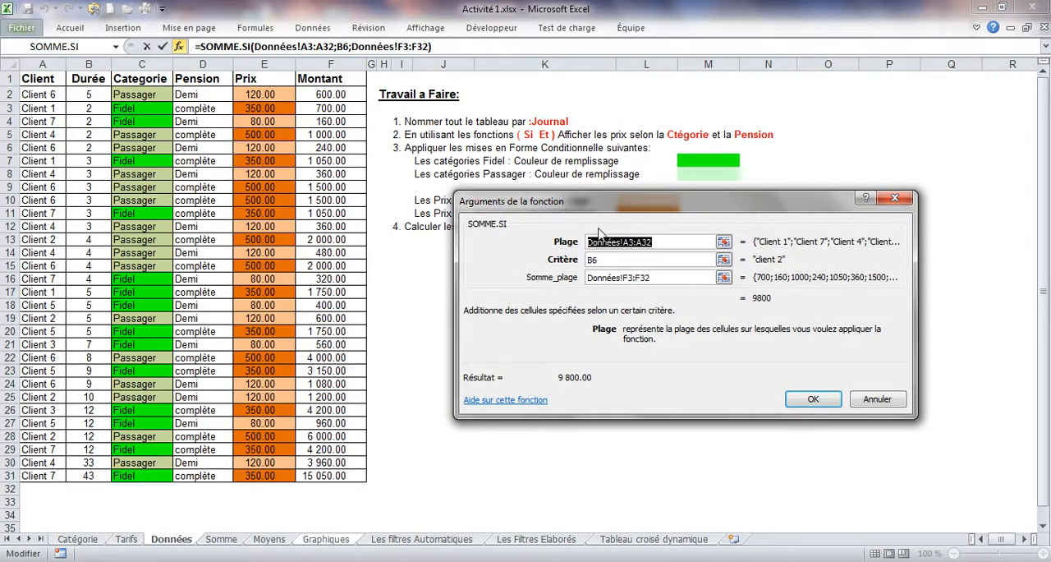
click(670, 245)
click(633, 280)
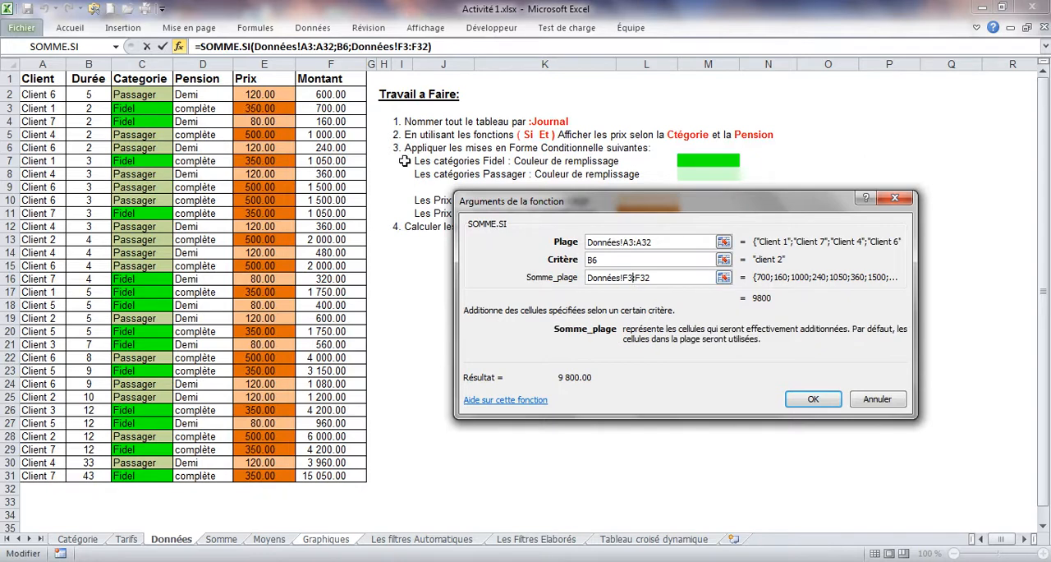
click(809, 399)
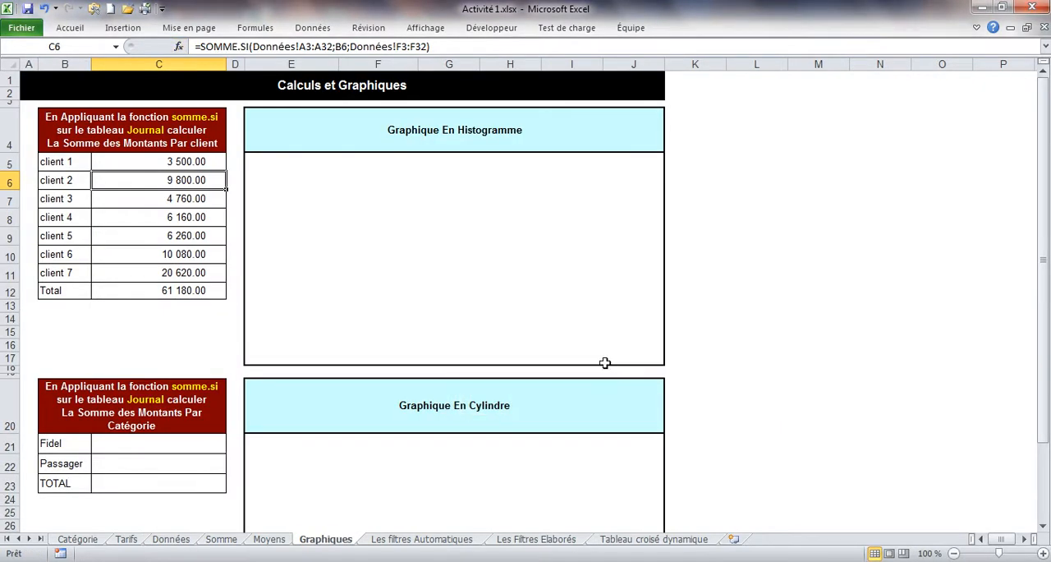
Step: Review the SOMME.SI arguments of the client 6 formula in C10, checking its Plage against the Données rows
click(164, 256)
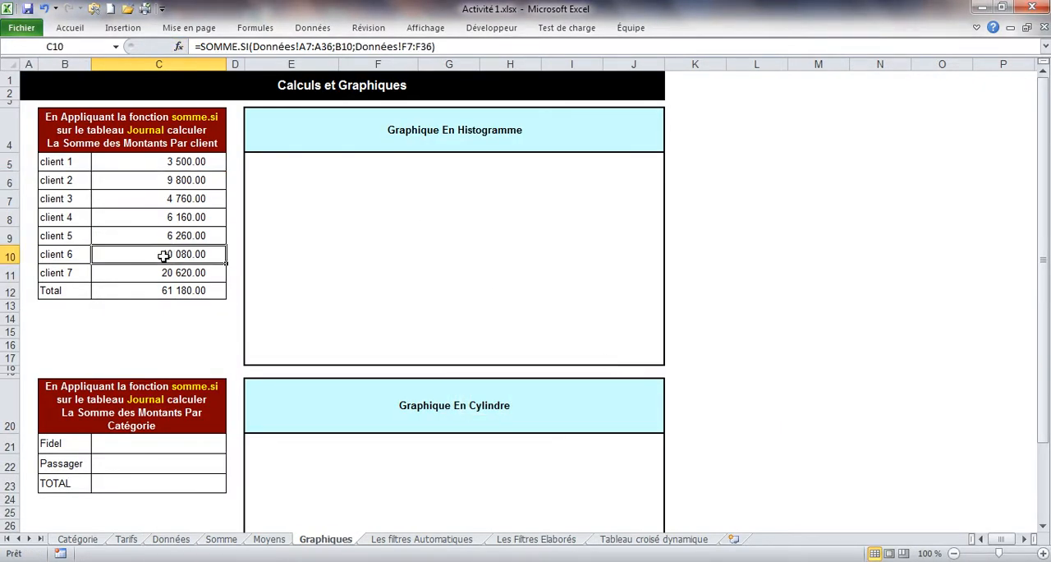
click(178, 47)
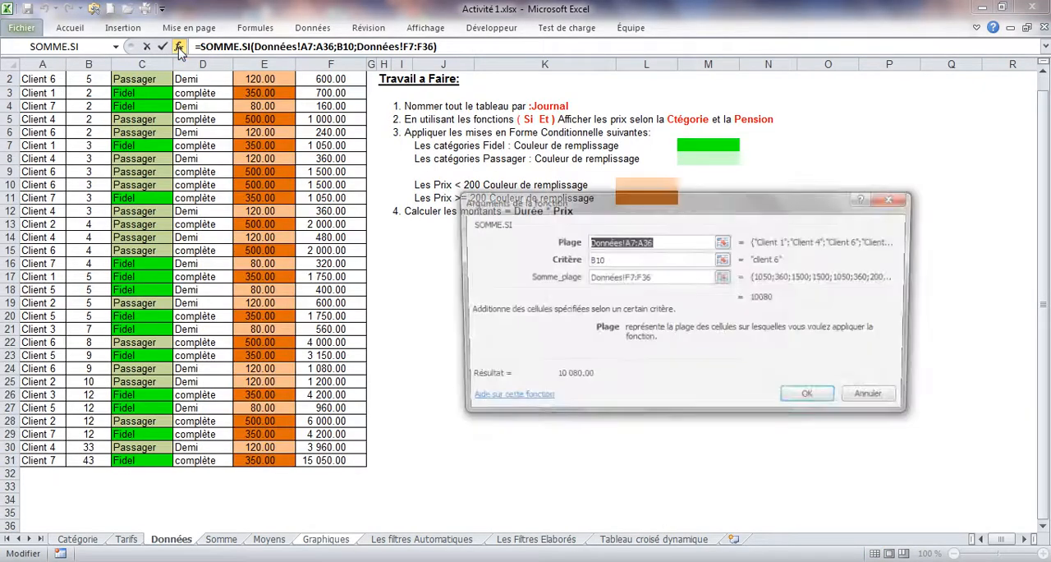
click(648, 242)
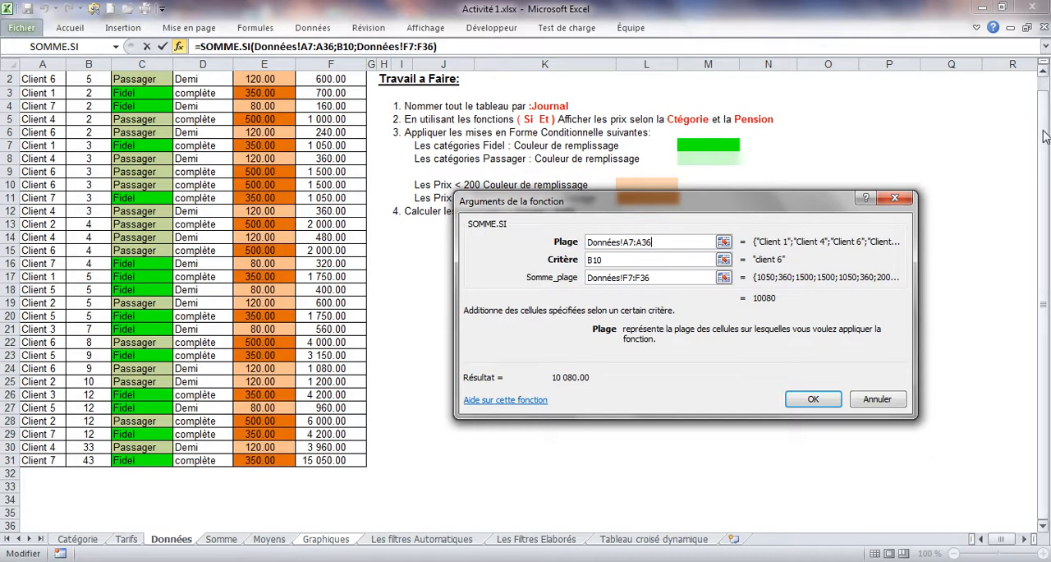
scroll(1046, 136, up, 1)
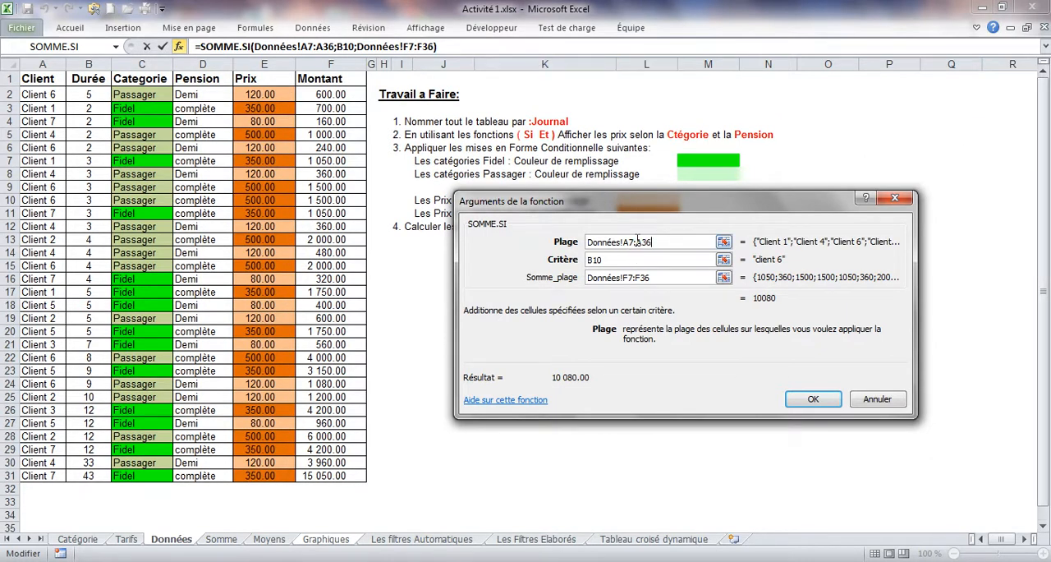
drag(652, 241, 622, 241)
click(668, 241)
click(812, 400)
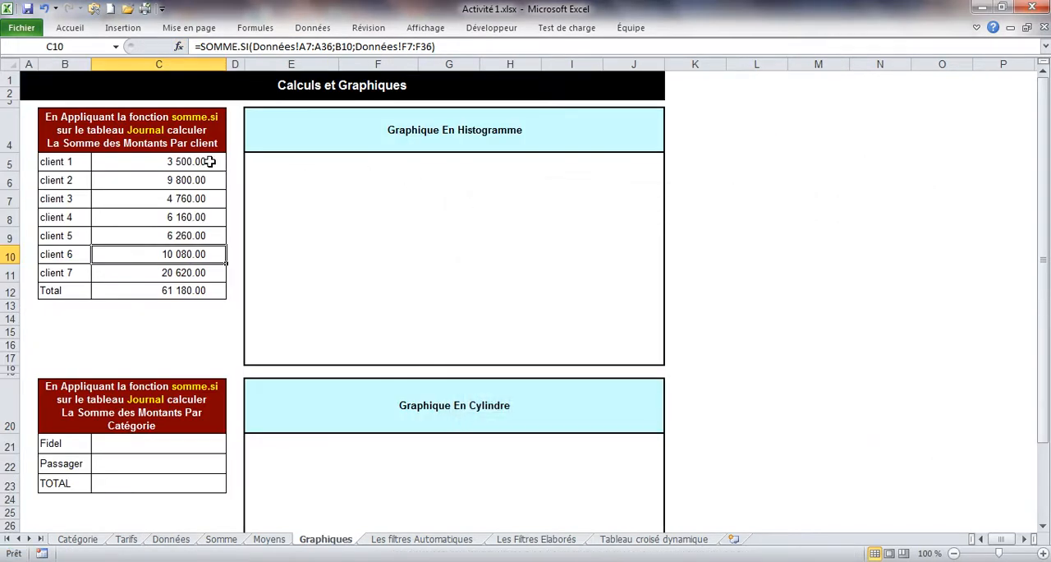
Step: Enlarge the formula bar and highlight the row number of the A2 reference in the client 1 formula in C5
click(202, 161)
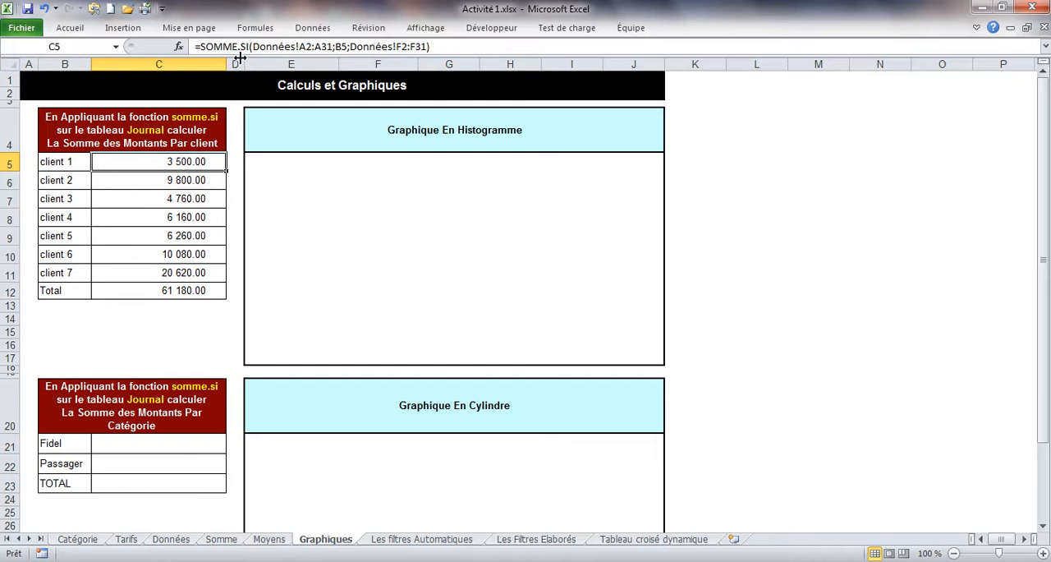
drag(240, 57, 233, 100)
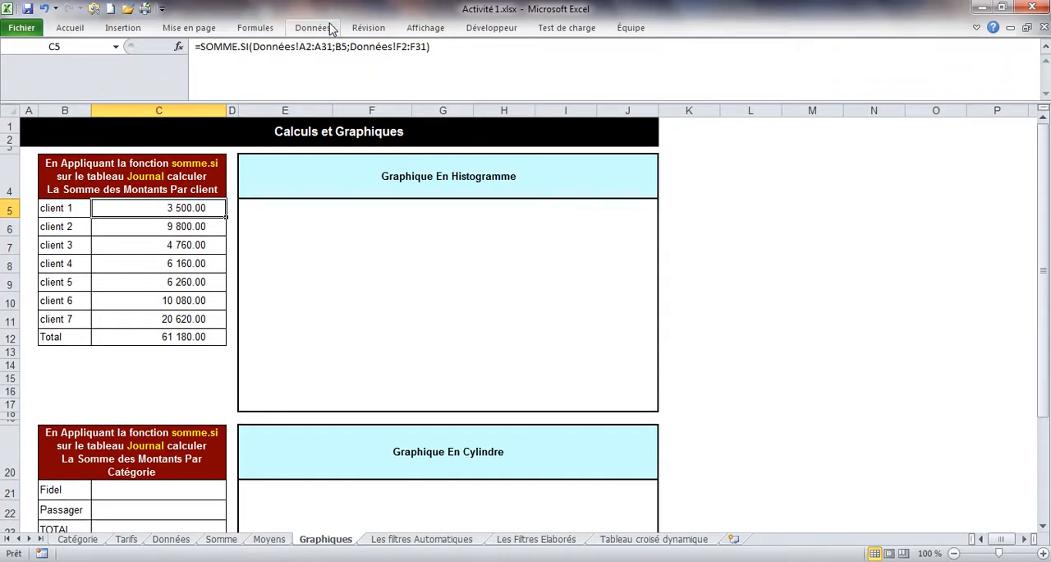
click(308, 46)
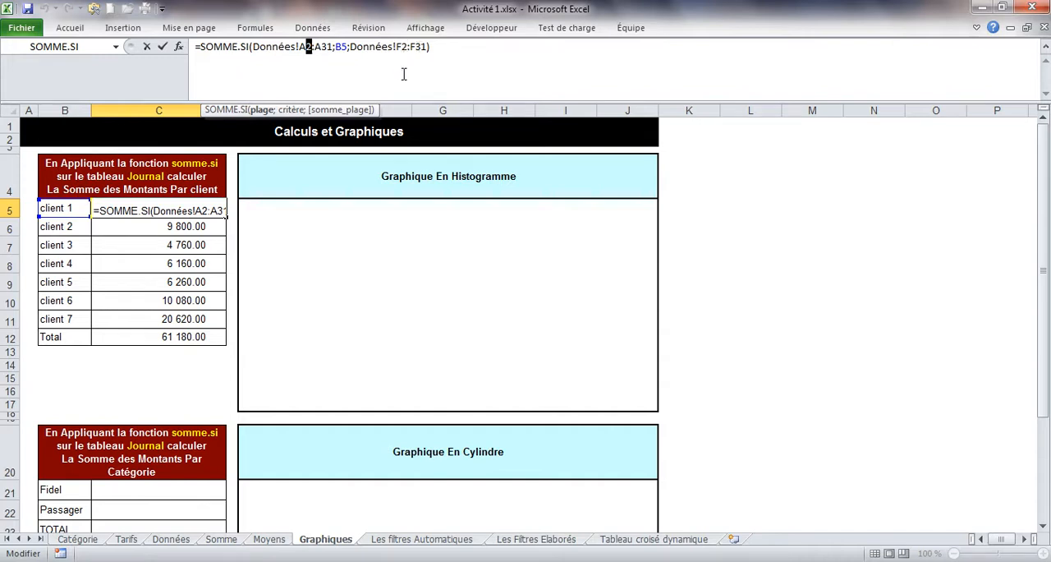
Step: Inspect the Prix formula in E2 and the Montant formula in F2 on the Données sheet
click(166, 540)
click(281, 138)
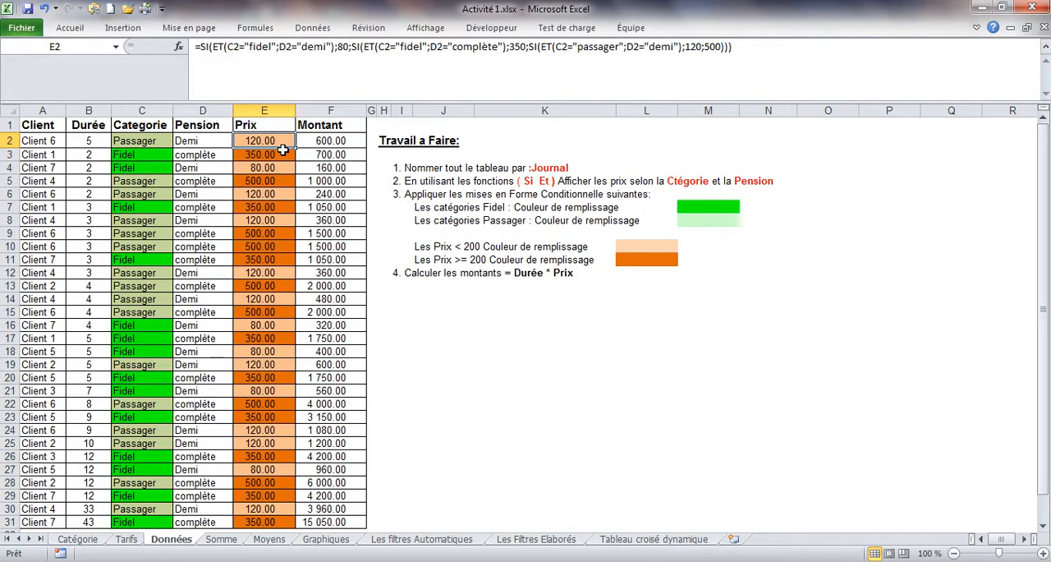
click(323, 140)
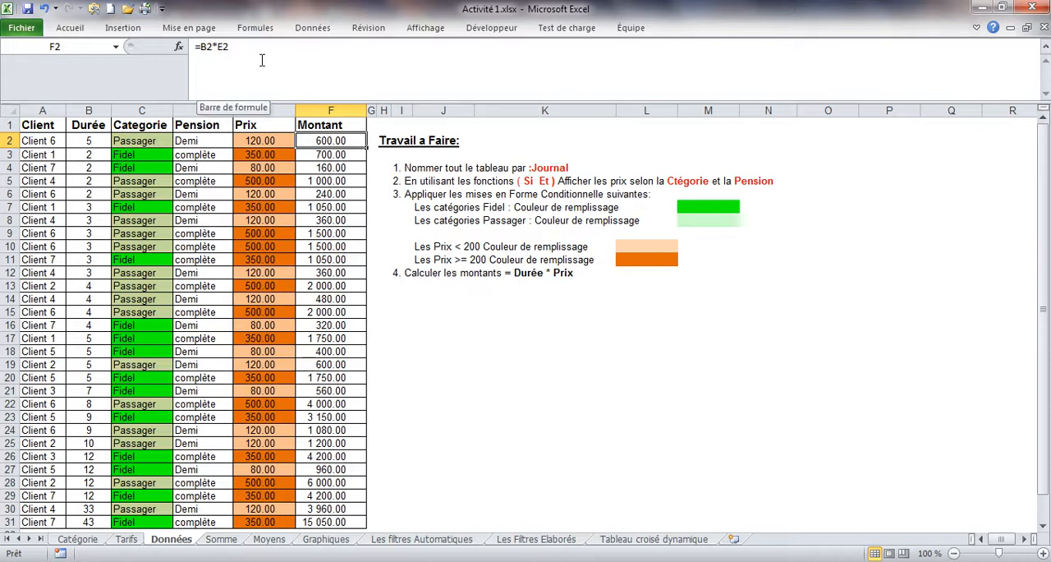
double_click(316, 141)
key(Escape)
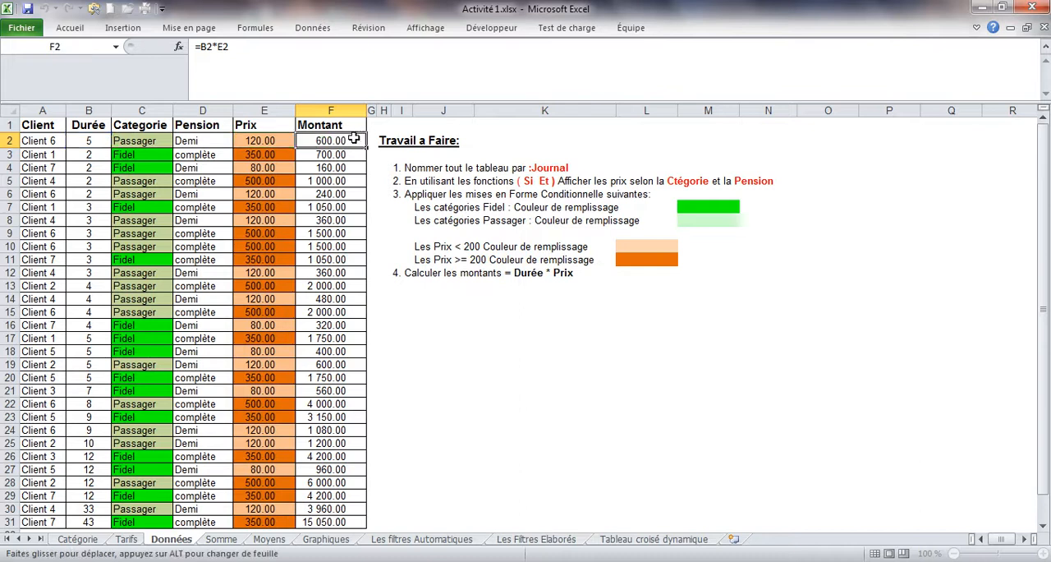
Step: Re-enter the formula =B2*E2 in Montant cell F2 and fill it down to F31
text(=)
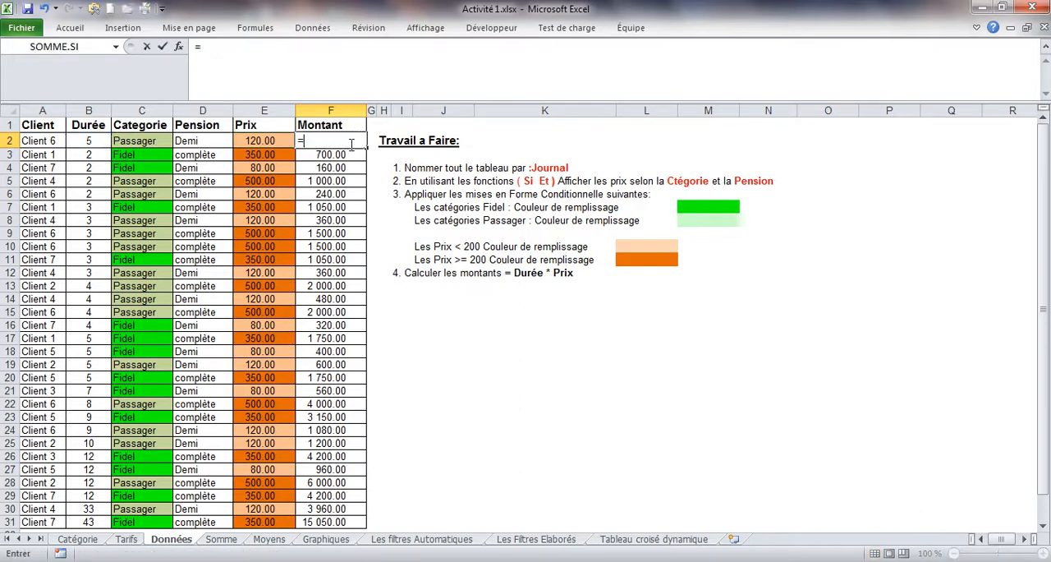
click(94, 141)
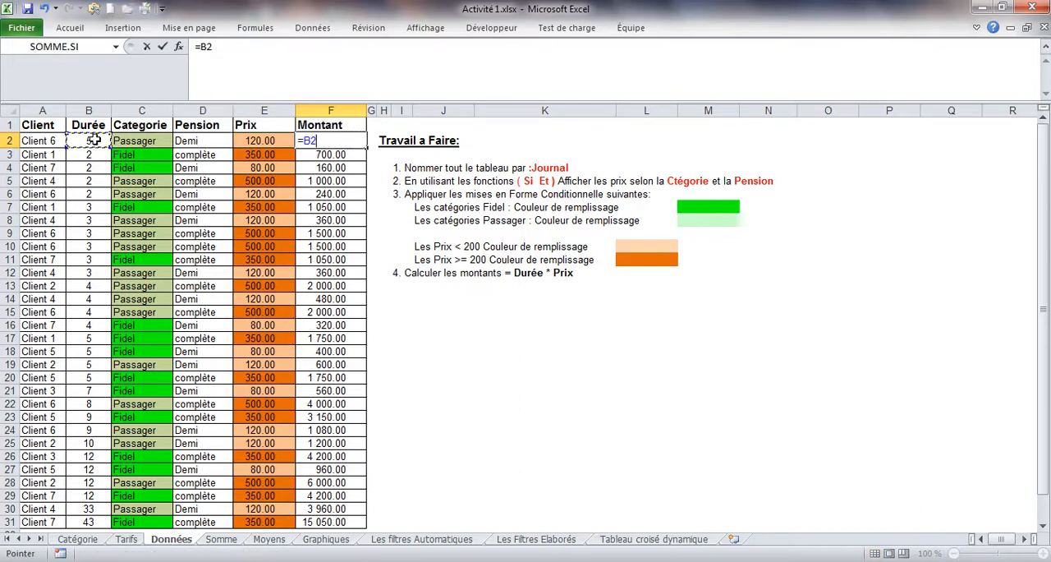
text(*)
click(247, 141)
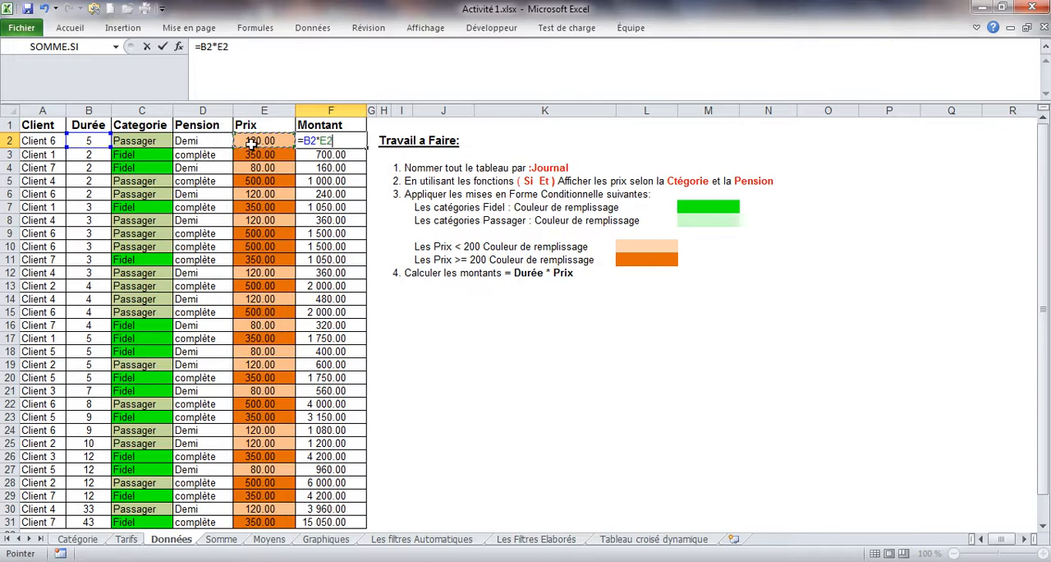
click(162, 47)
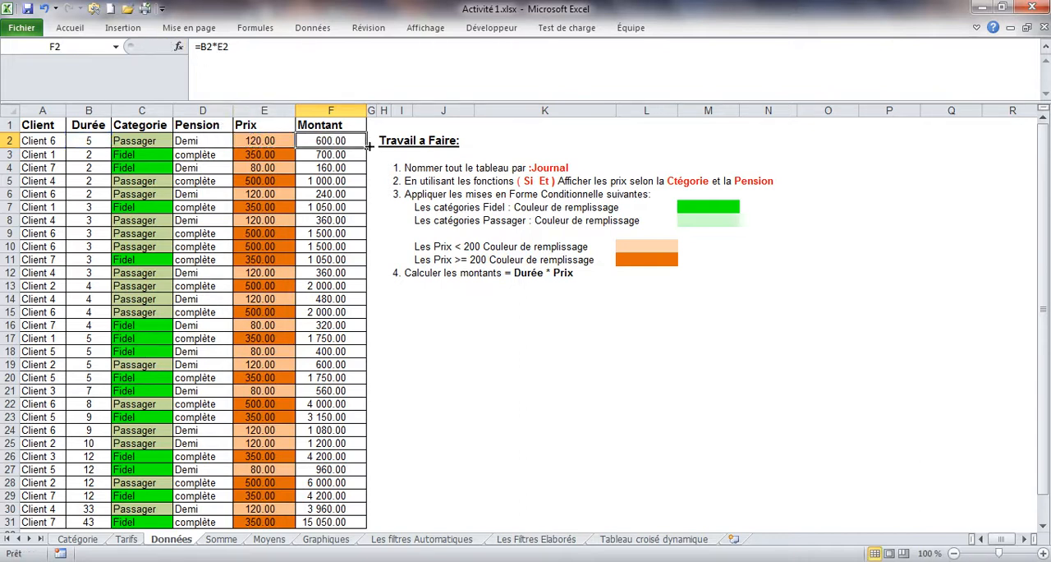
drag(366, 147, 350, 482)
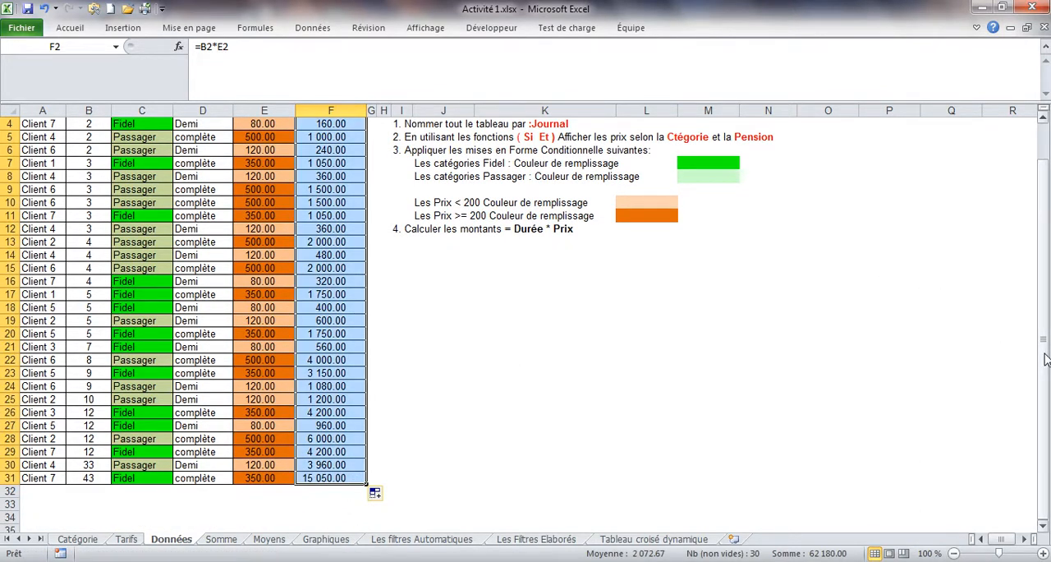
scroll(1045, 313, up, 1)
Step: Compare the row references in the Montant formulas of cells F2, F3 and F4
click(335, 154)
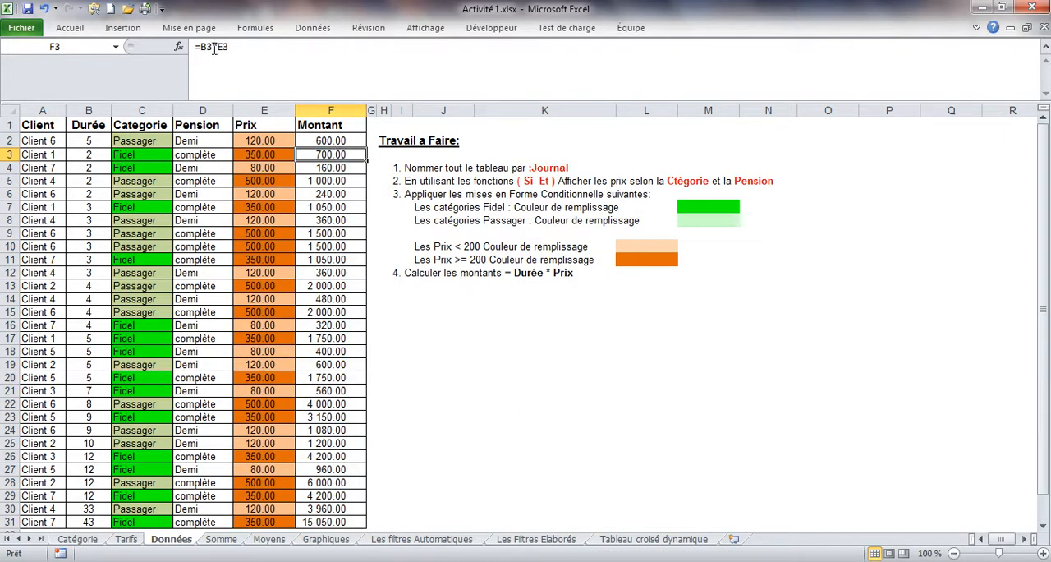
click(316, 142)
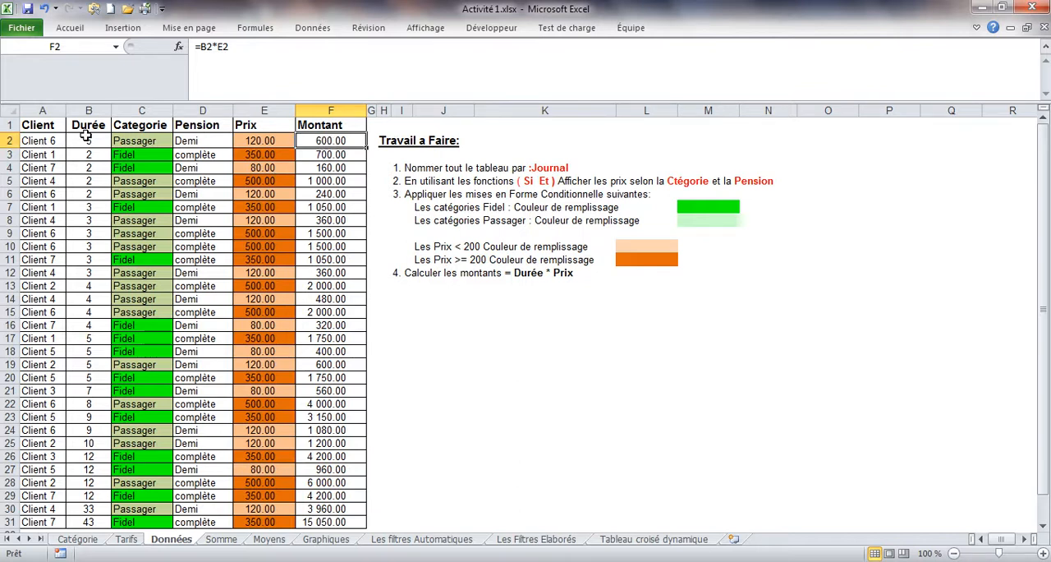
click(331, 154)
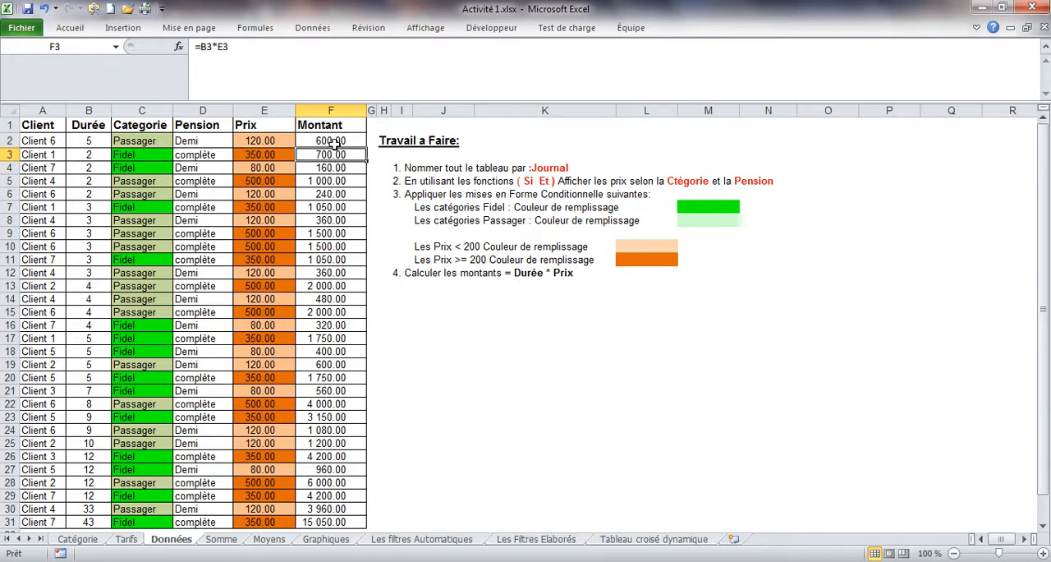
click(333, 140)
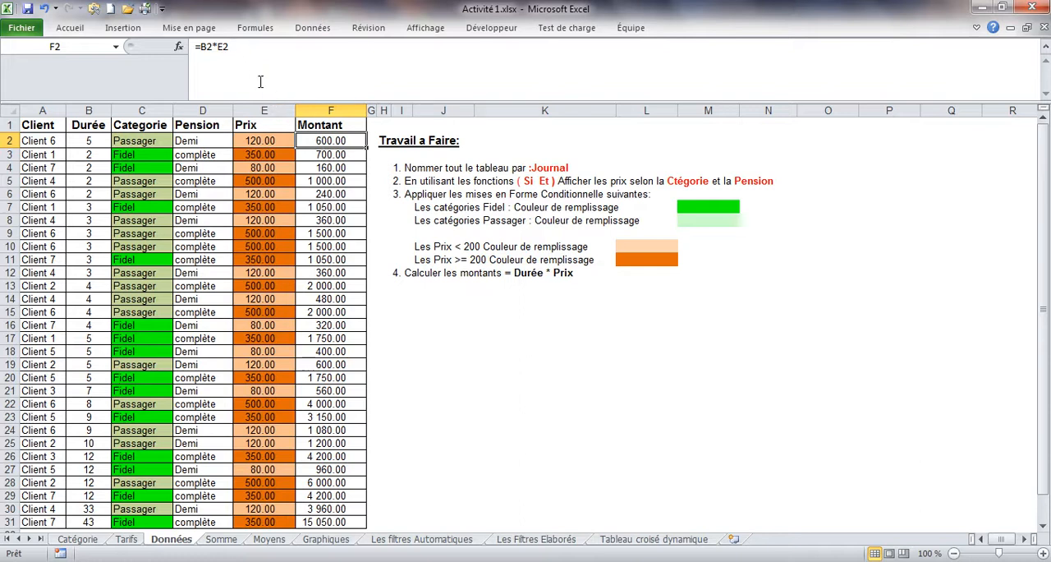
click(314, 155)
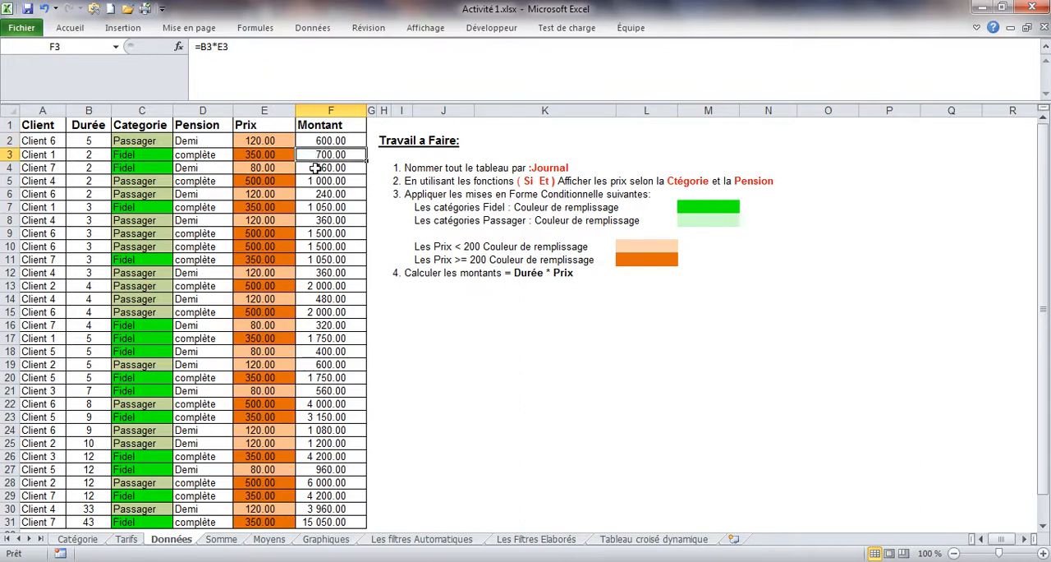
click(315, 167)
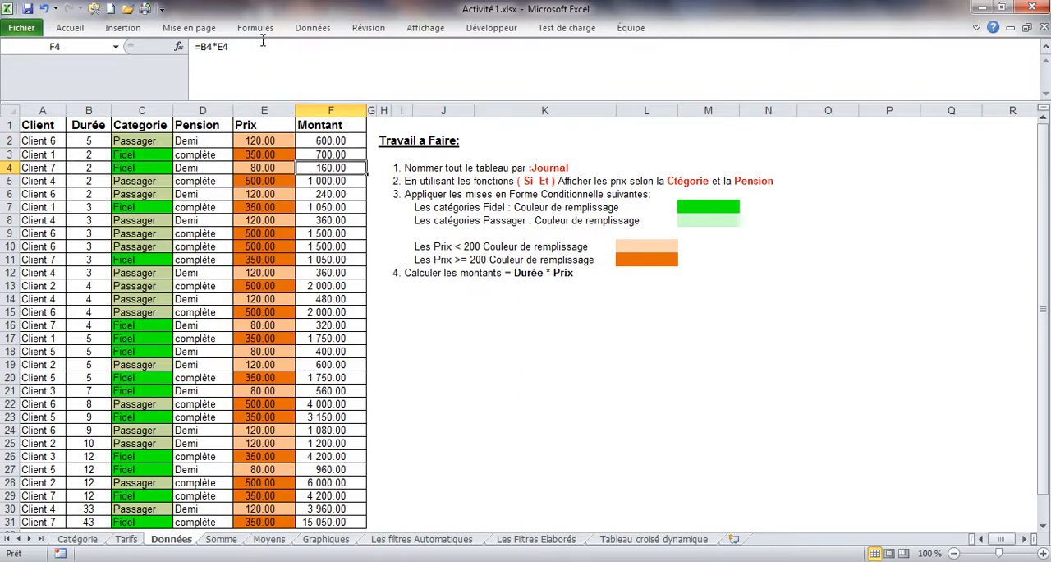
Step: Examine the F4 formula and the Montant formulas down to F8, and recheck F2:F5 and the Prix formula in E2
drag(258, 47, 170, 49)
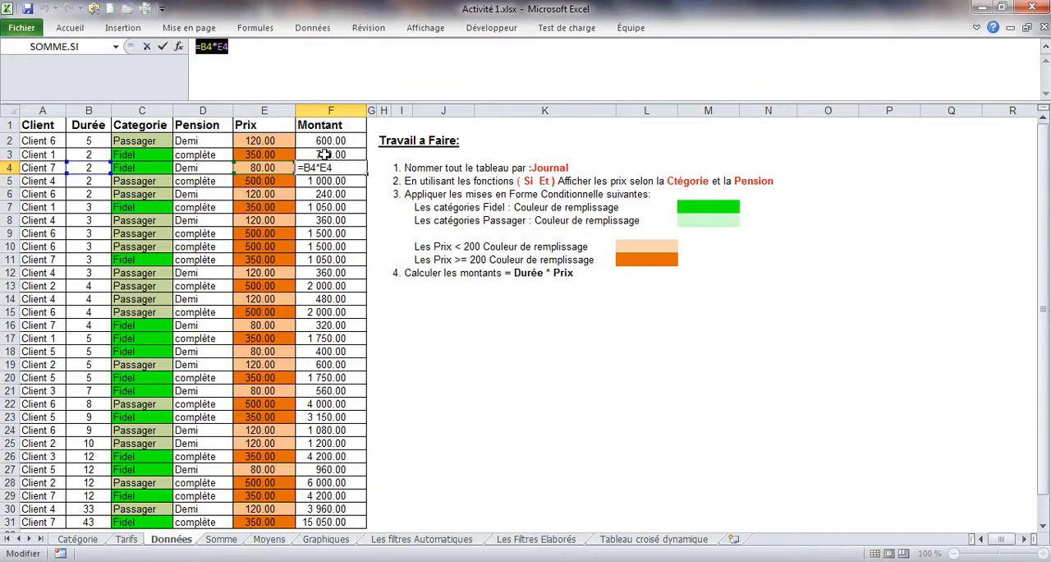
key(Return)
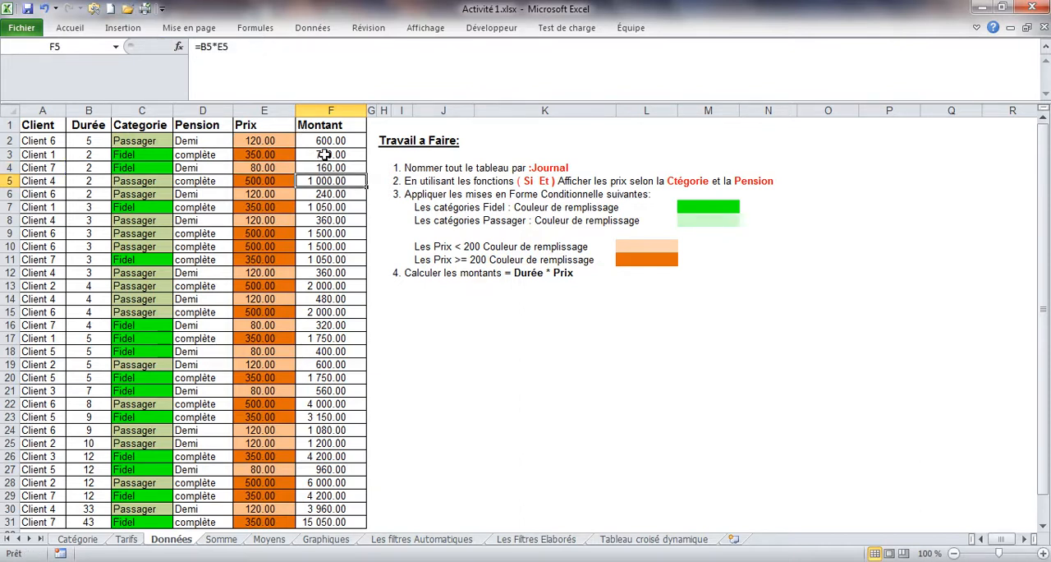
key(Return)
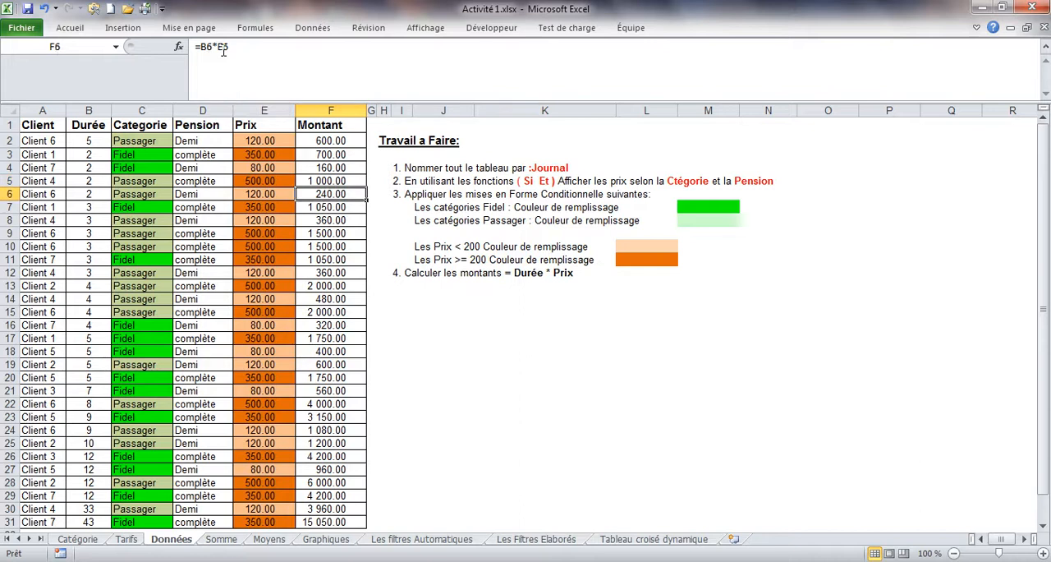
key(Return)
key(Return)
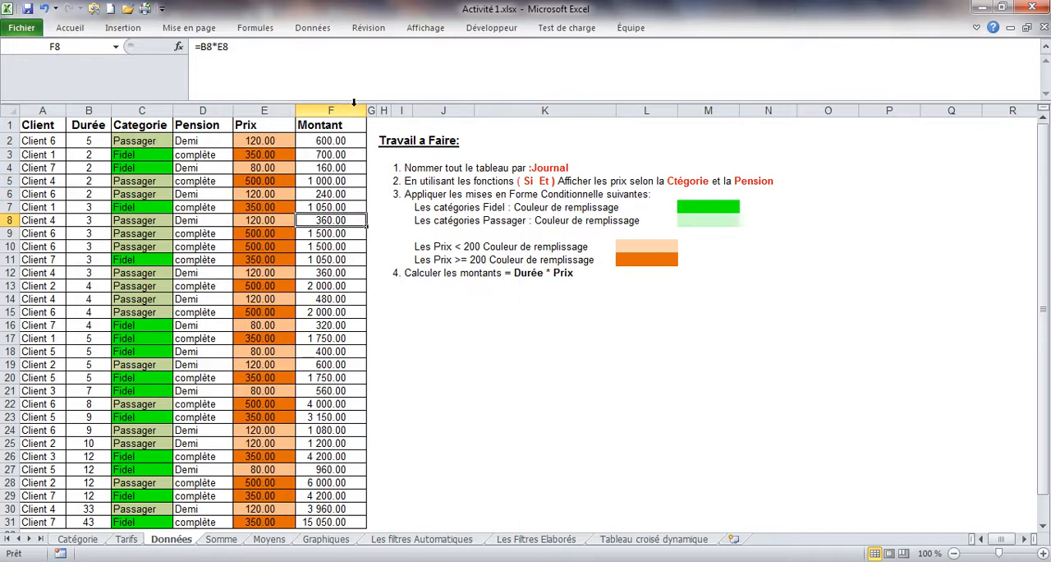
drag(322, 138, 319, 179)
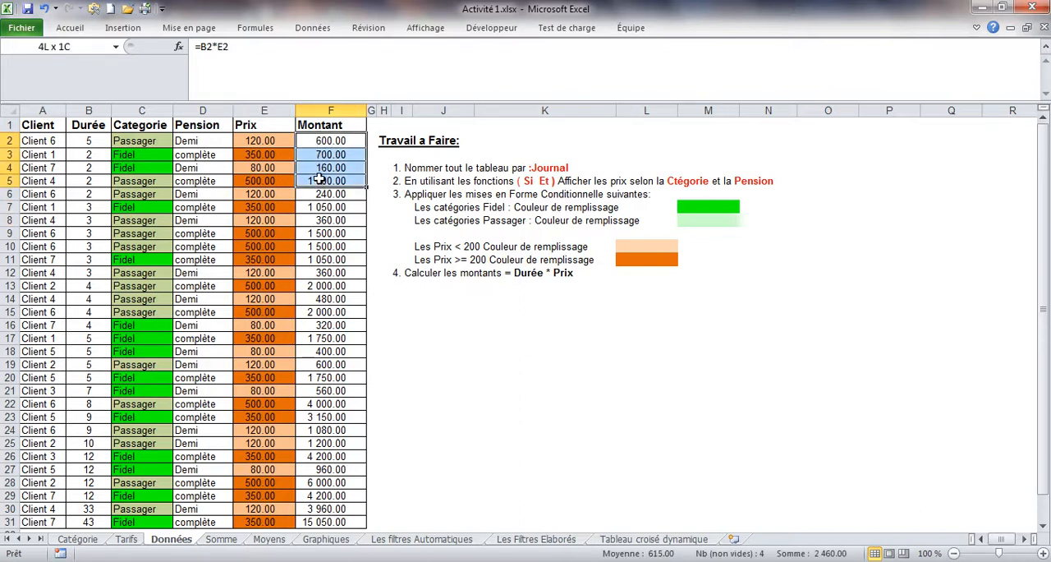
click(267, 142)
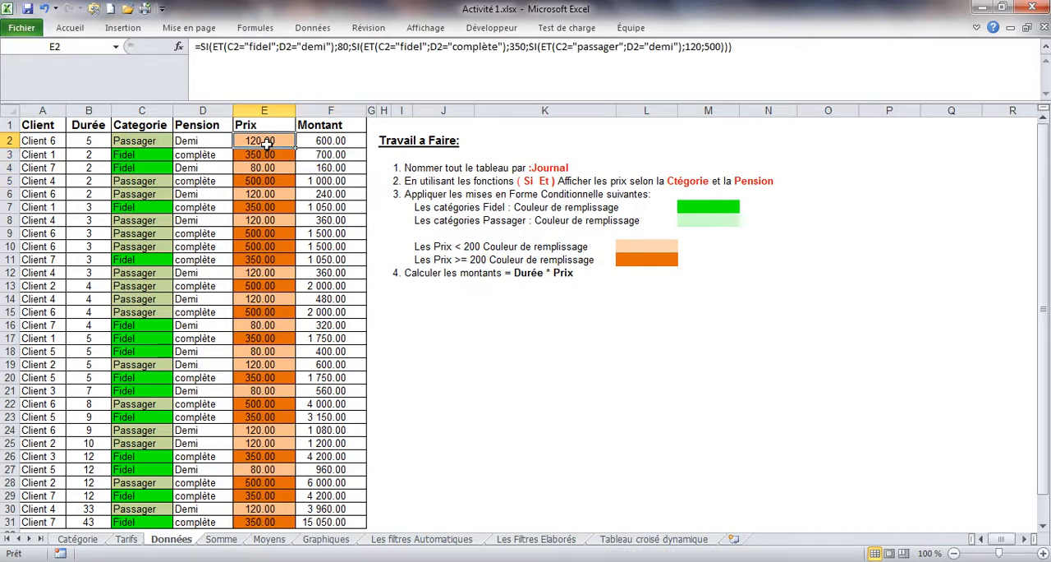
Step: Clear the client 2 to client 7 sums in C6:C11 on the Graphiques sheet
click(326, 539)
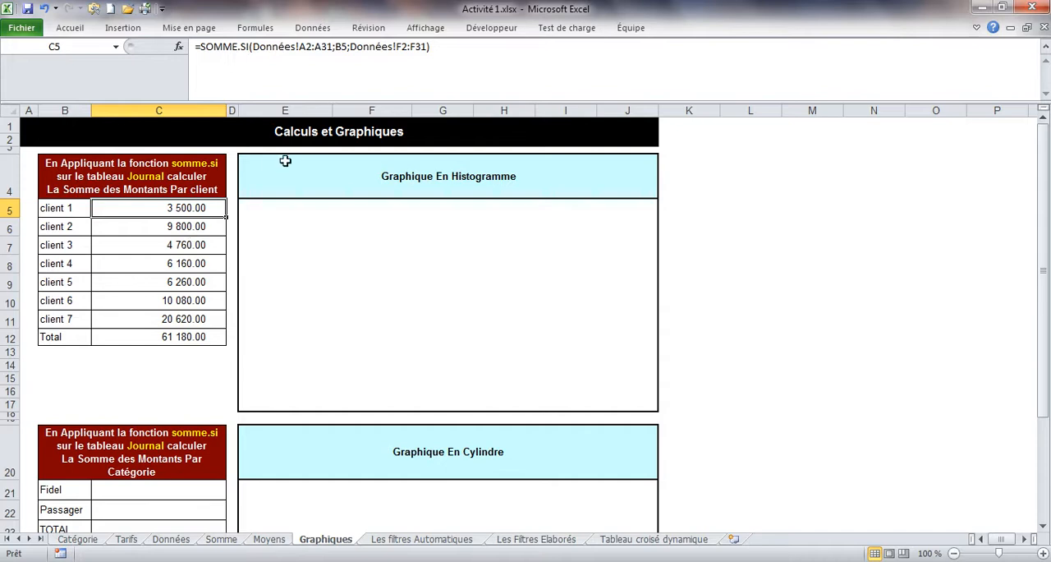
drag(159, 225, 154, 318)
key(Delete)
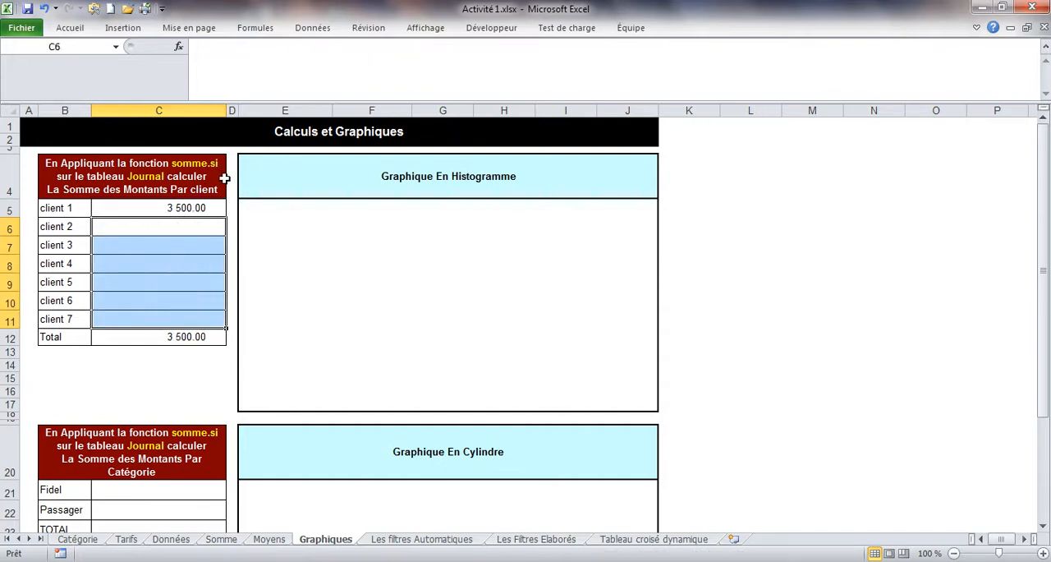
Step: Open the SOMME.SI arguments of client 1's sum in C5 and make the Plage range fully absolute as Données!$A$2:$A$31
click(201, 206)
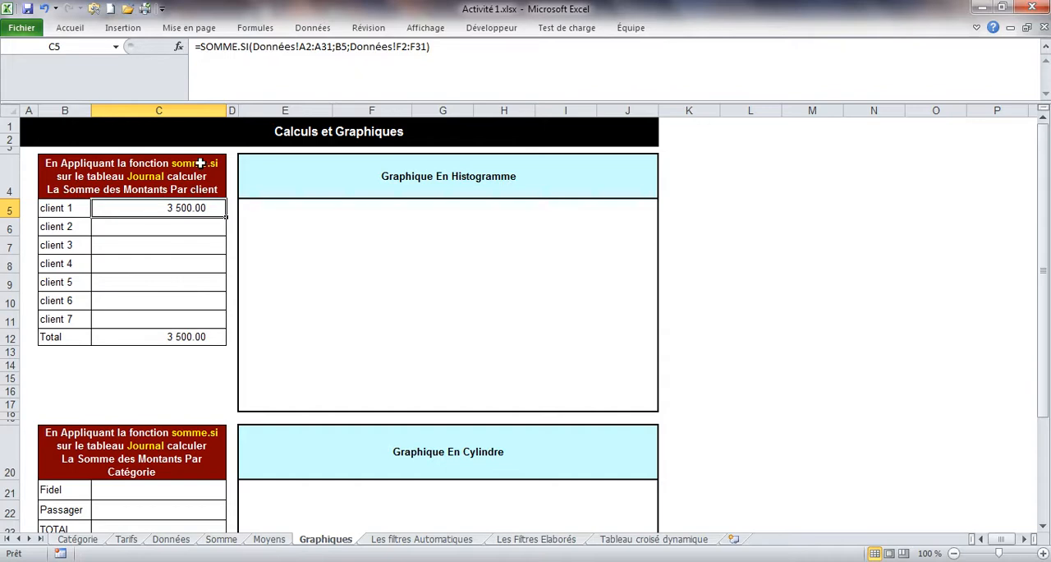
click(179, 46)
click(661, 241)
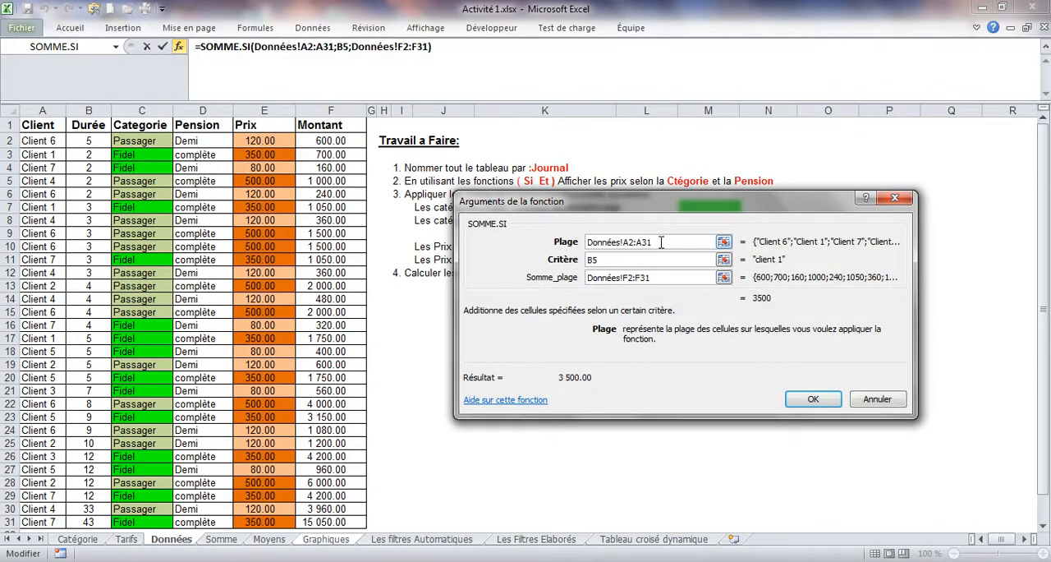
drag(665, 241, 583, 242)
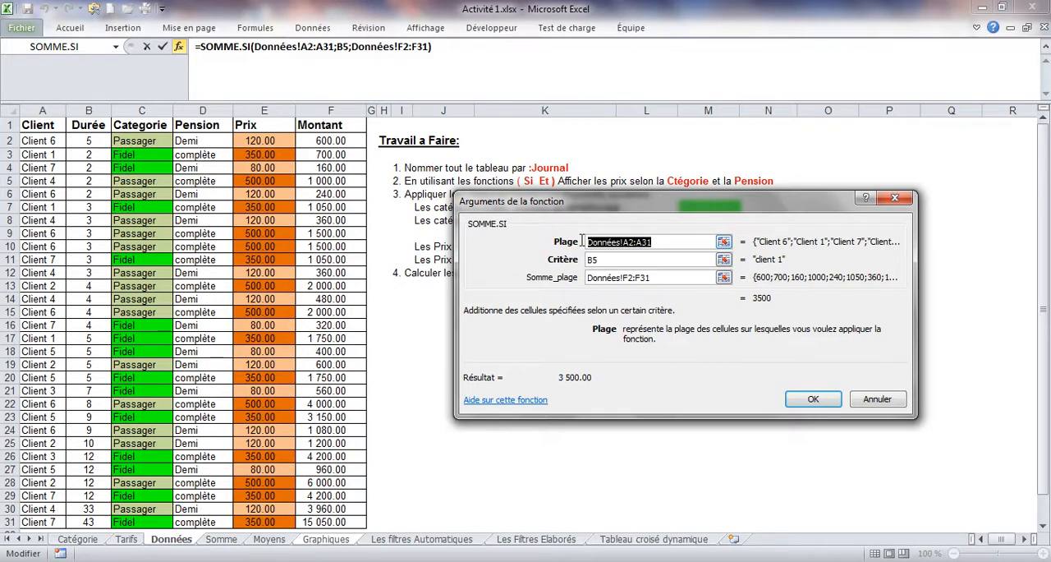
click(662, 241)
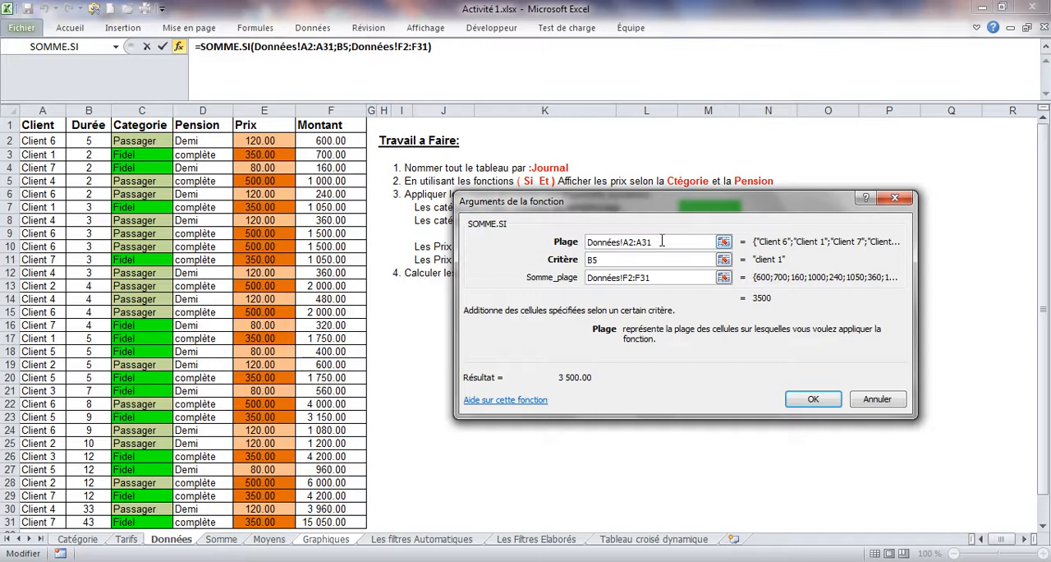
drag(659, 241, 626, 240)
click(631, 242)
drag(659, 242, 587, 246)
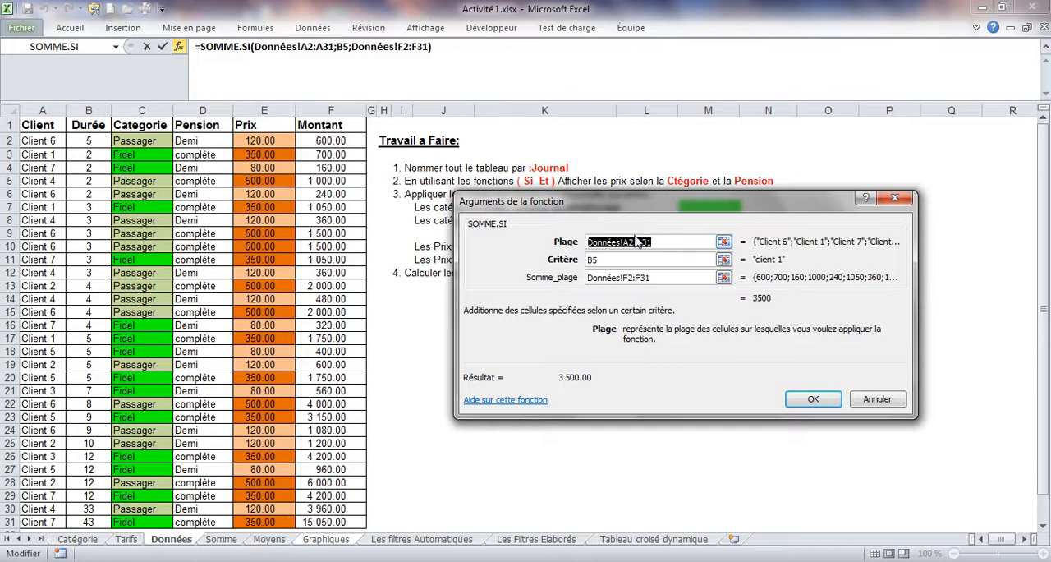
key(F4)
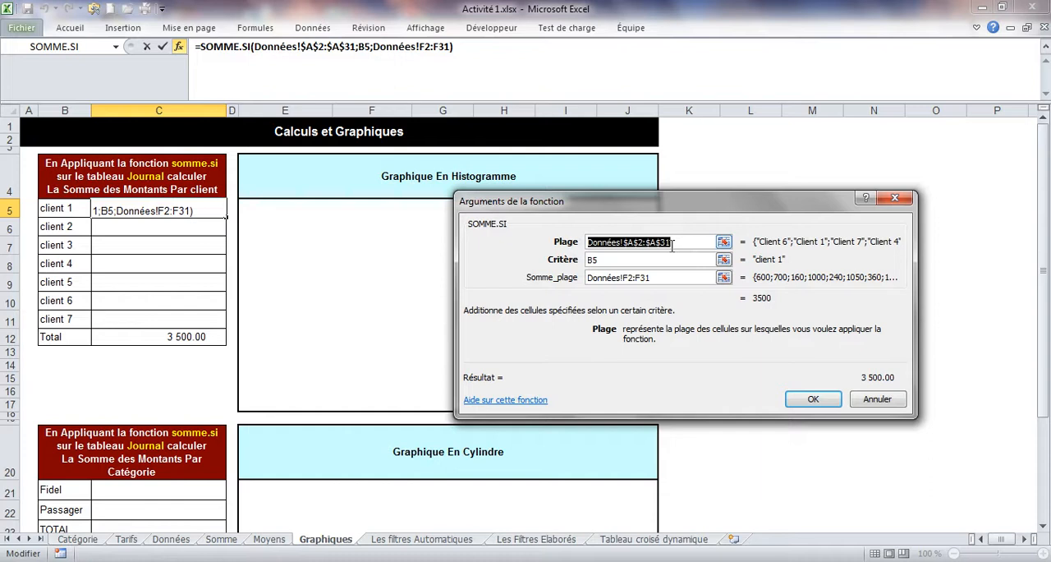
Step: Cycle the Plage range through its reference types and set it to locked rows only, Données!A$2:A$31
key(F4)
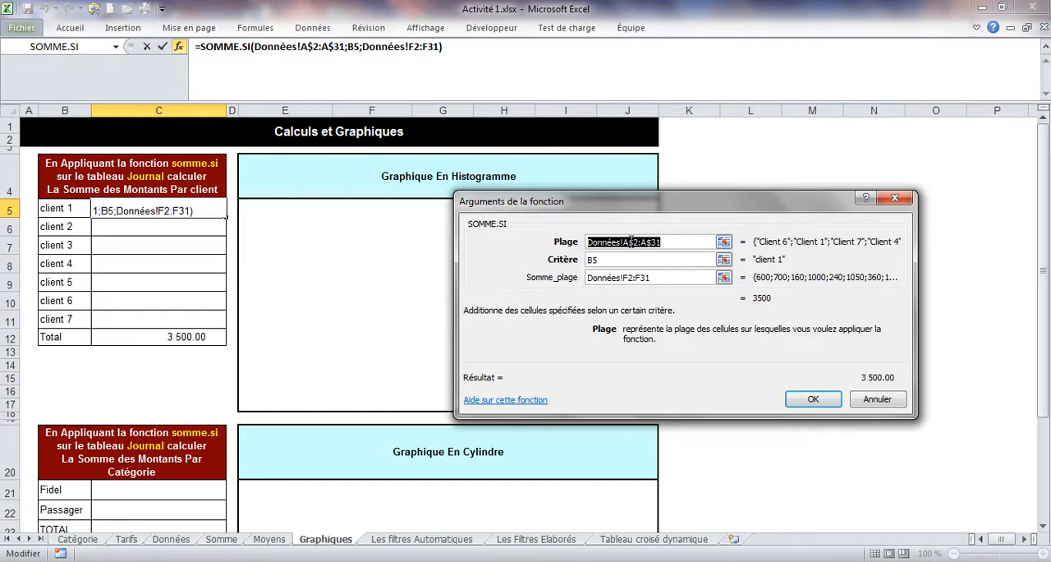
drag(628, 242, 583, 243)
click(675, 242)
key(F4)
key(F4)
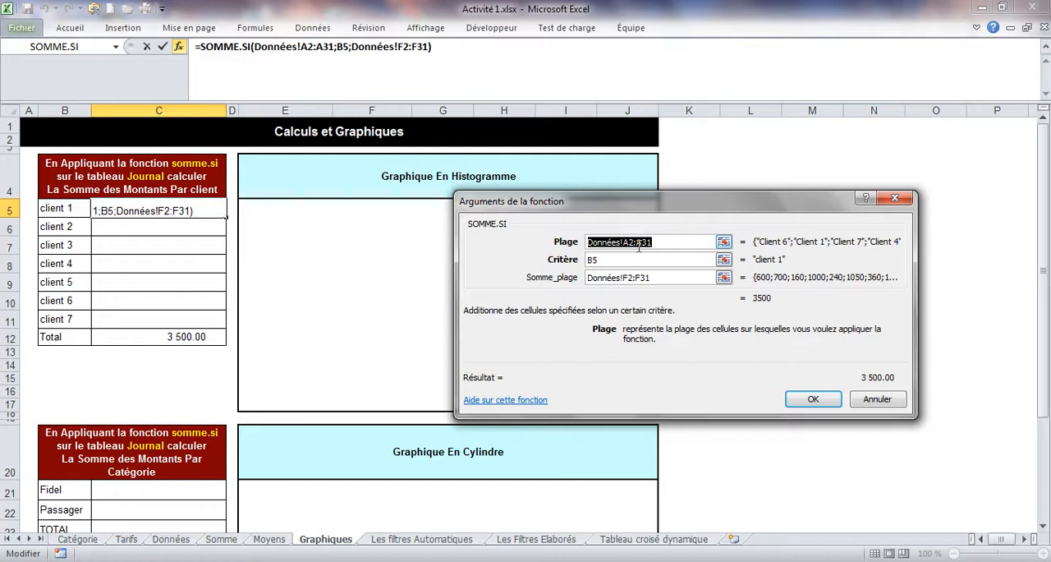
key(F4)
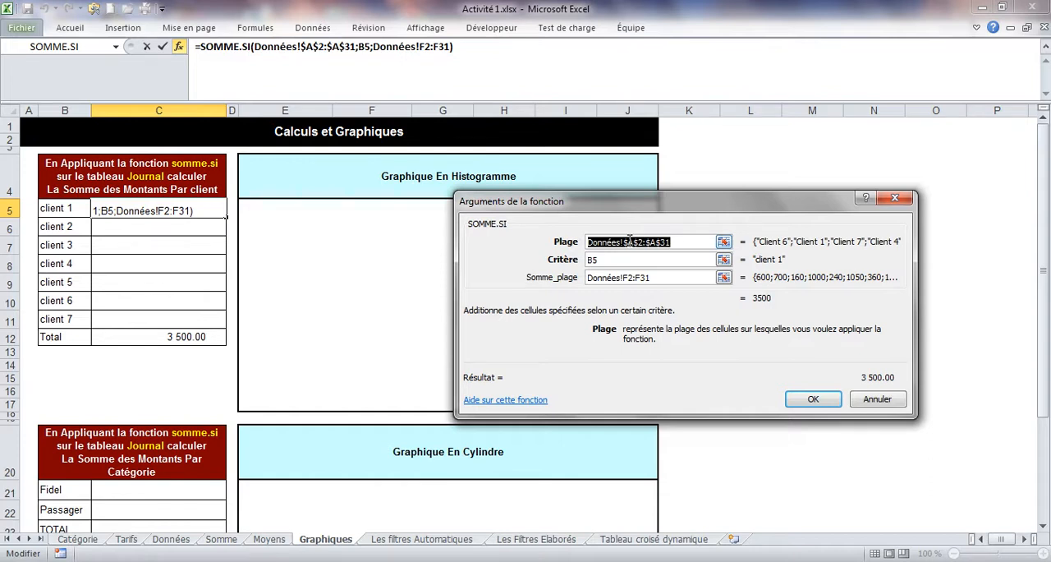
key(F4)
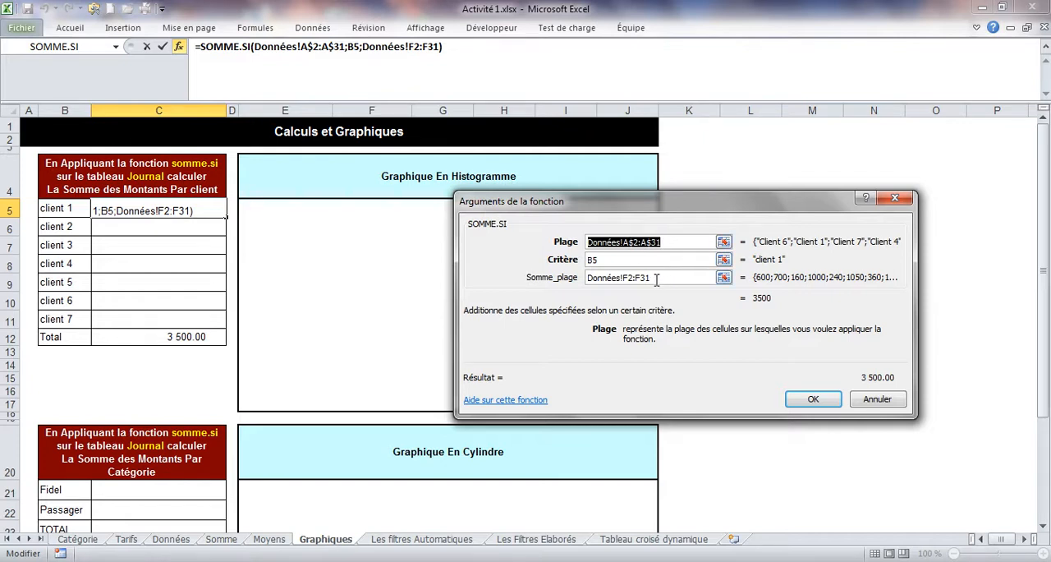
Step: Lock the Somme_plage rows as Données!F$2:F$31, accept the formula and fill it from C5 down to C11
drag(657, 279, 587, 285)
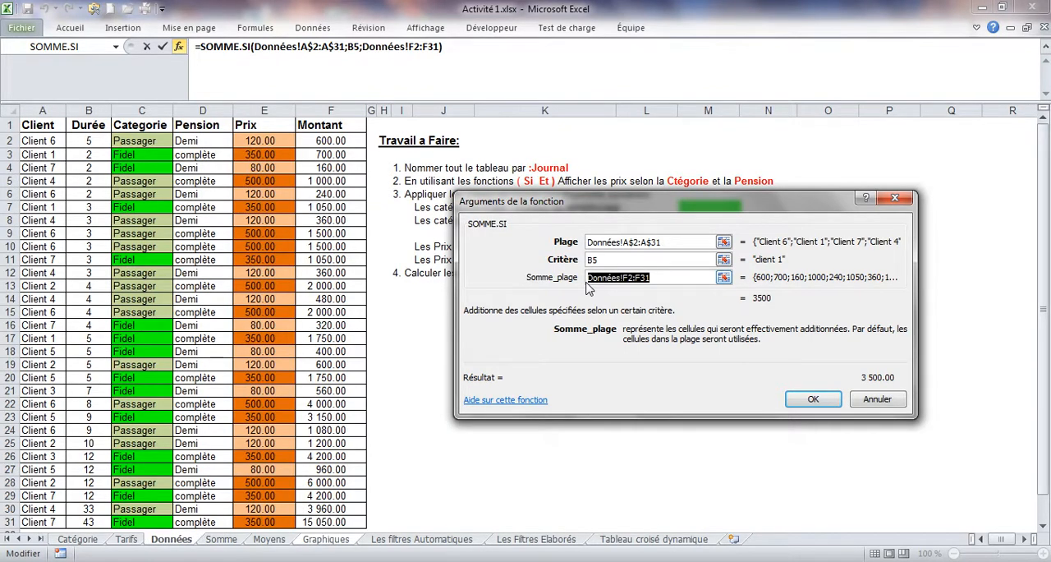
key(F4)
key(F4)
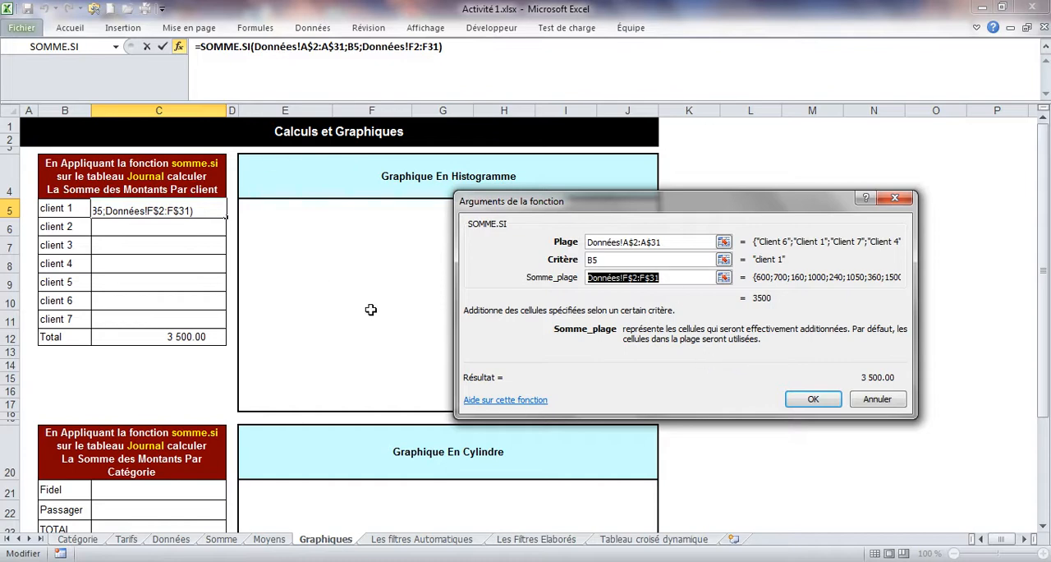
click(811, 400)
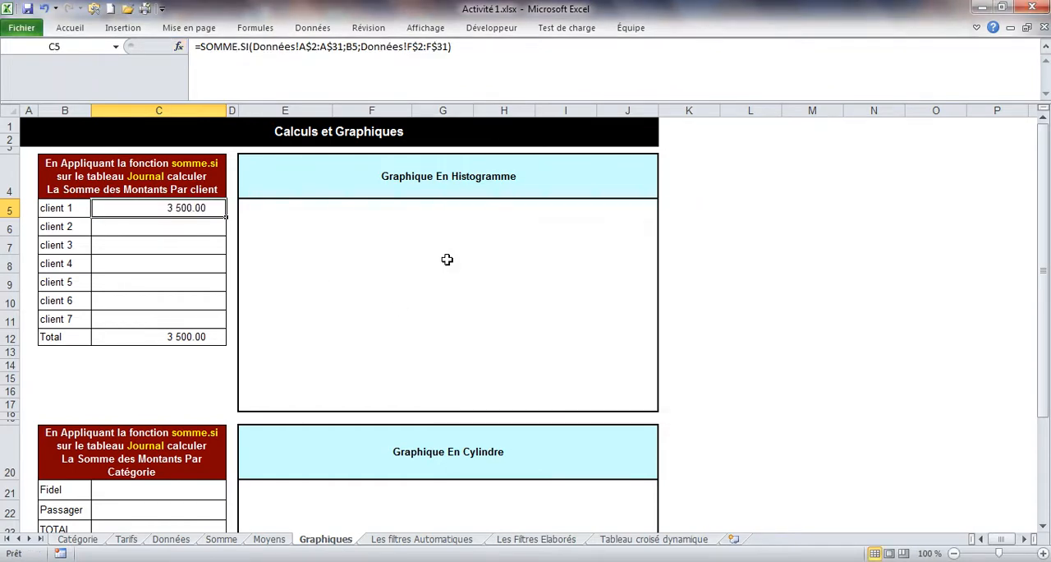
drag(226, 216, 221, 329)
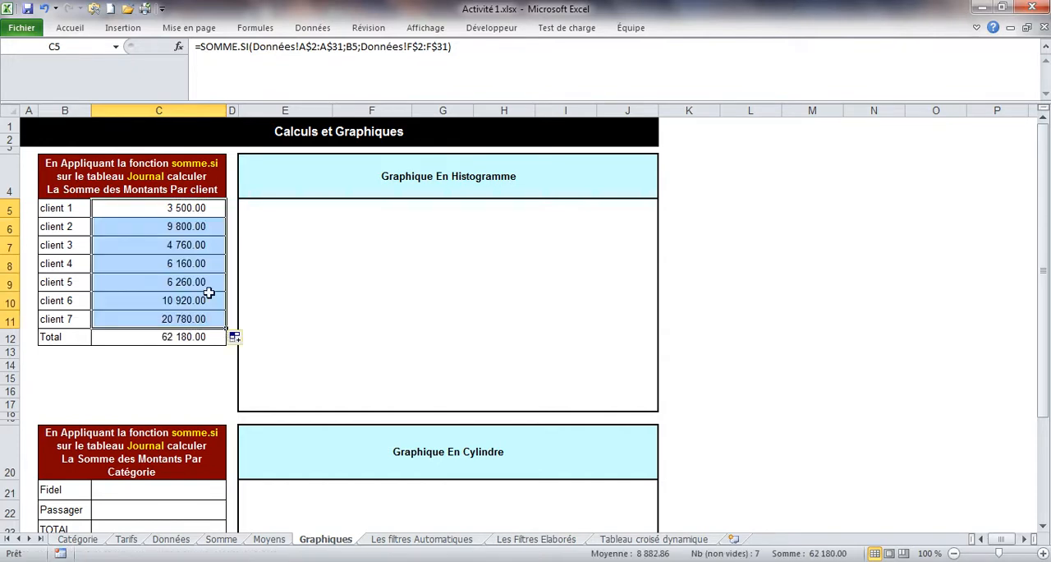
Step: Check the SOMME.SI arguments of client 6's sum in C10
click(167, 299)
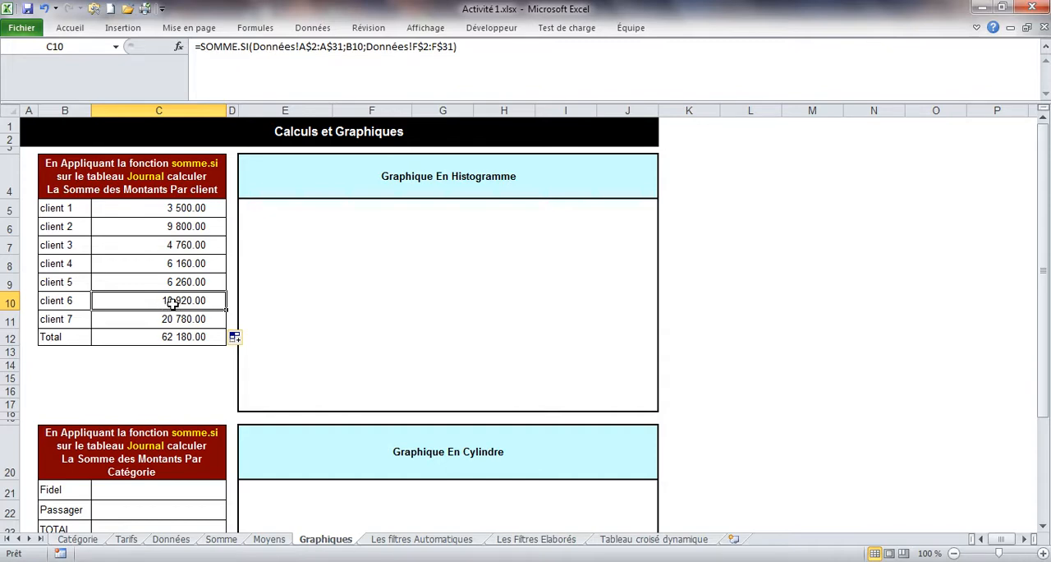
click(179, 48)
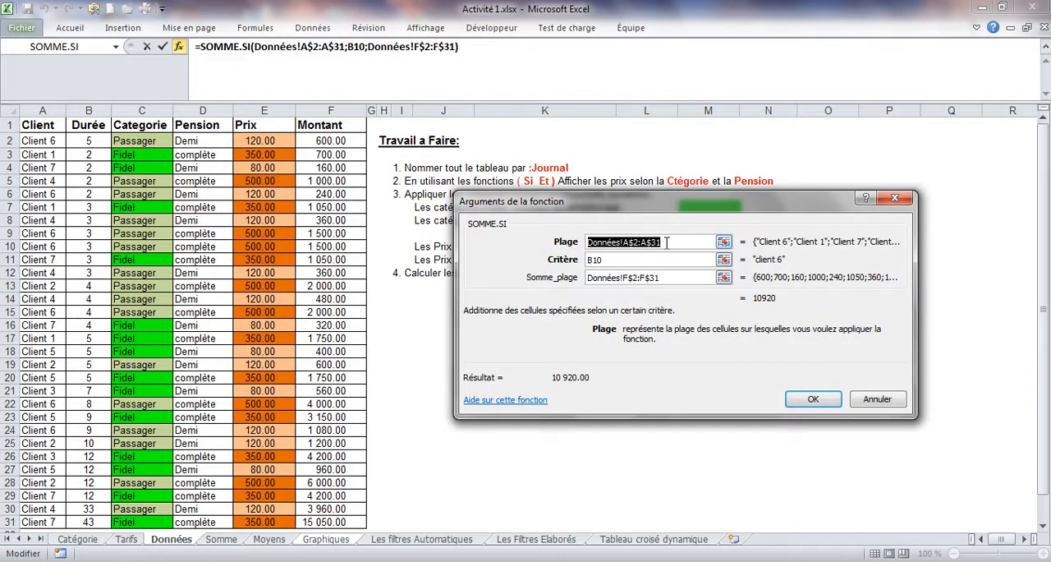
click(665, 243)
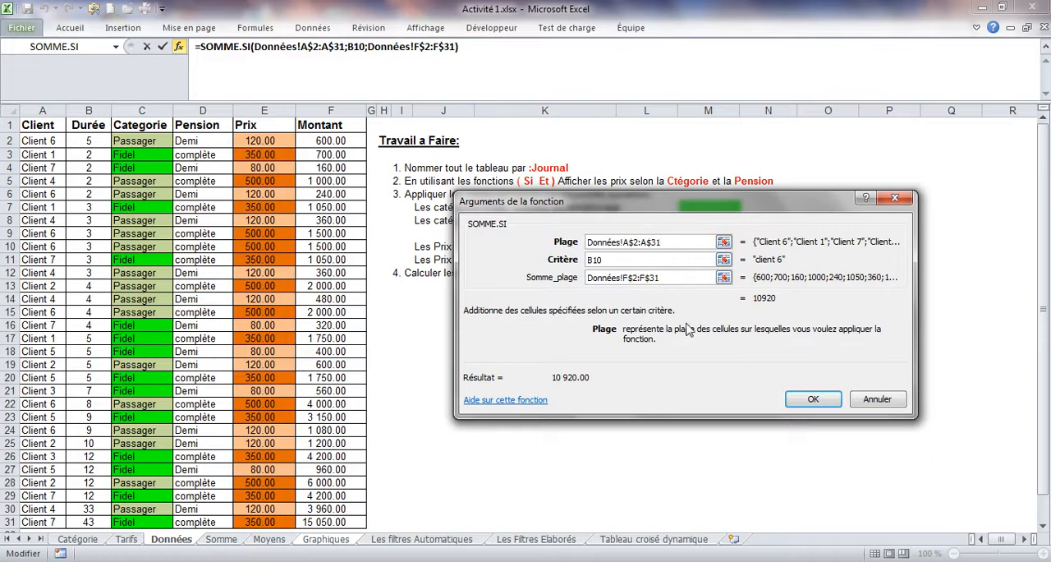
click(793, 398)
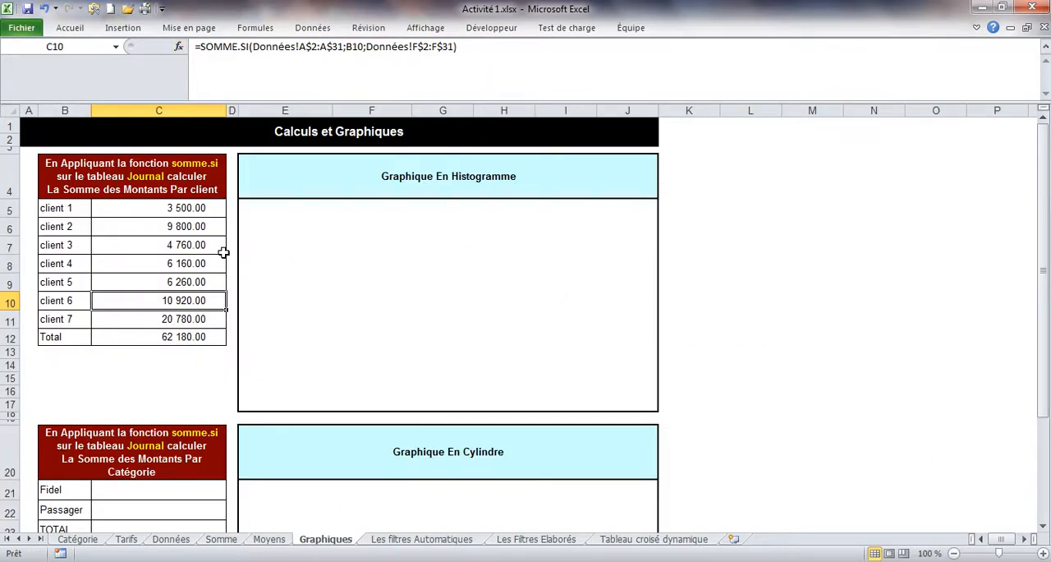
Step: Reduce the formula bar to a single line and clear all client sums in C5:C11
drag(169, 211, 167, 317)
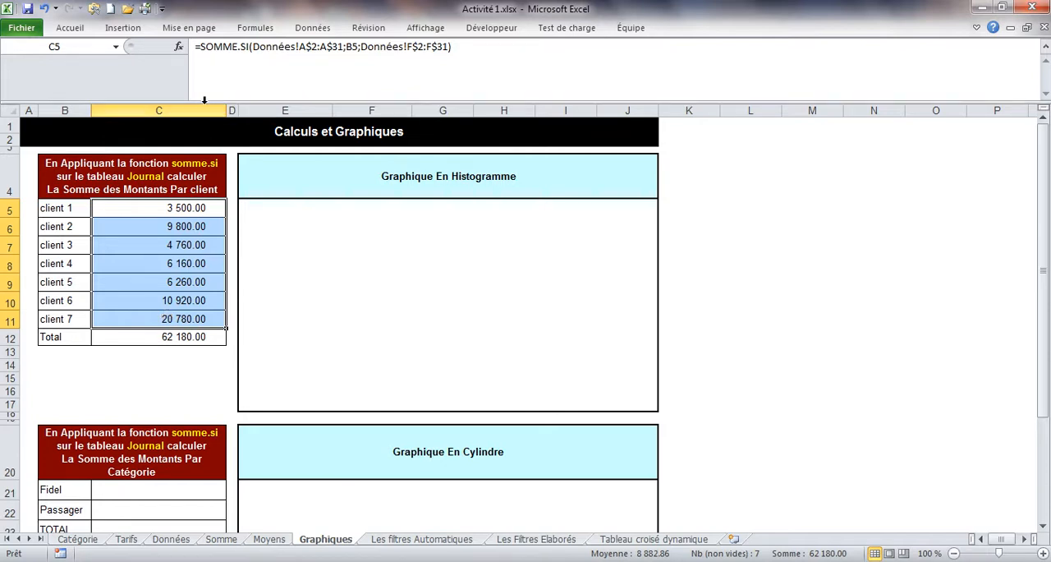
drag(223, 99, 225, 57)
click(166, 180)
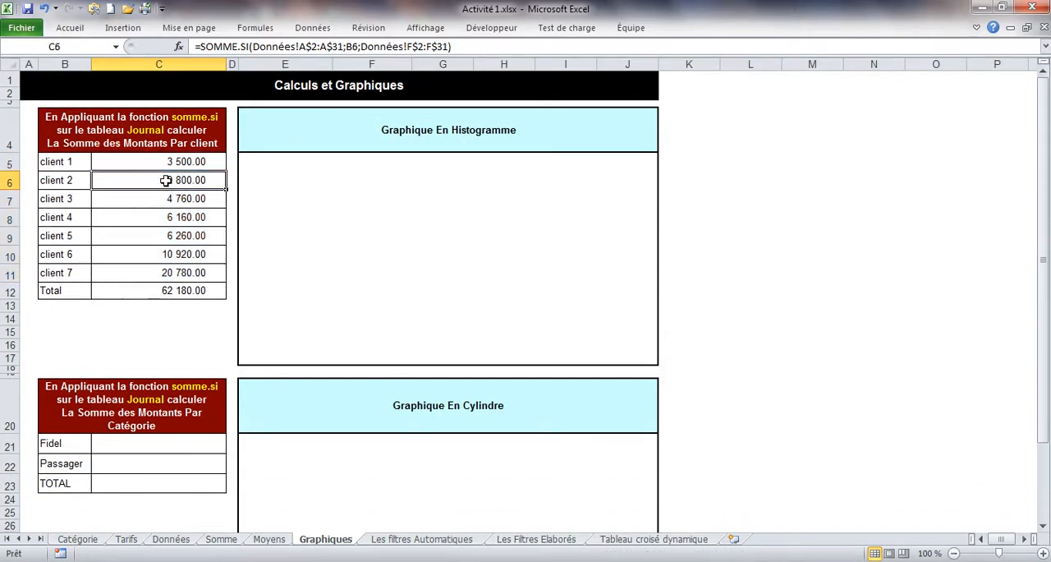
drag(149, 158, 148, 270)
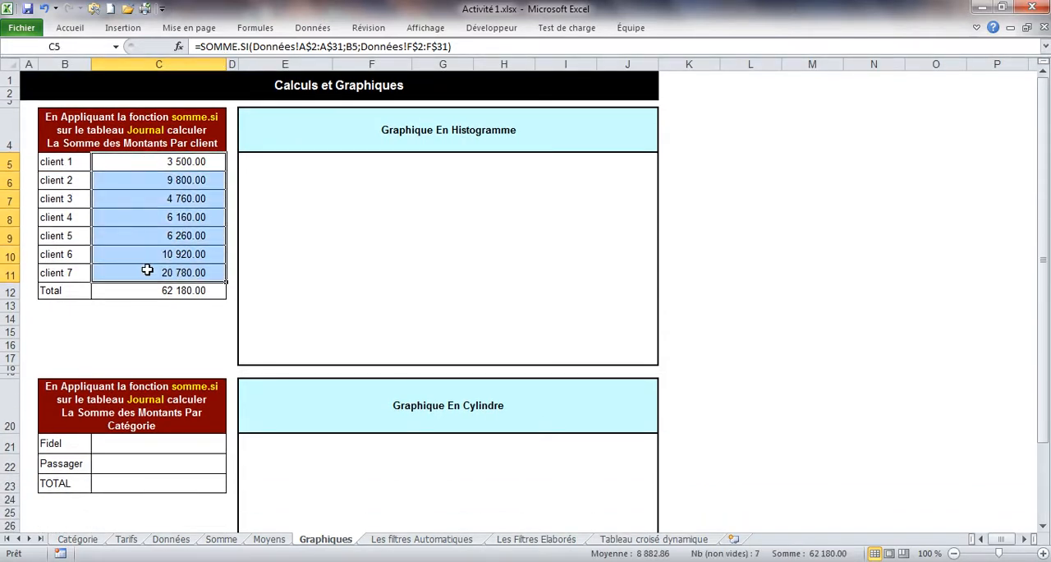
key(Delete)
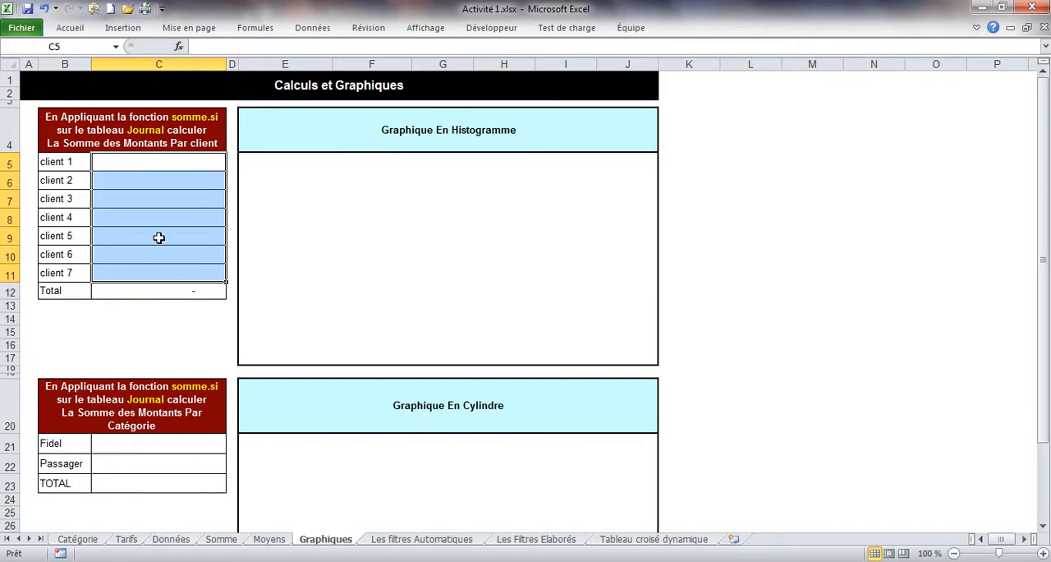
Step: Create range names for the Données table A1:F31 from its top row only, excluding the left column
click(173, 541)
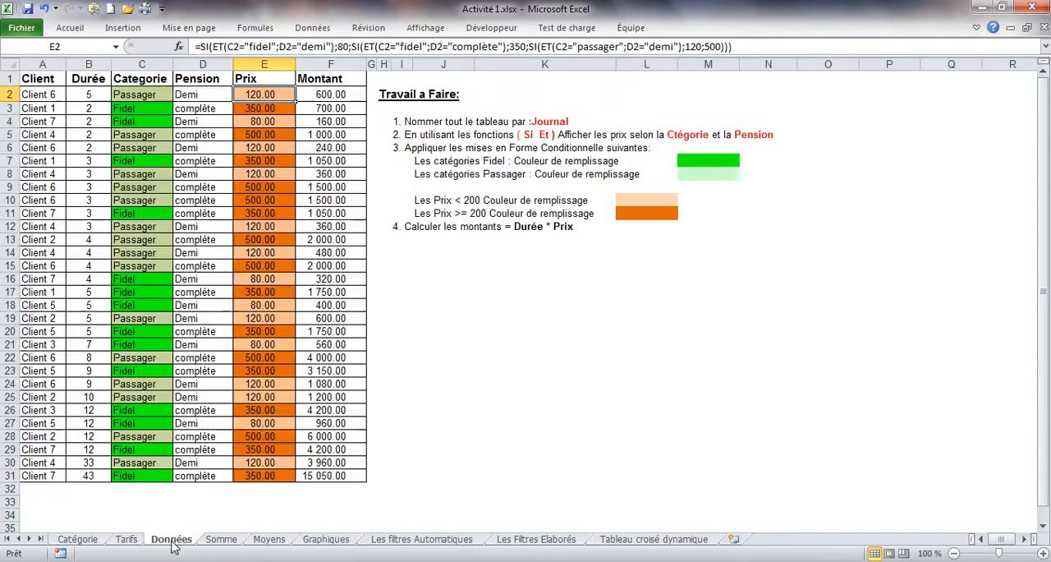
drag(51, 82, 339, 478)
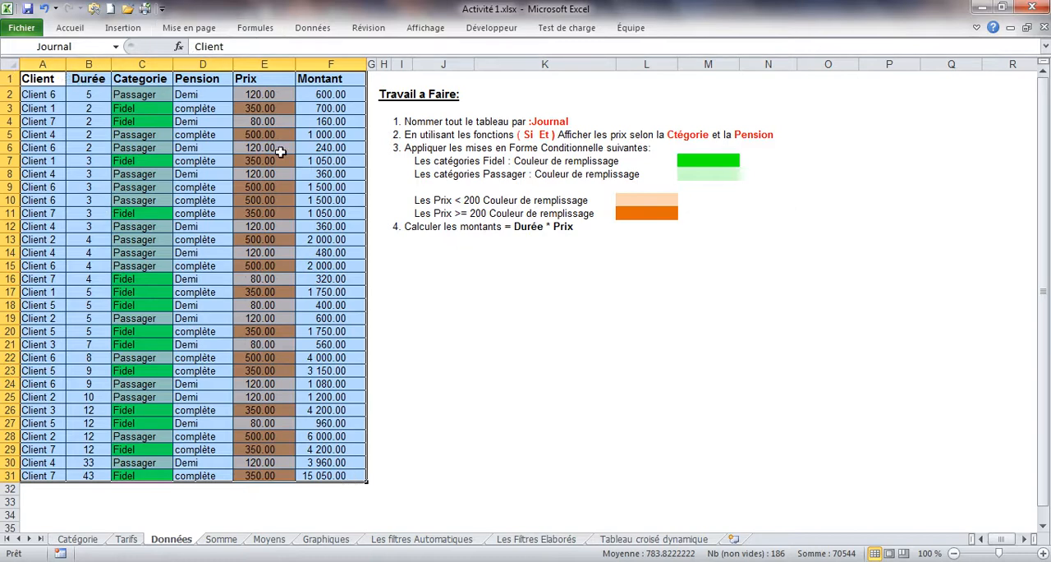
click(257, 27)
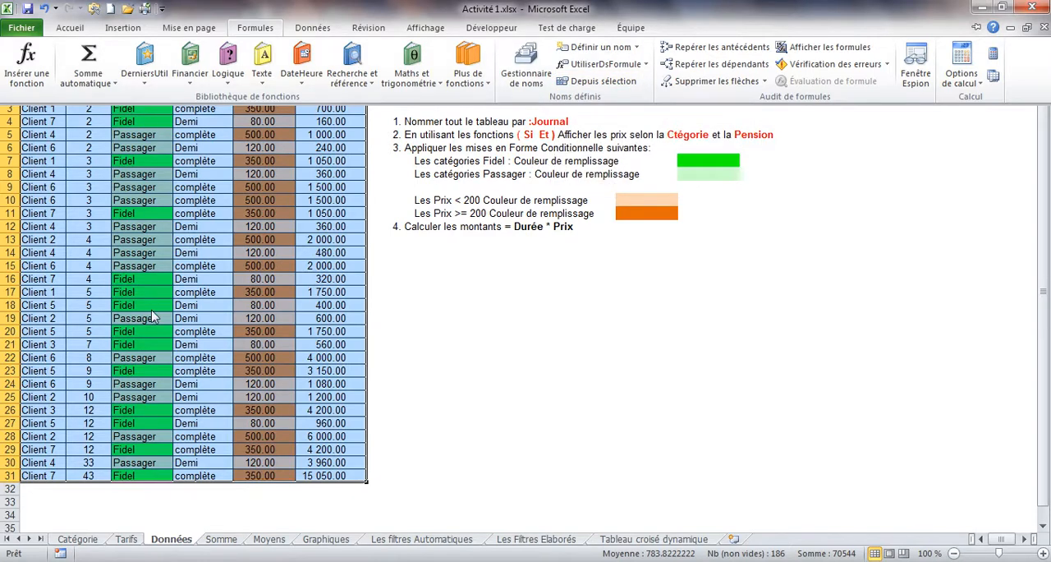
click(584, 82)
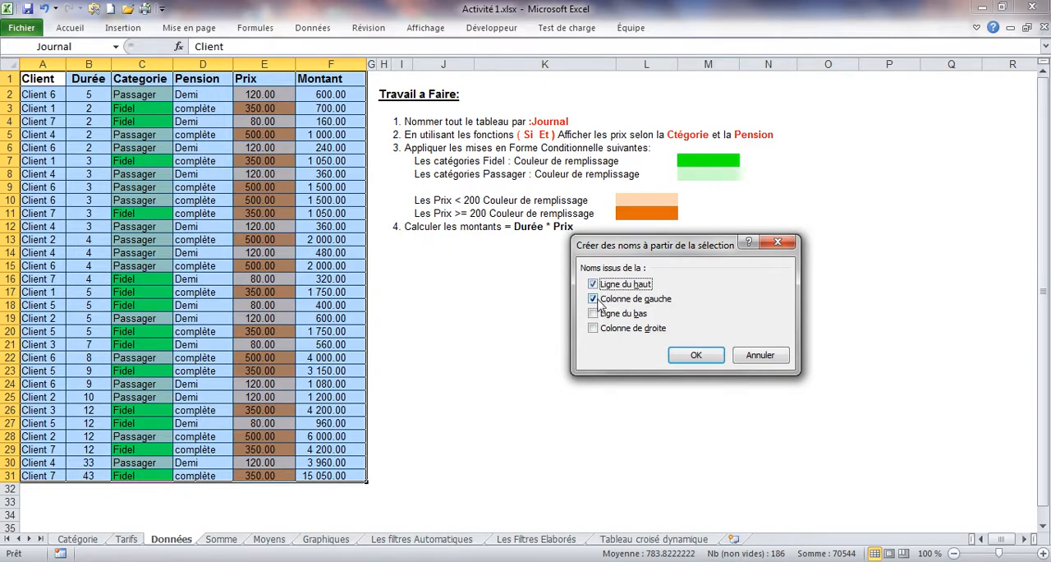
click(594, 299)
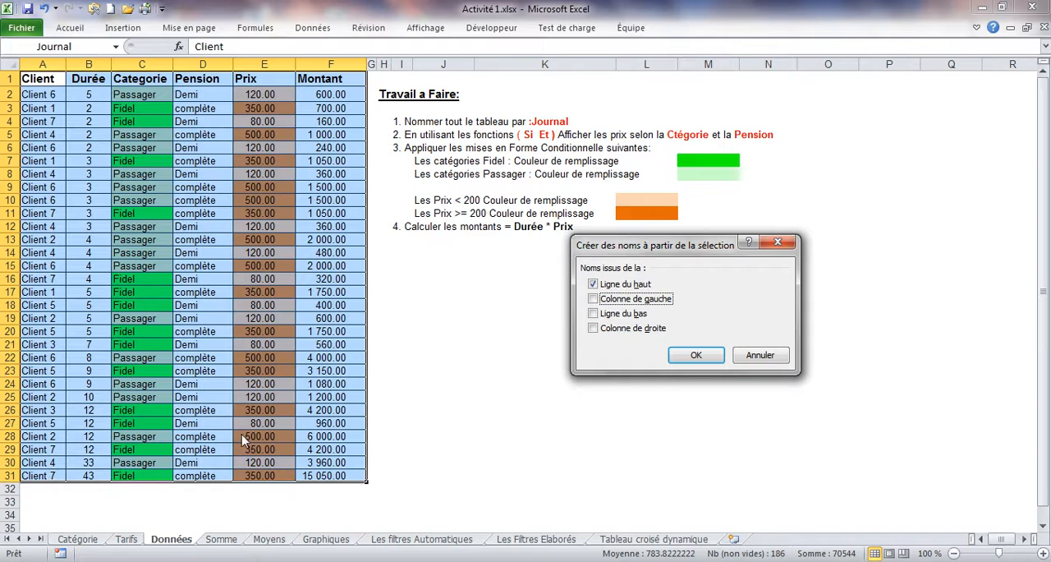
click(696, 354)
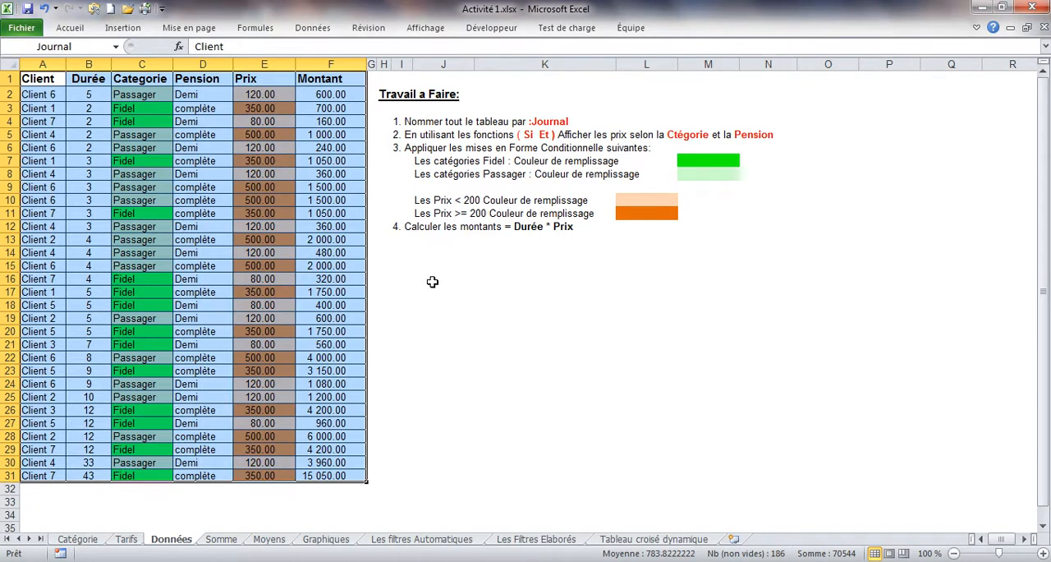